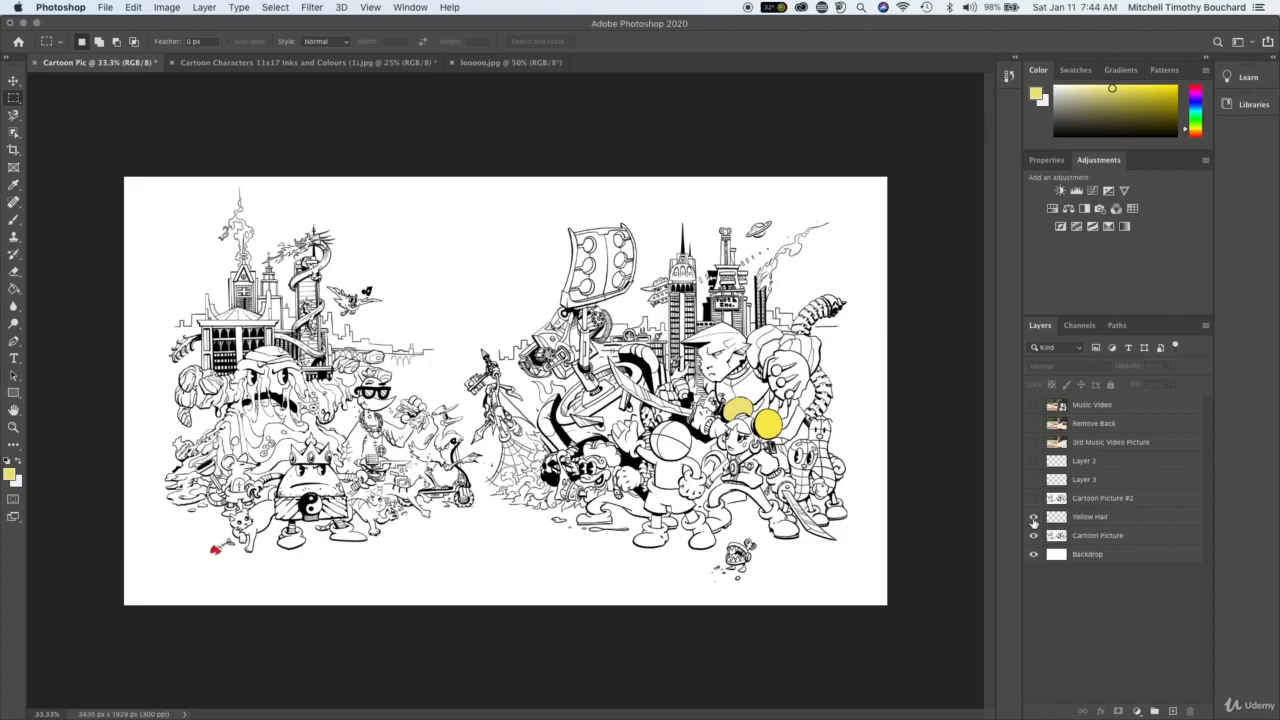
- Hide the Yellow Hair layer and select the Cartoon Picture layer
left_click(1034, 517)
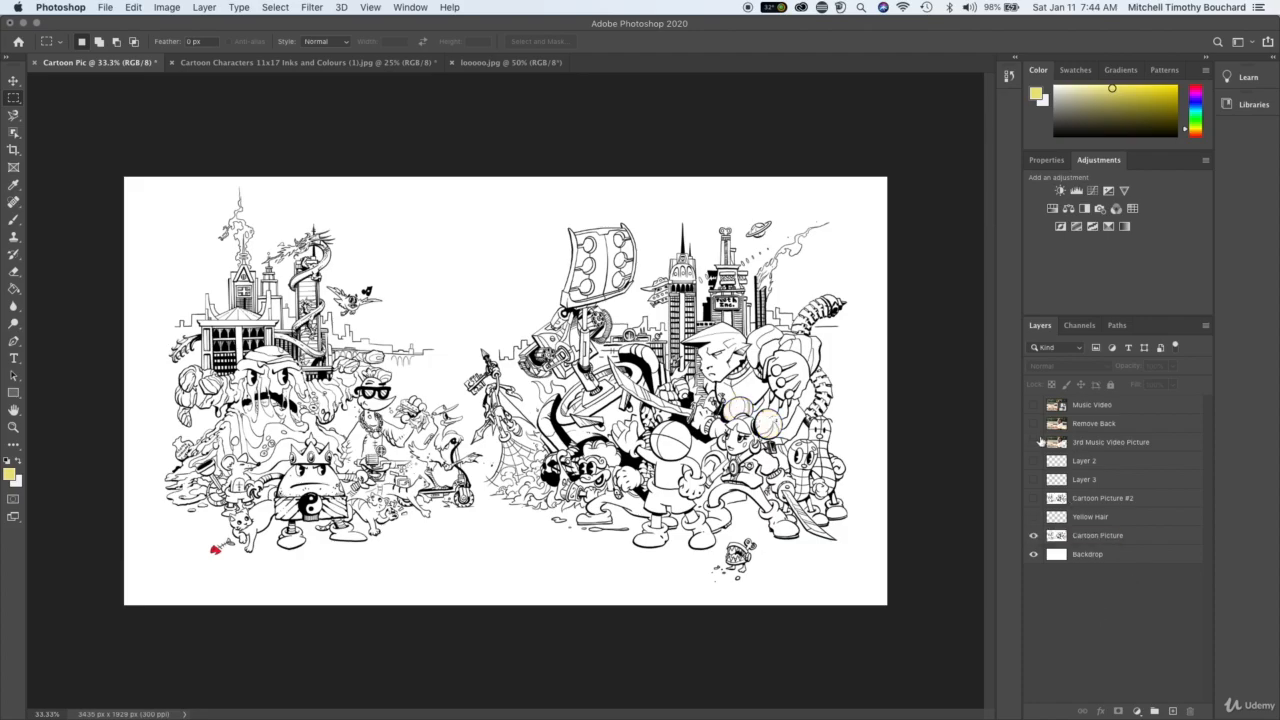
left_click(1034, 537)
left_click(1034, 537)
left_click(1074, 540)
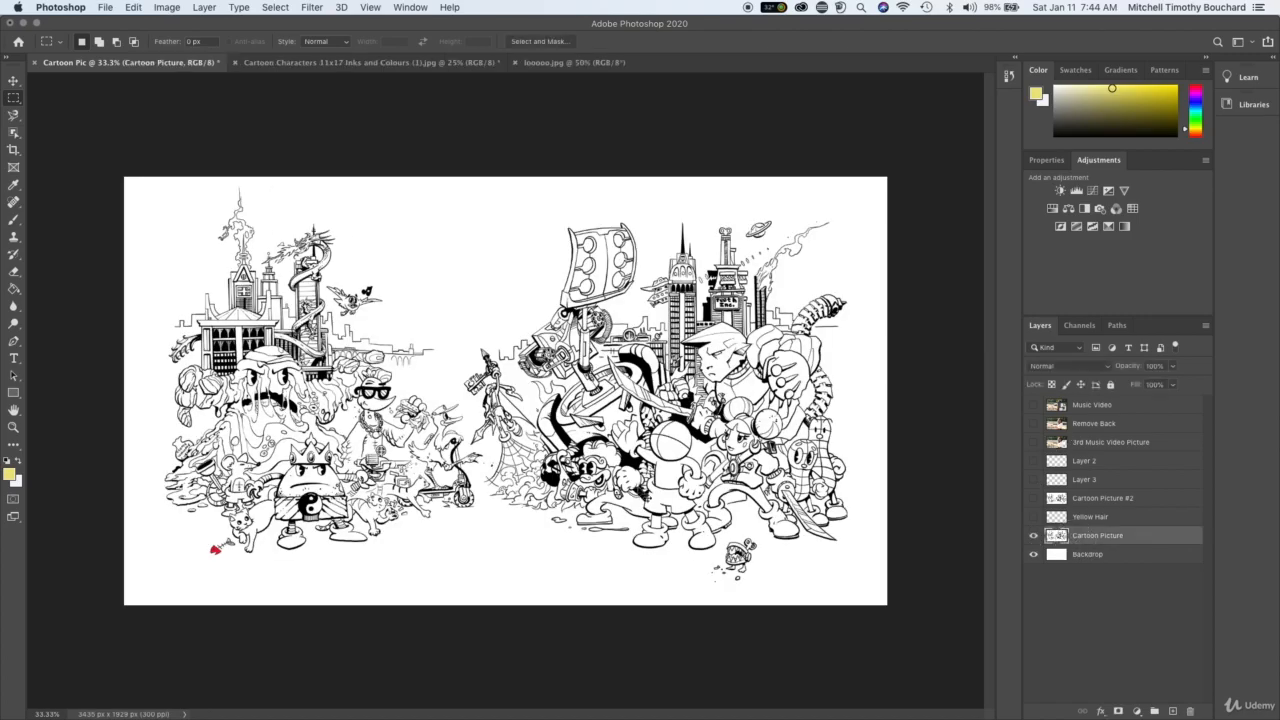
- Create a new layer directly above Cartoon Picture and name it TITLE
key("super+equal")
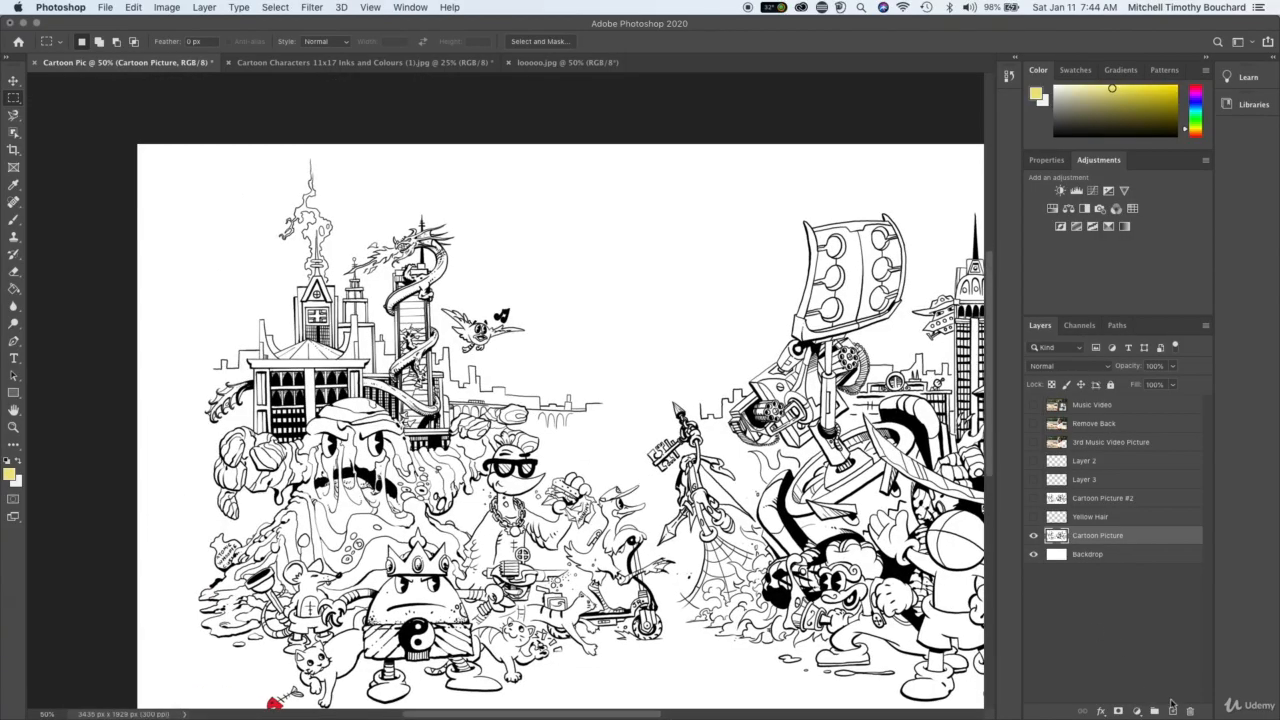
left_click(1172, 709)
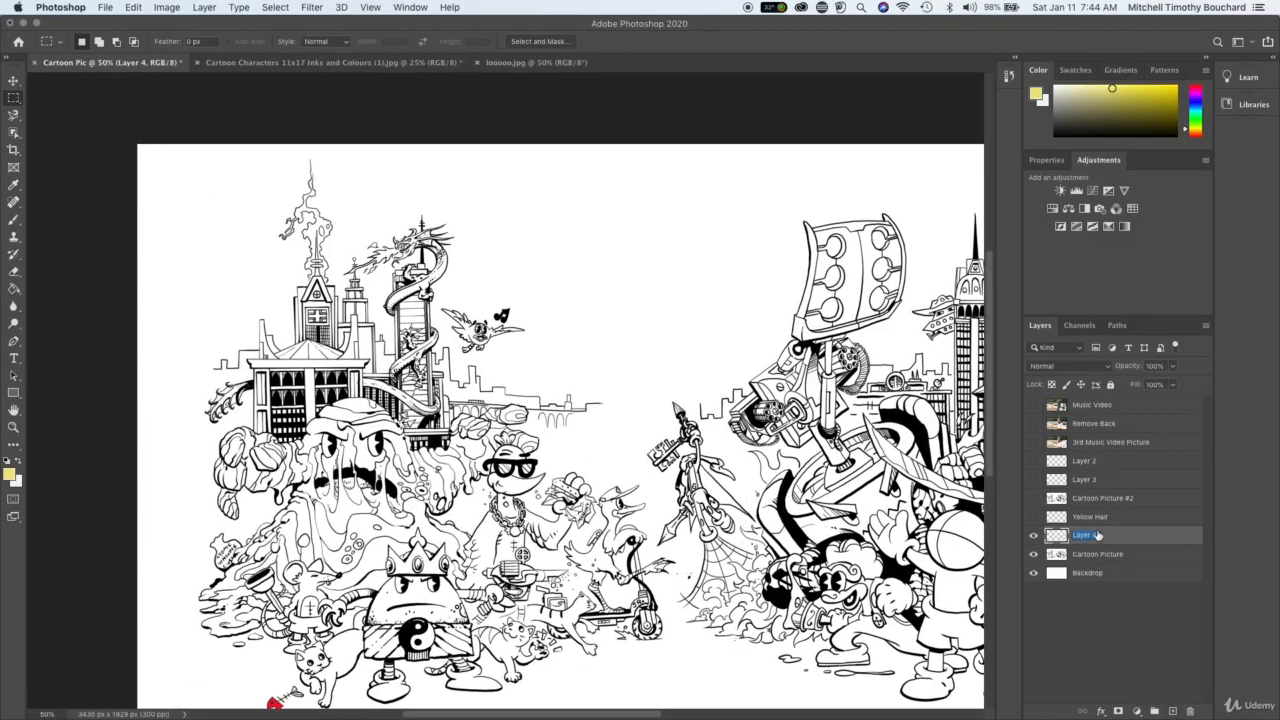
type("TITLE")
key("Return")
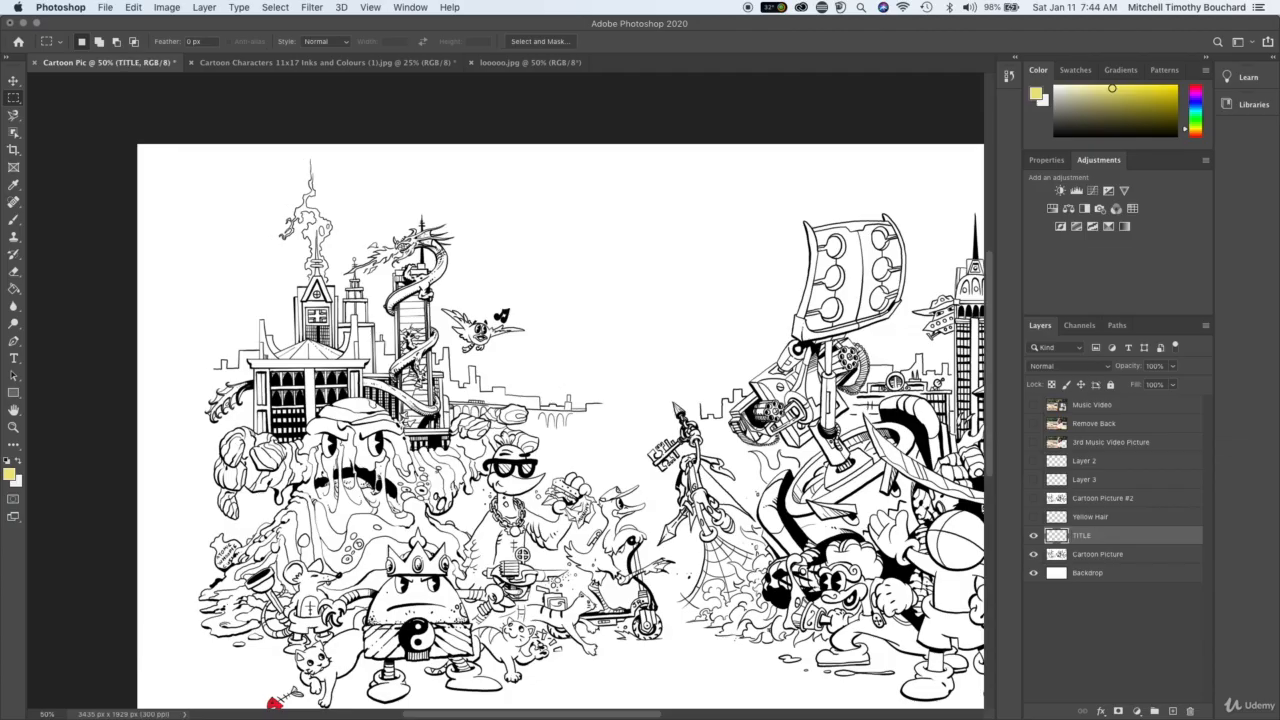
left_click(1066, 629)
key("super+minus")
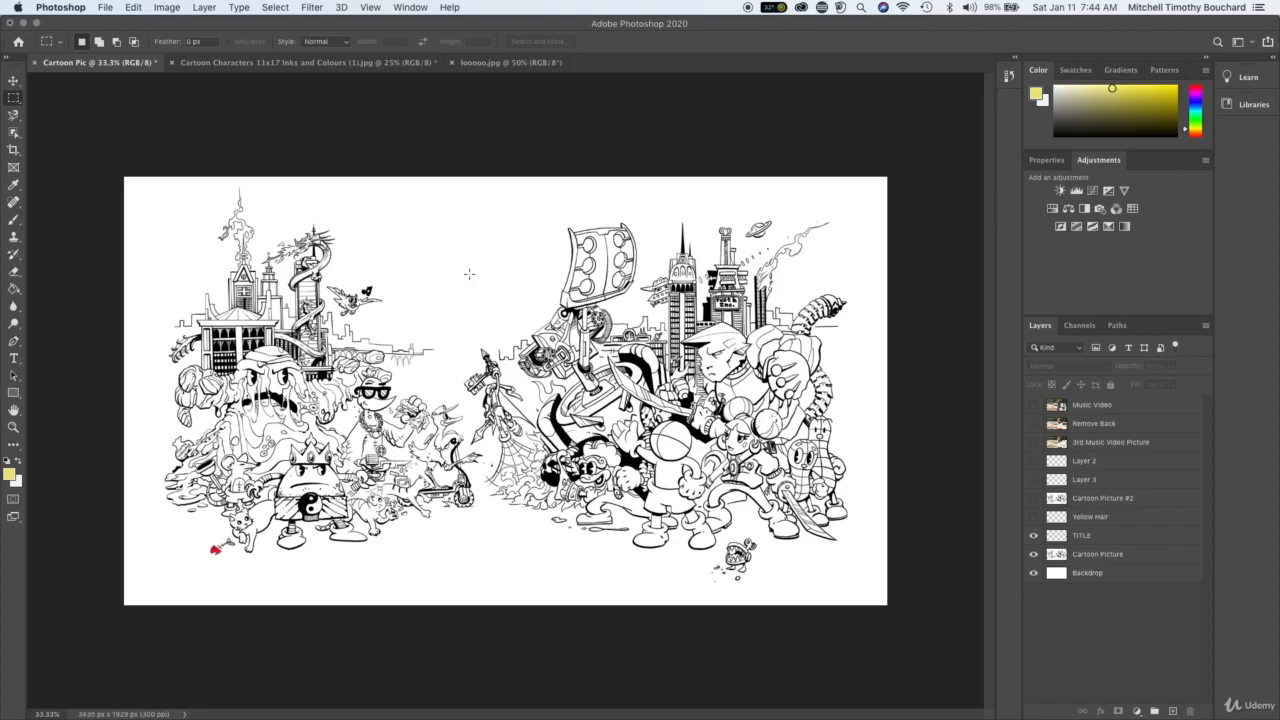
key("super+plus")
key("super+minus")
key("super+plus")
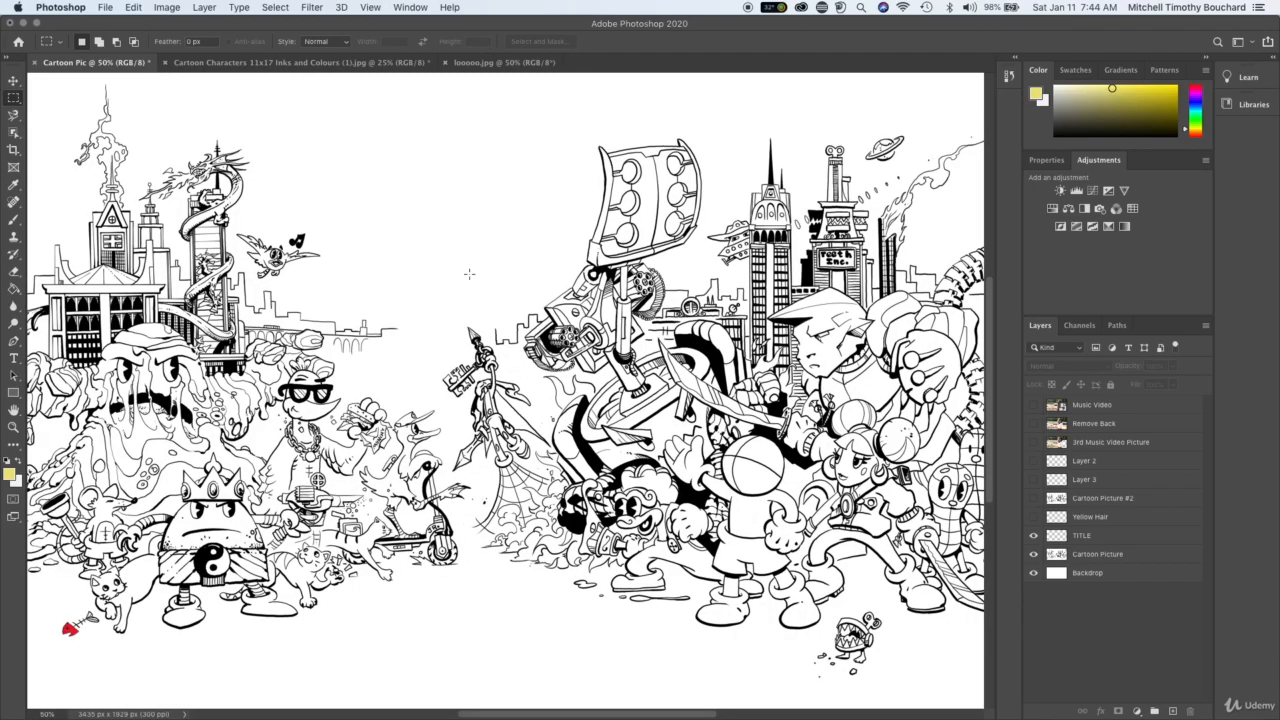
key("super+minus")
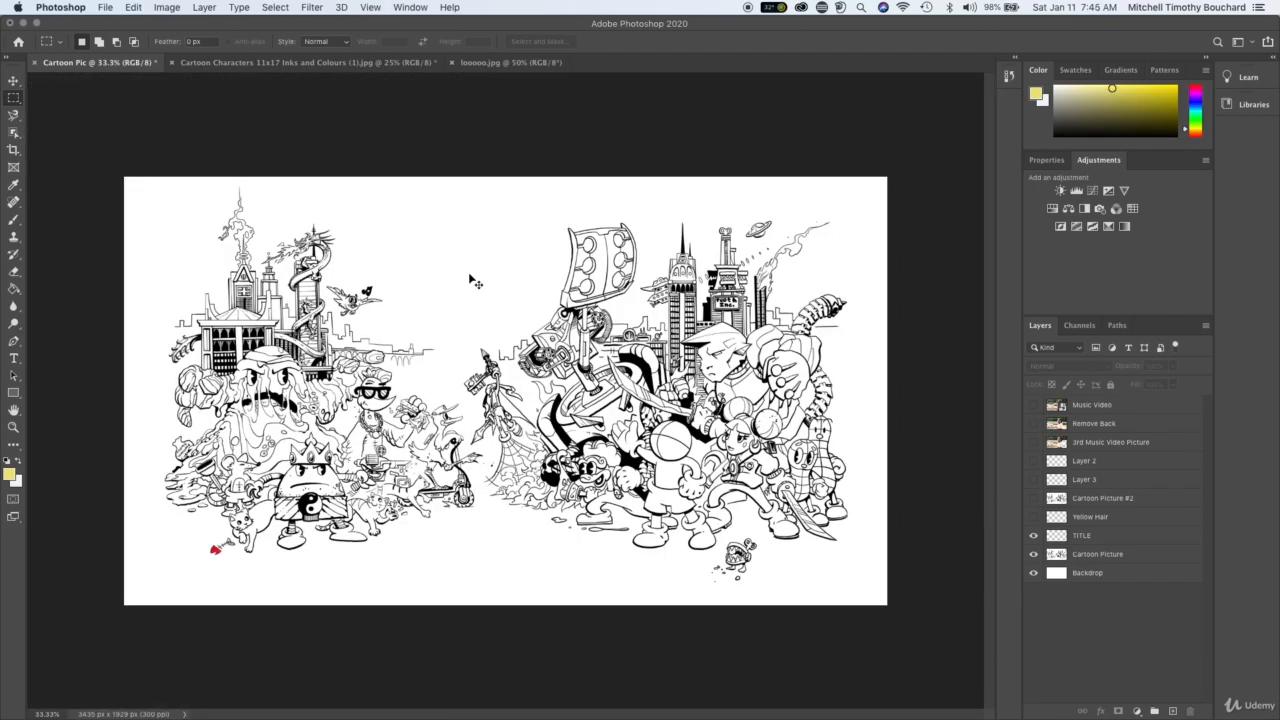
key("super+plus")
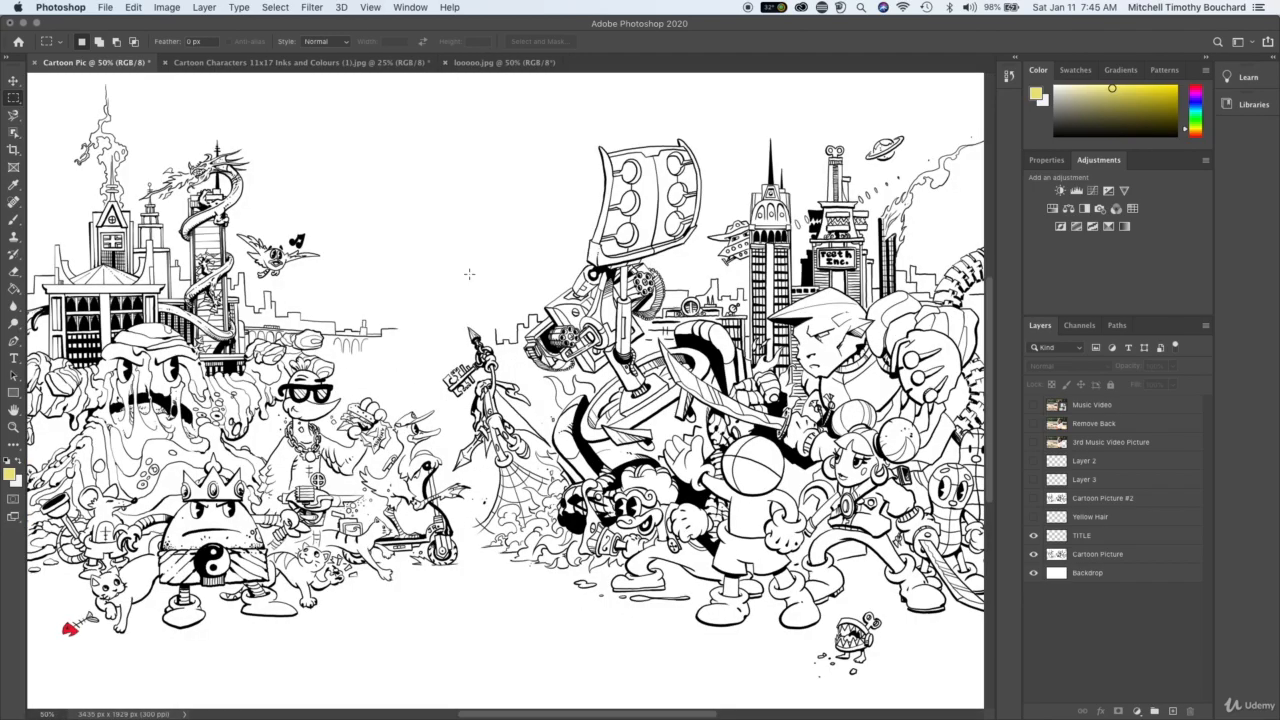
scroll(468, 273, "left", 6)
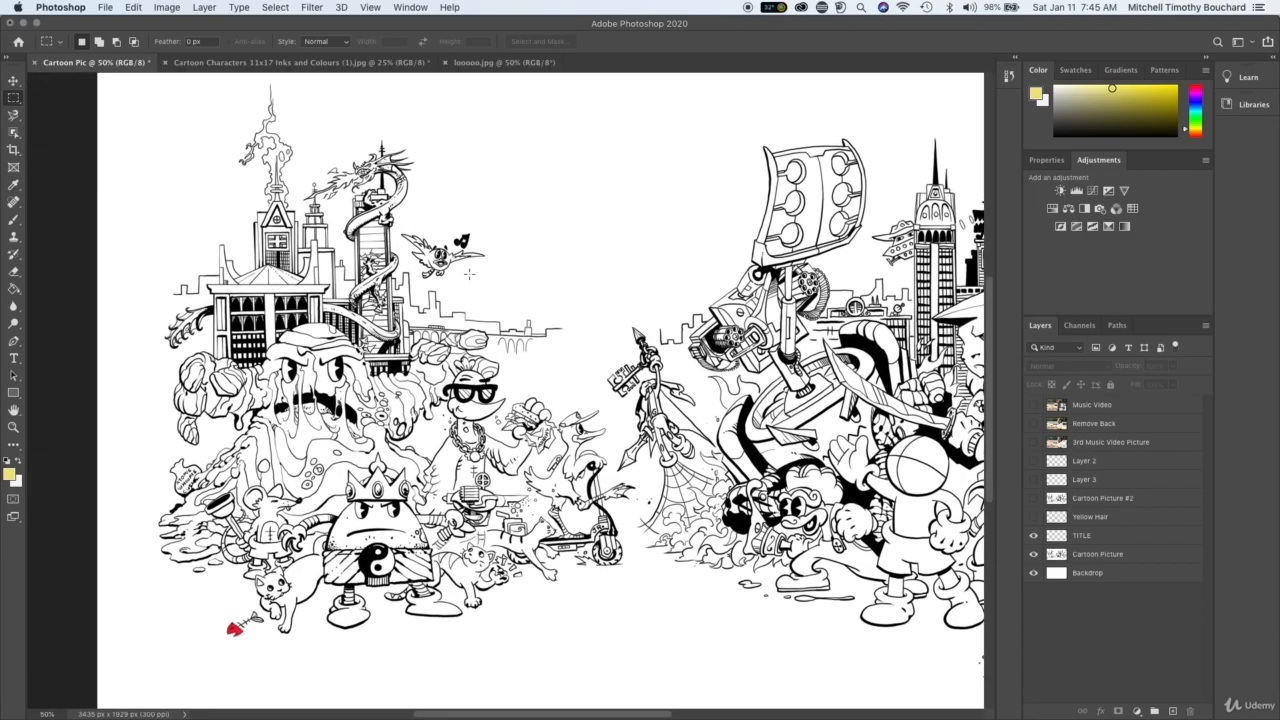
scroll(469, 272, "right", 3)
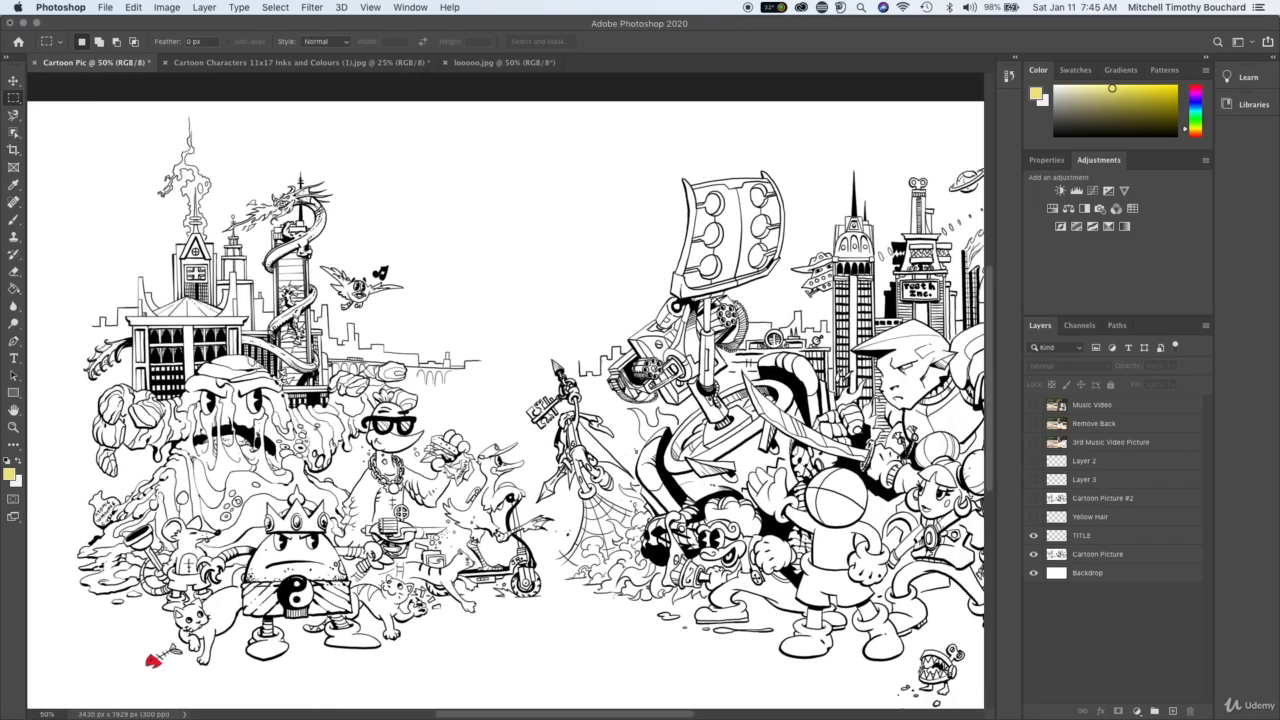
scroll(367, 249, "left", 2)
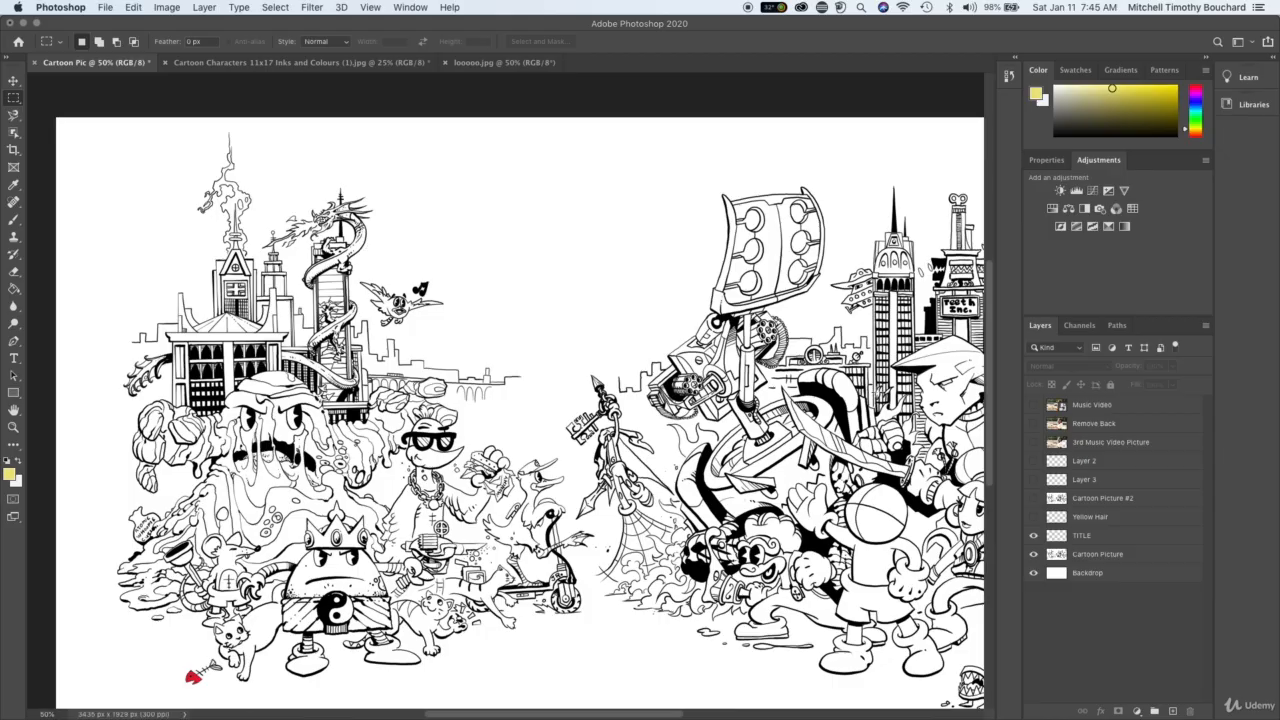
- Add the horizontal text "WORLD ART PIC" on the TITLE layer, in the blank area above the characters
left_click(1117, 537)
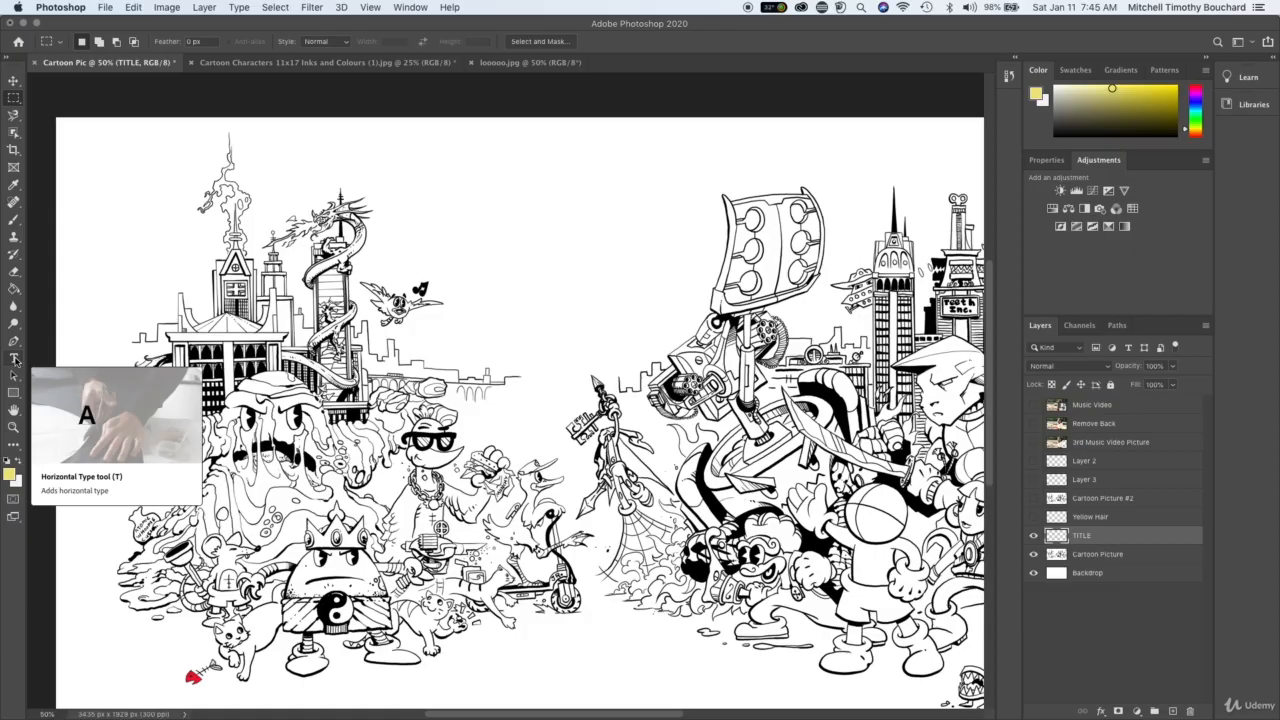
key("t")
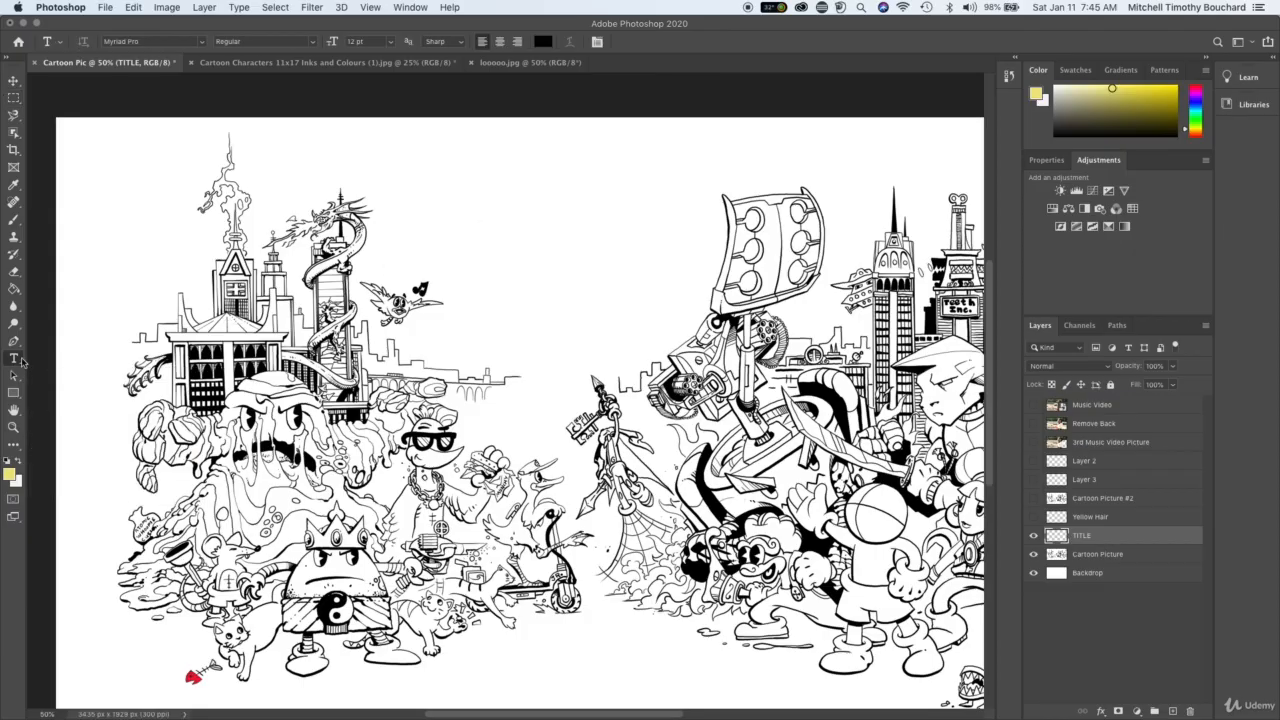
left_click(466, 232)
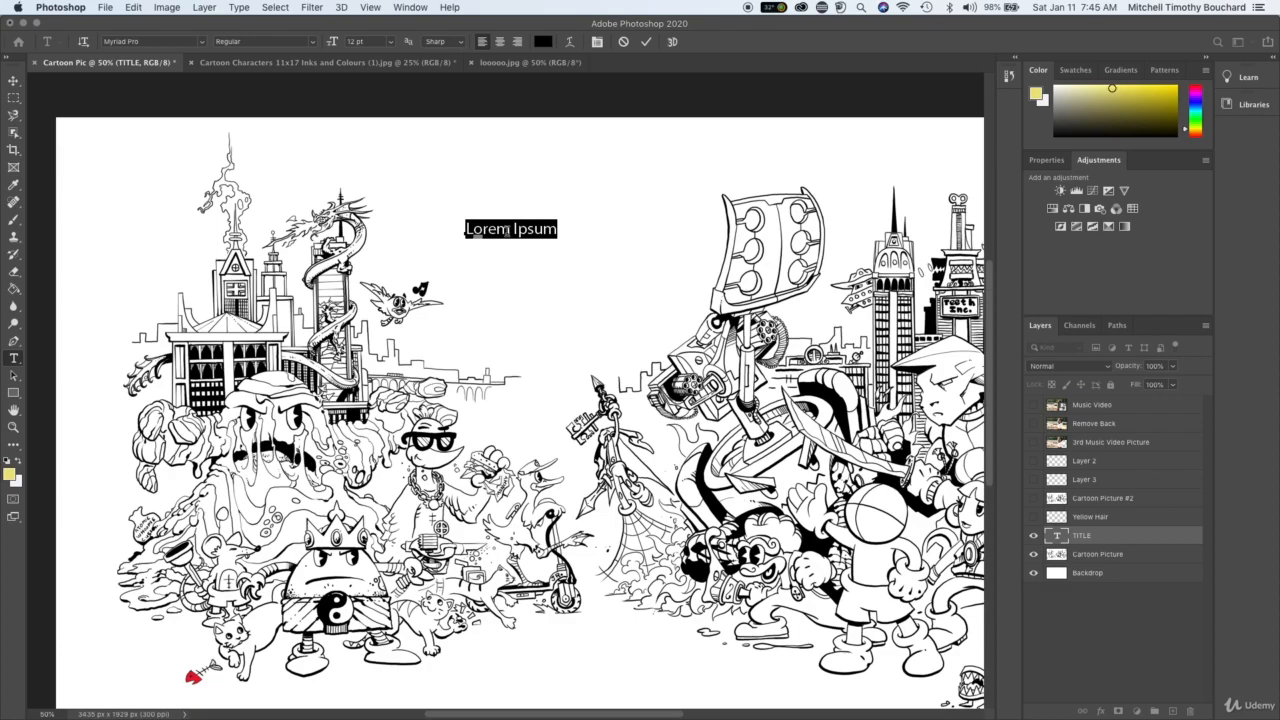
type("WOR")
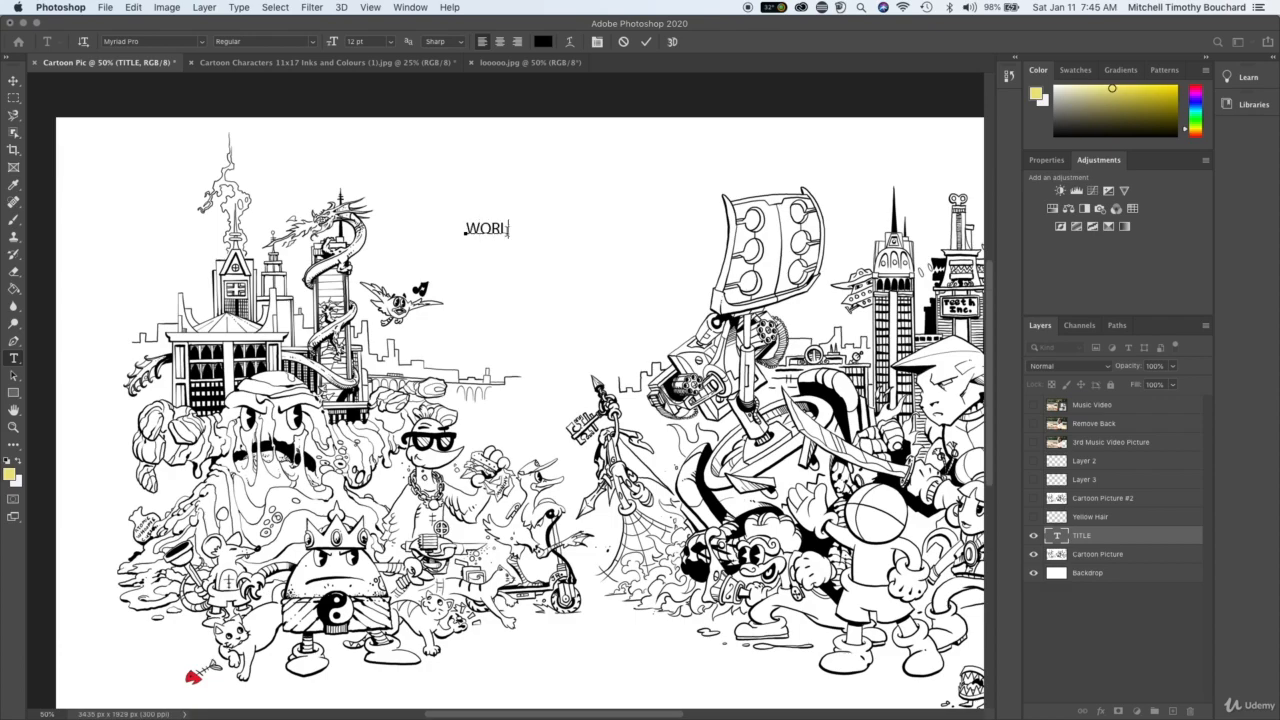
type("LD ART PIC")
- Set the whole WORLD ART PIC text to the Georgia font in the Bold style
triple_click(550, 228)
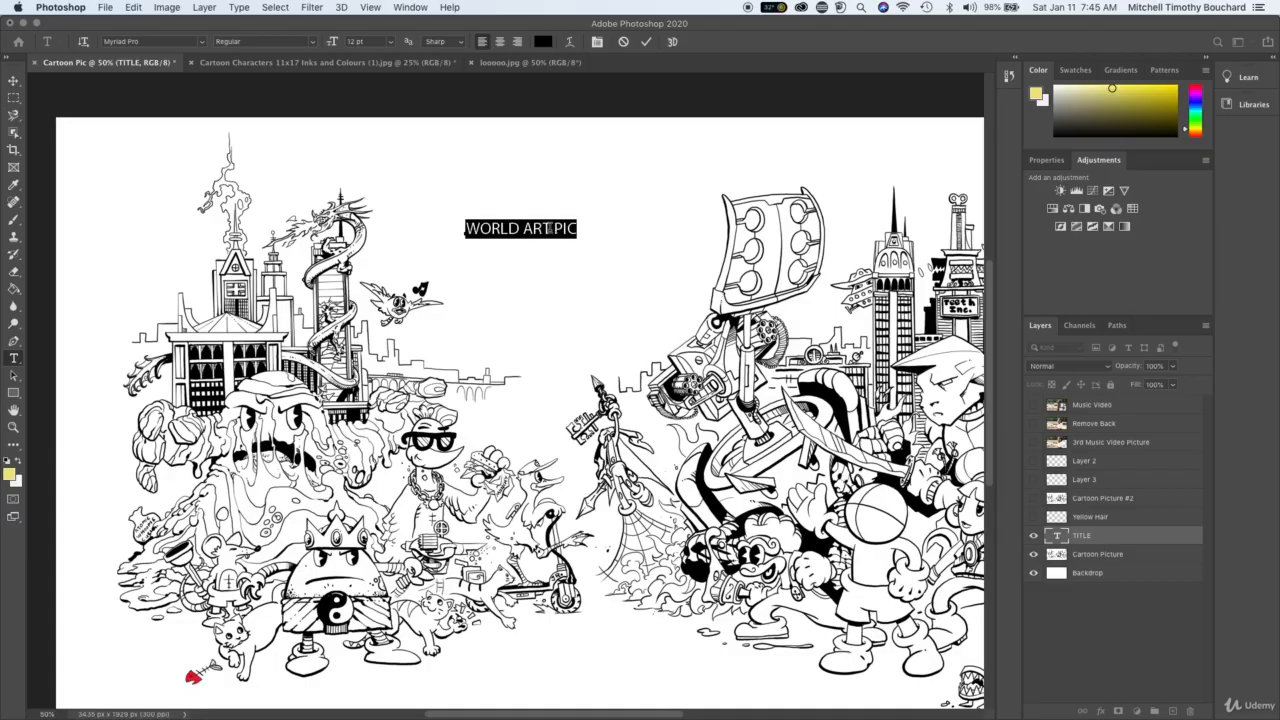
triple_click(540, 228)
left_click(203, 44)
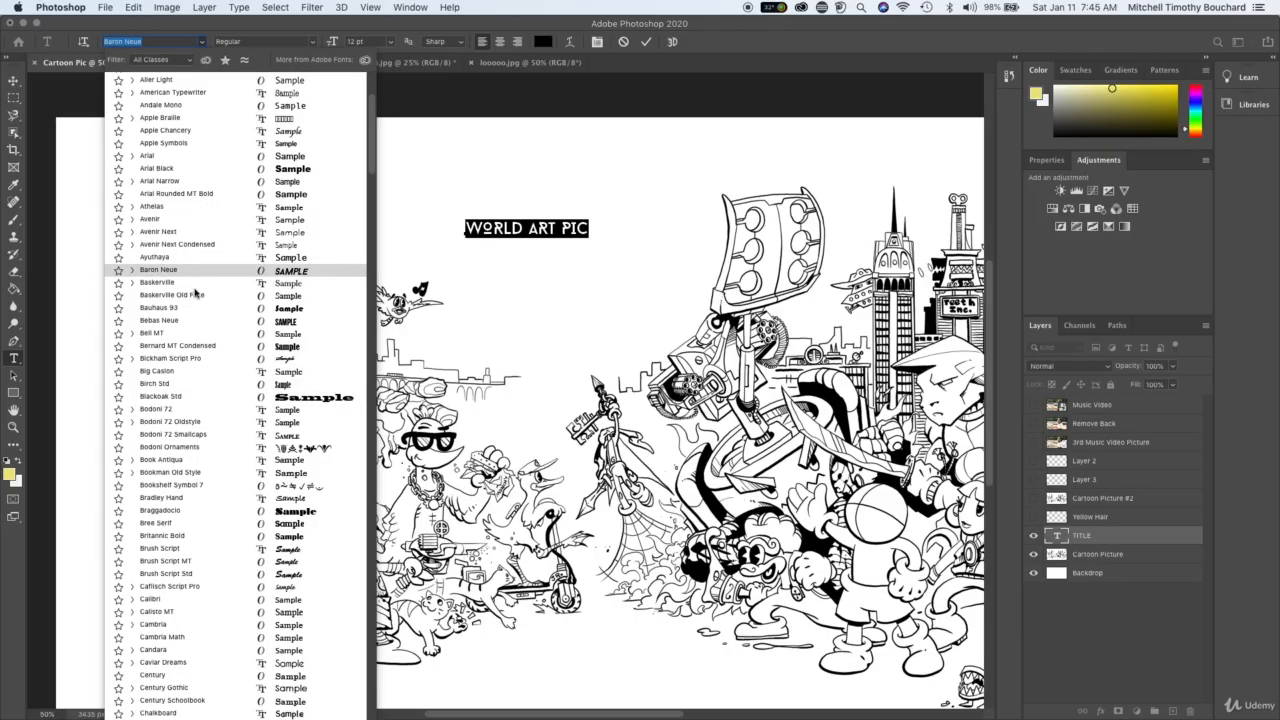
scroll(194, 421, "down", 6)
scroll(194, 422, "down", 15)
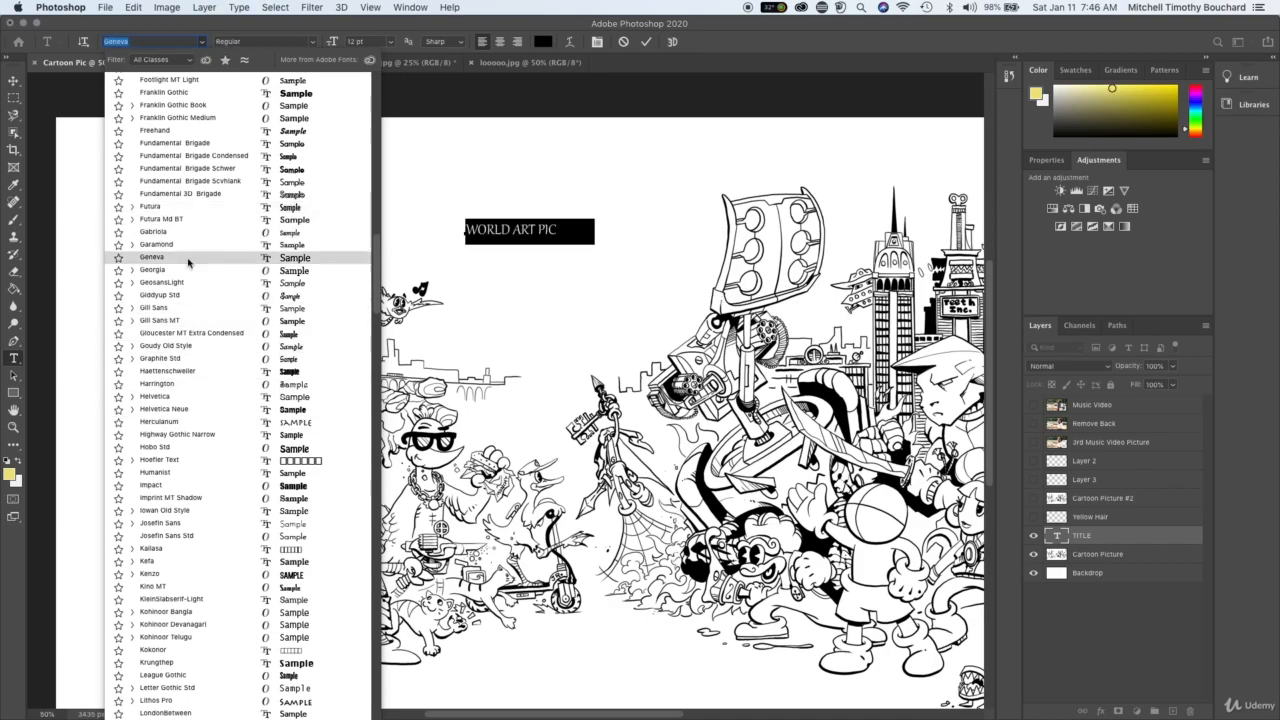
left_click(183, 273)
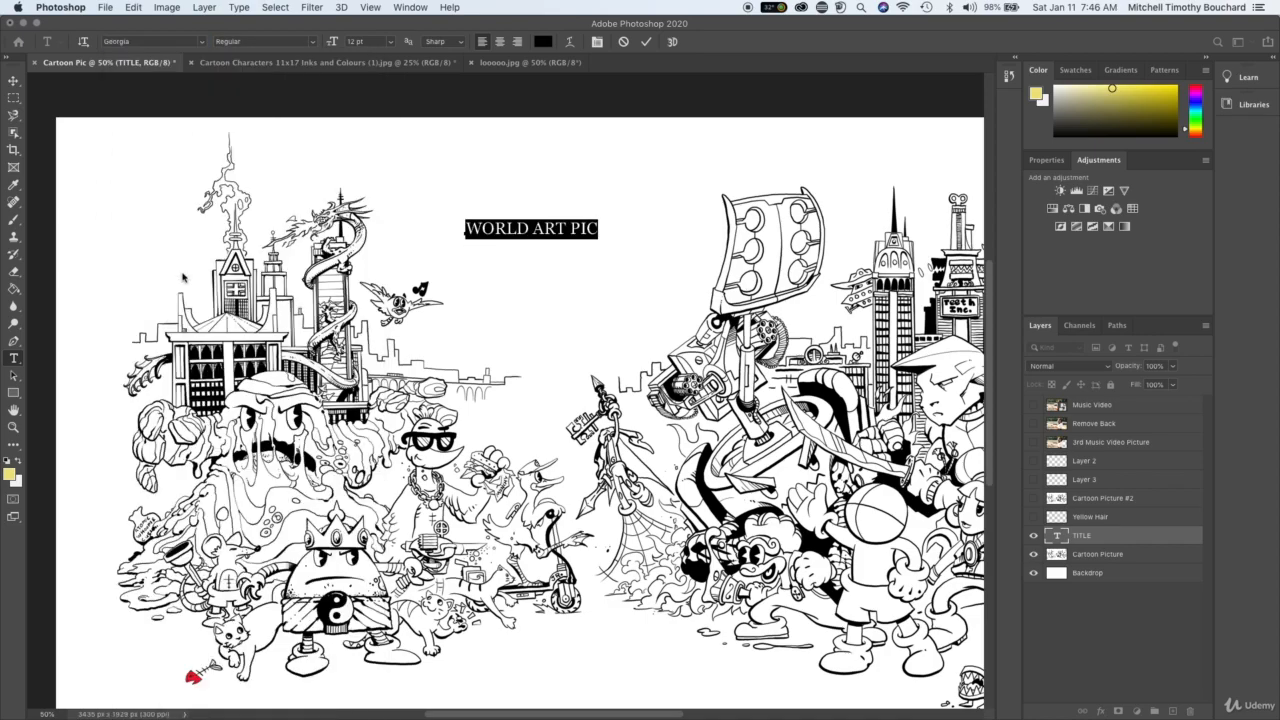
left_click(313, 42)
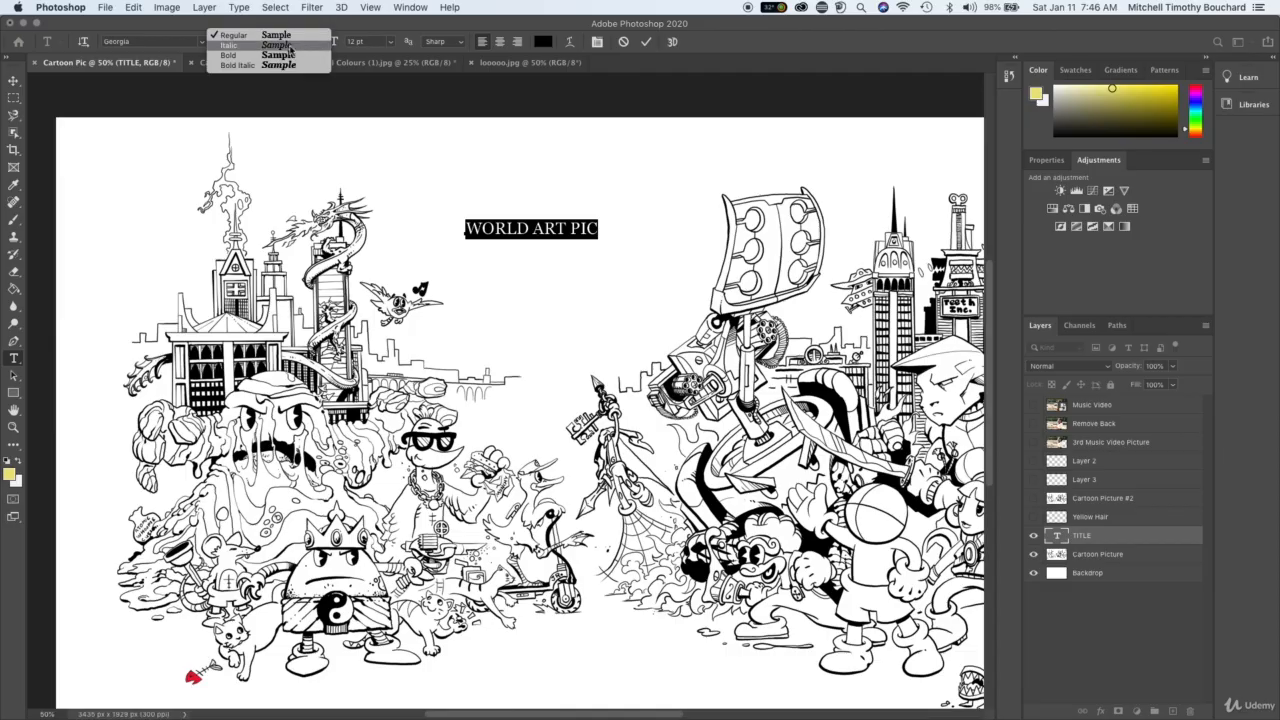
left_click(286, 55)
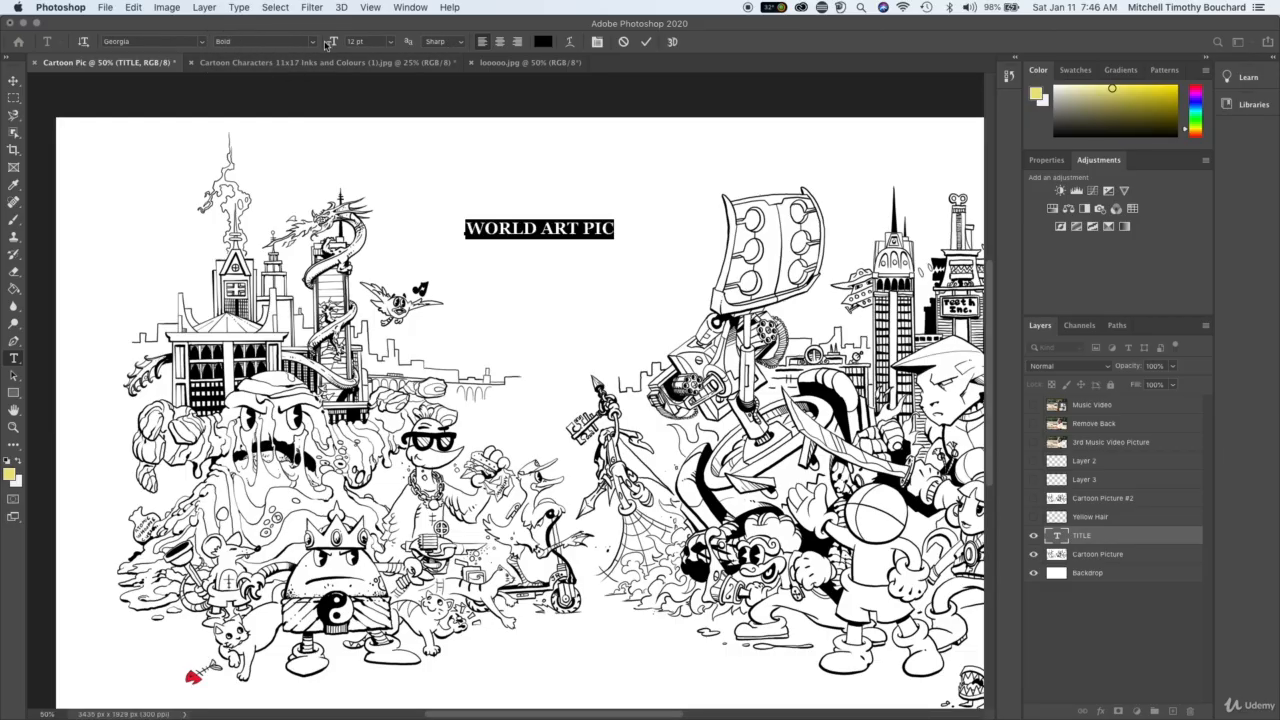
- Enlarge the title text to 31 pt and shift it toward the dragon tower
left_click_drag(331, 45, 352, 42)
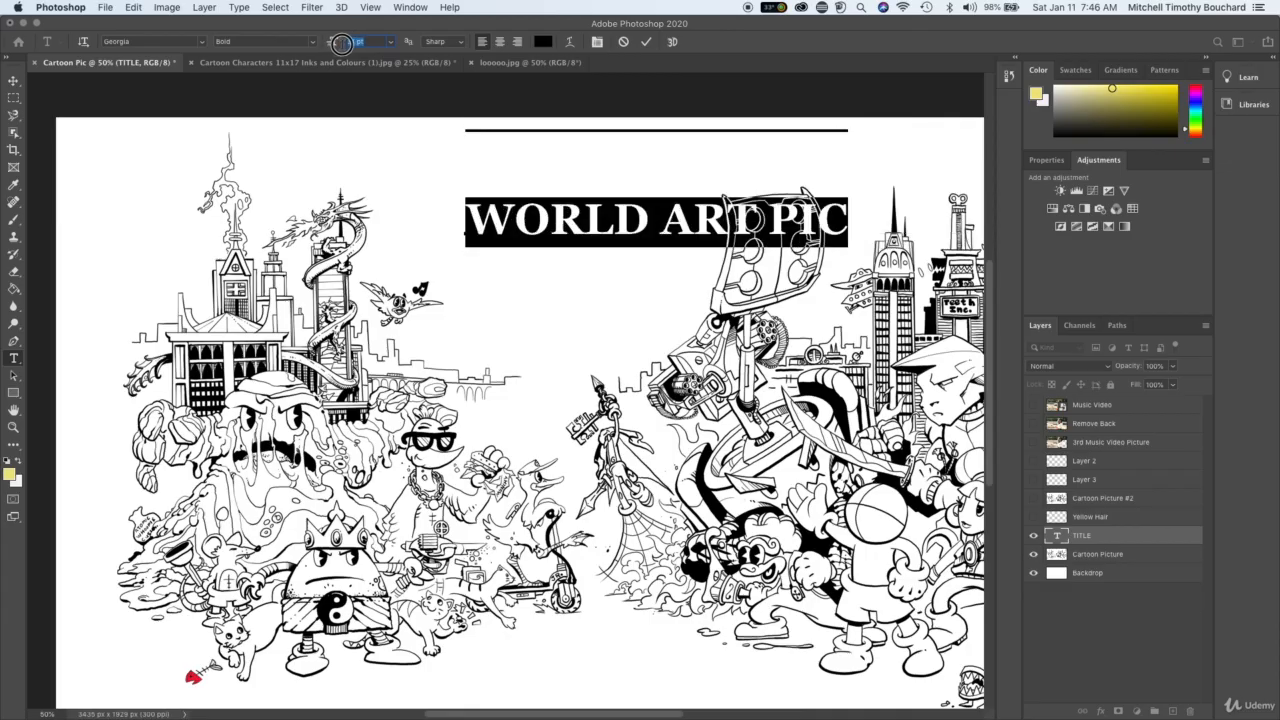
left_click(577, 229)
left_click_drag(577, 177, 492, 178)
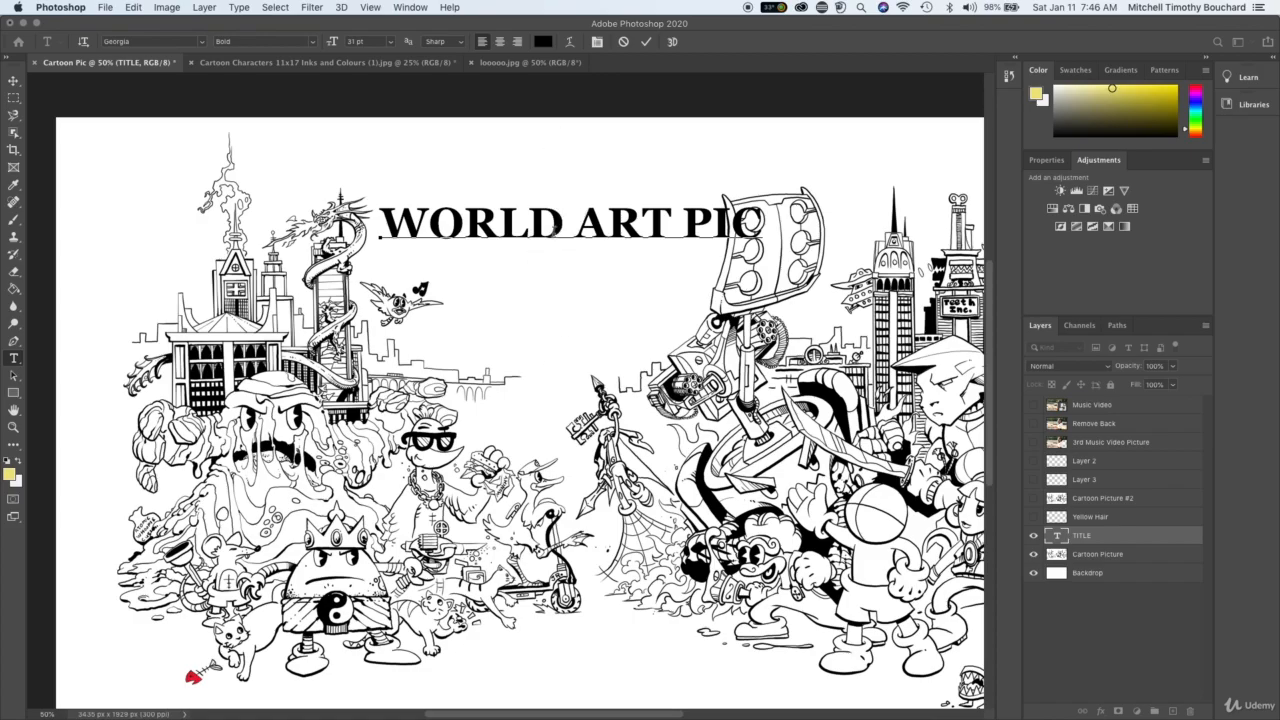
- Break the title into three lines, WORLD, ART and PIC, and move it into the gap between the flying bird and the robot
left_click(572, 216)
key("Return")
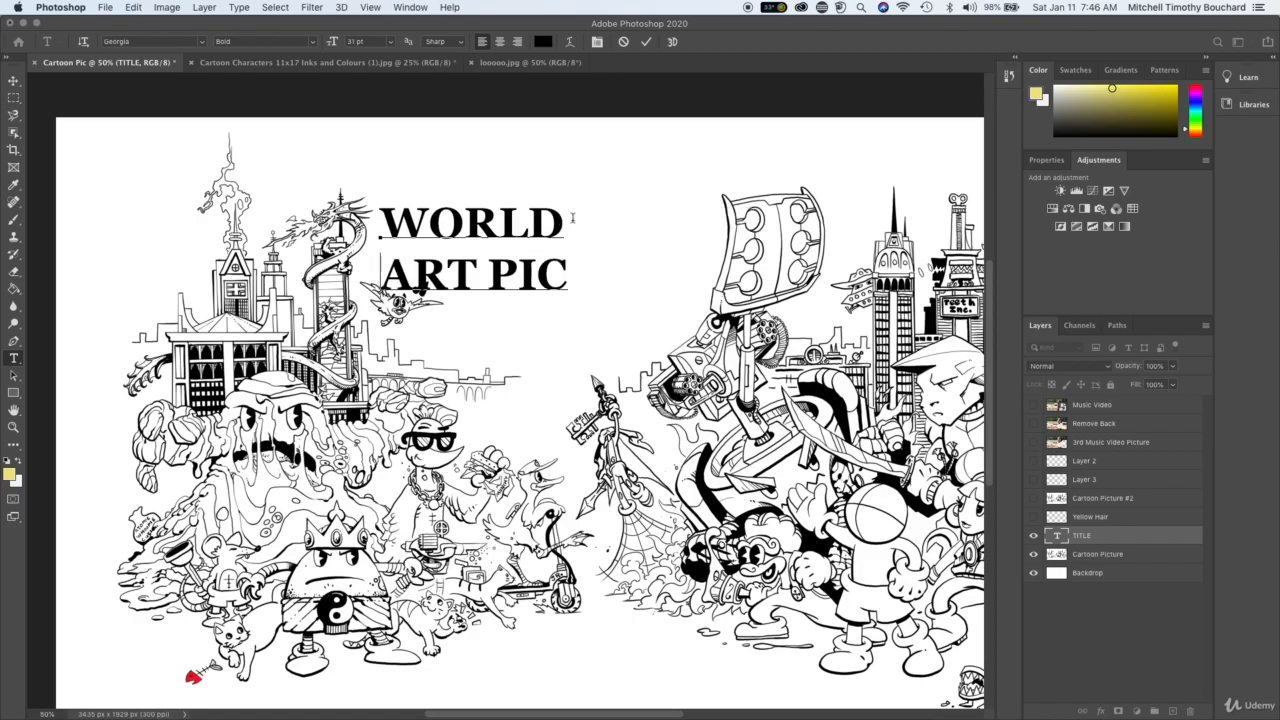
left_click(480, 280)
key("Return")
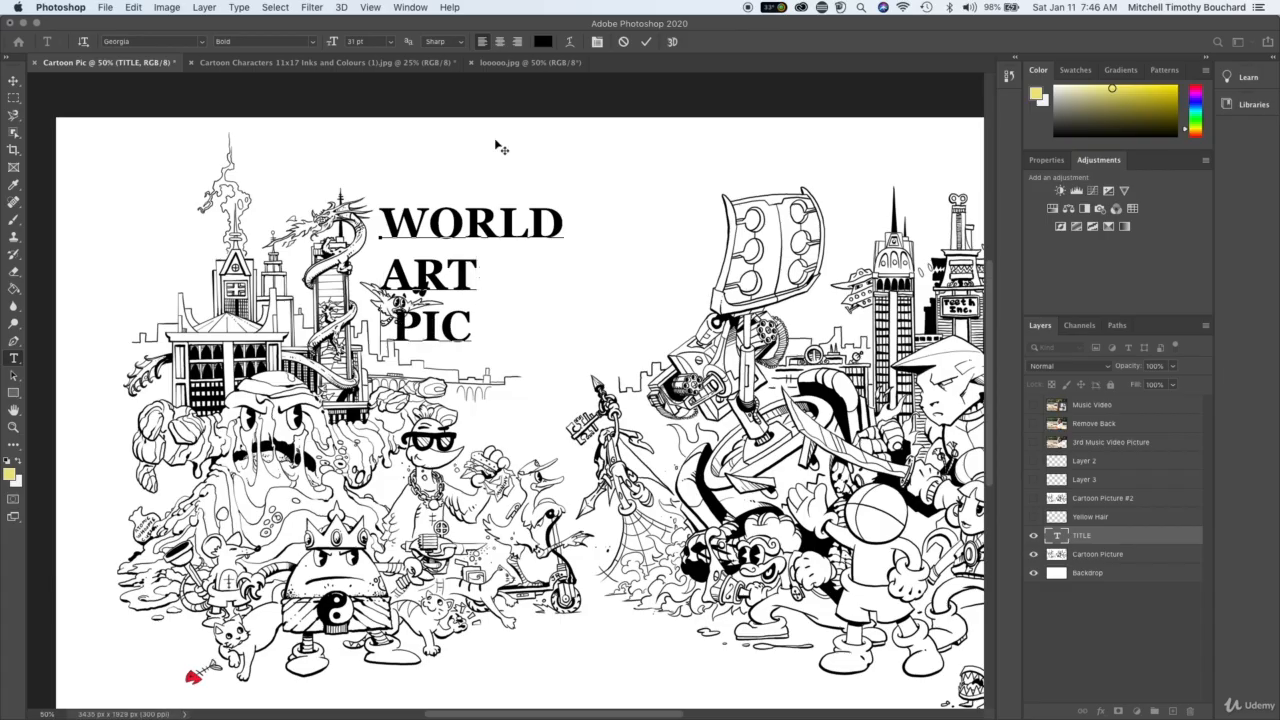
left_click_drag(600, 143, 591, 143)
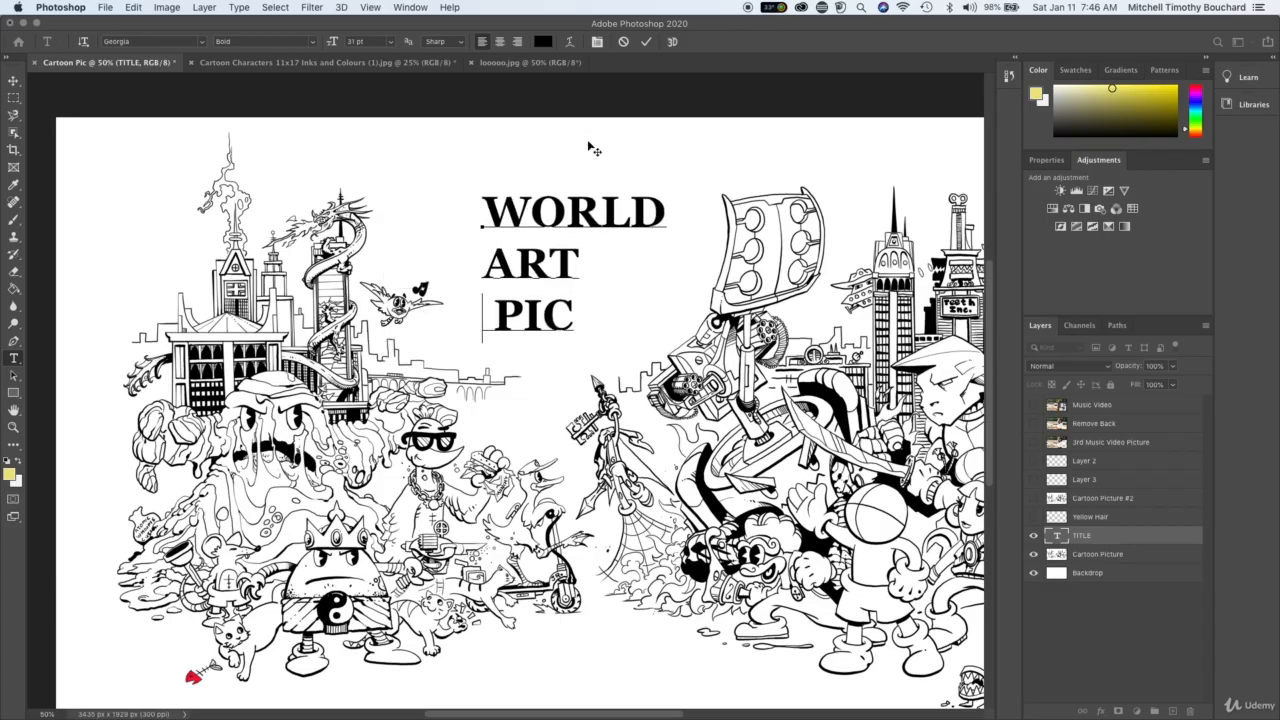
- Centre-align all three title lines and reposition the title in the gap between the two character groups
key("super+minus")
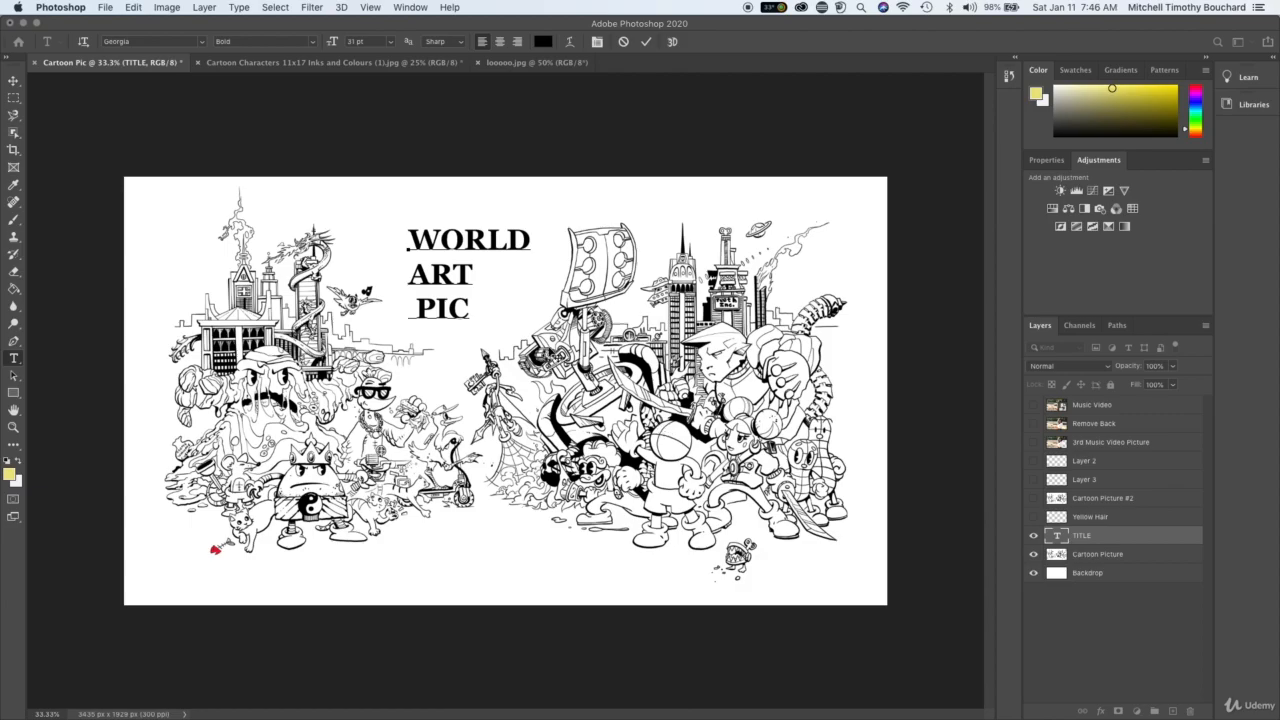
left_click(499, 41)
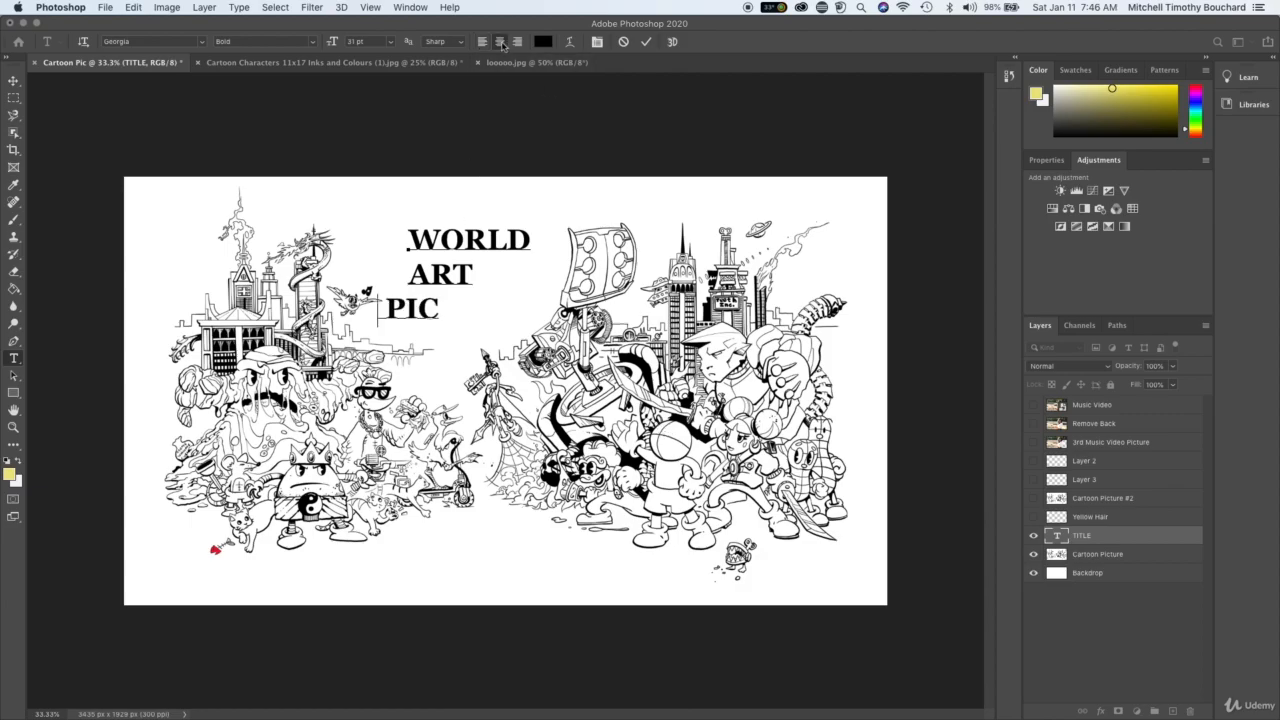
double_click(446, 305)
triple_click(447, 303)
left_click(438, 317)
left_click_drag(438, 307, 386, 200)
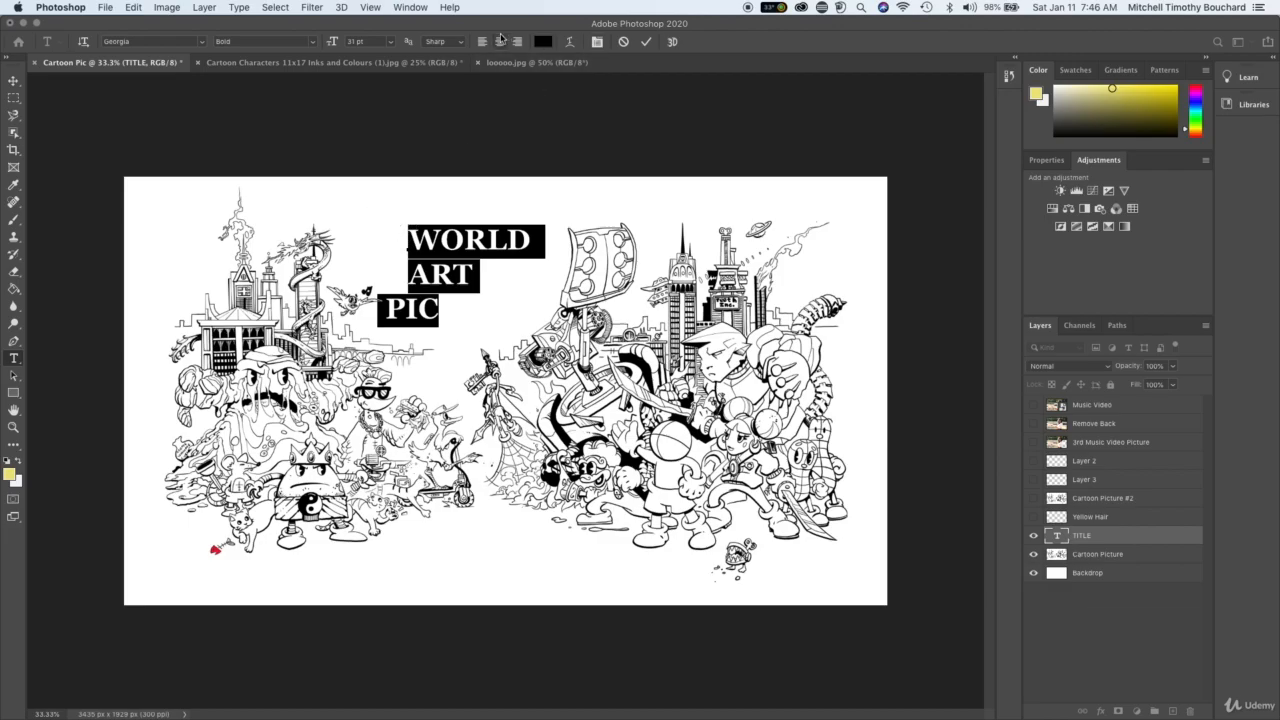
key("super+shift+c")
left_click_drag(429, 189, 479, 197)
- Increase the word WORLD to 50 pt and enlarge the word ART slightly
left_click(514, 250)
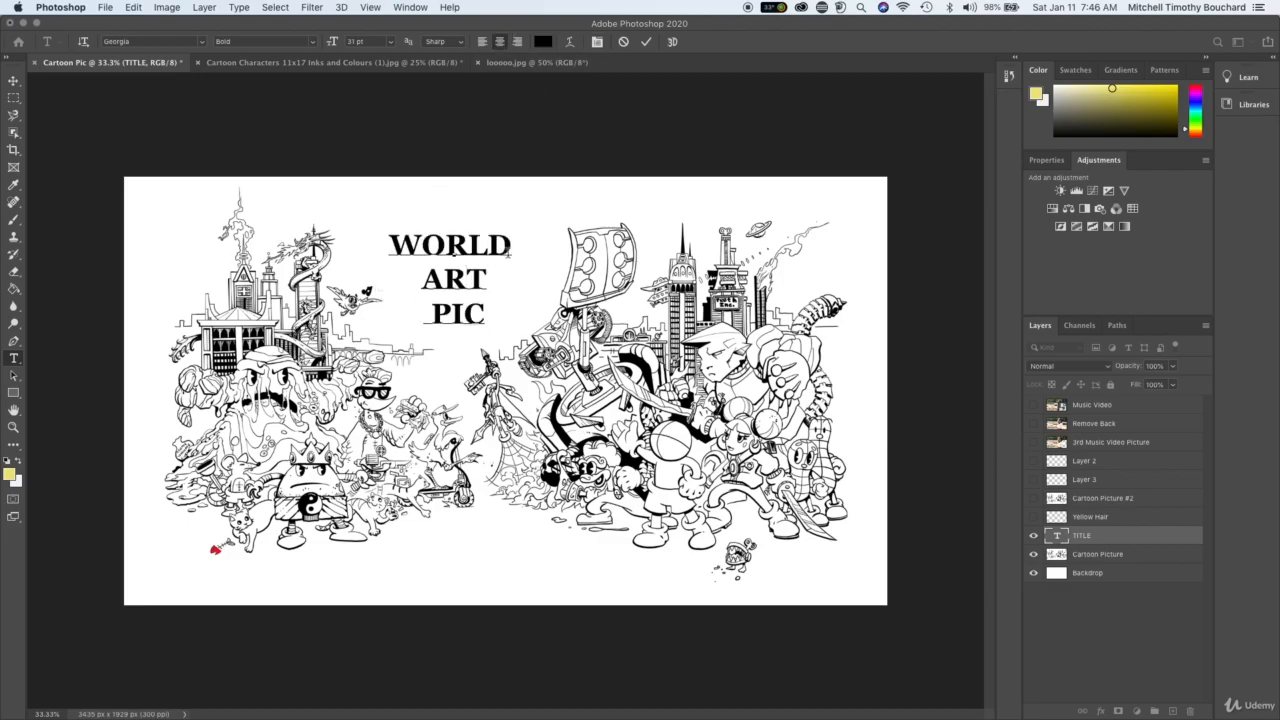
left_click_drag(518, 248, 388, 250)
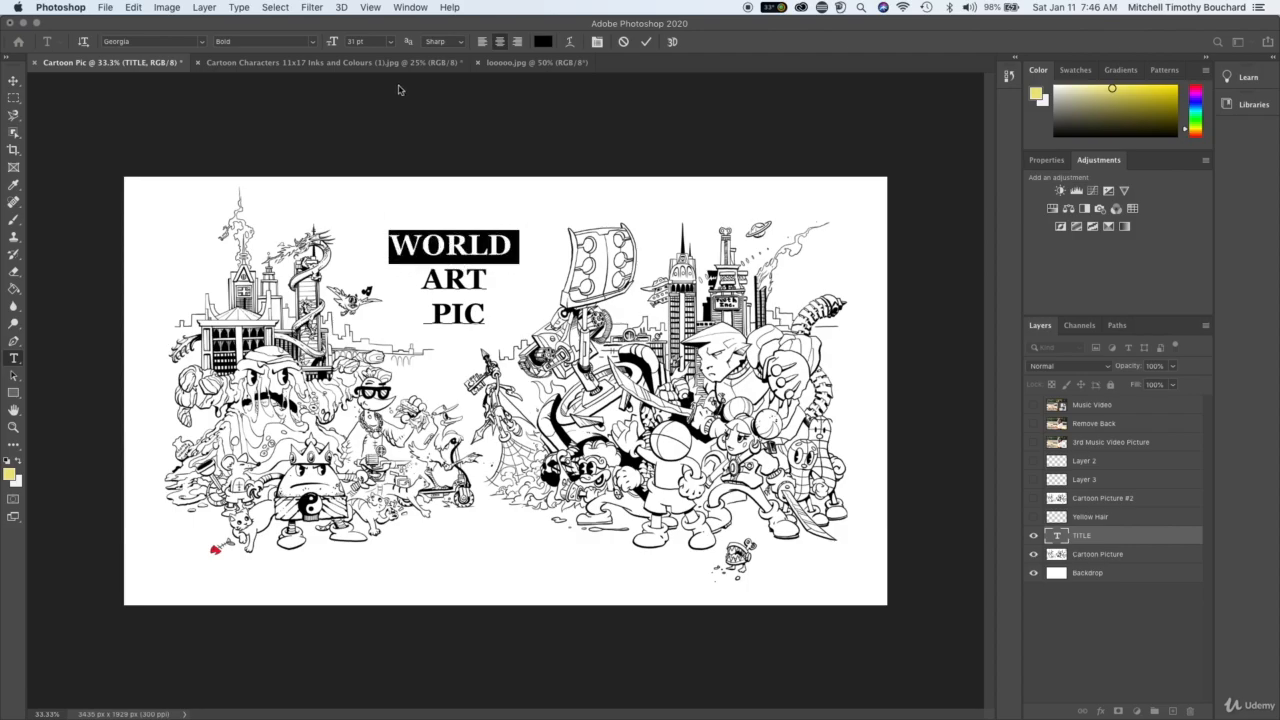
left_click_drag(336, 43, 350, 49)
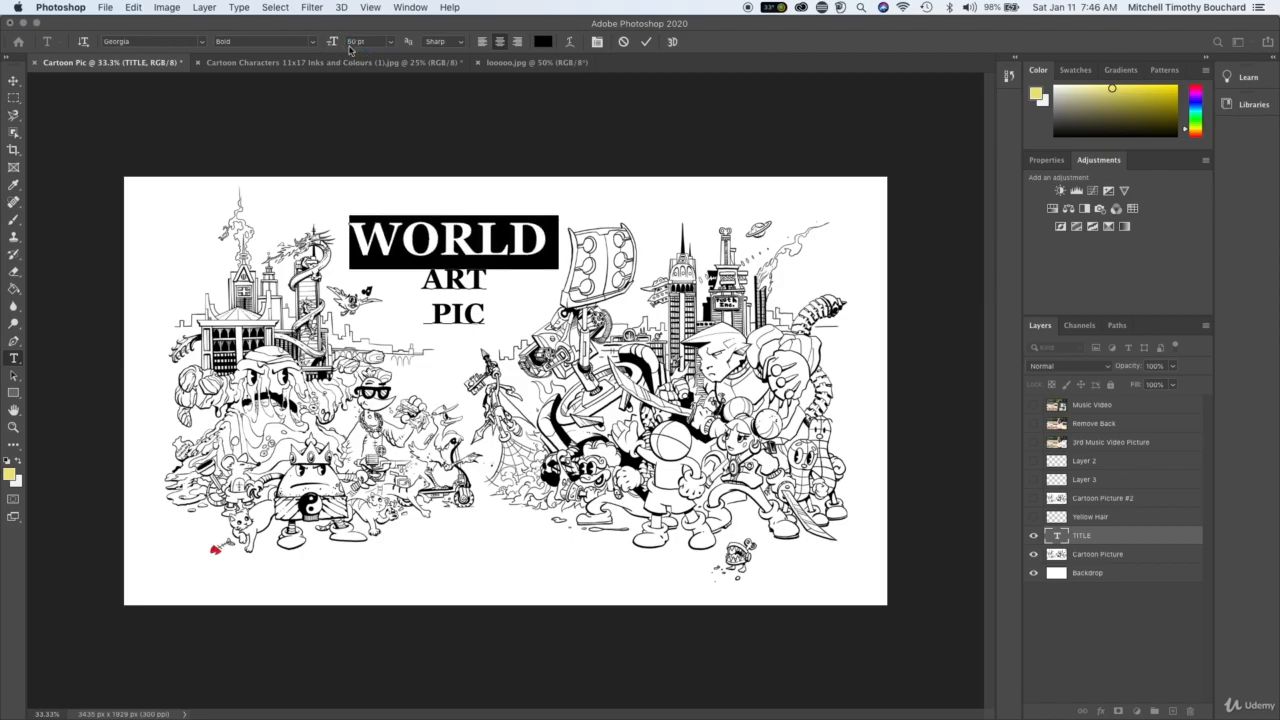
double_click(474, 287)
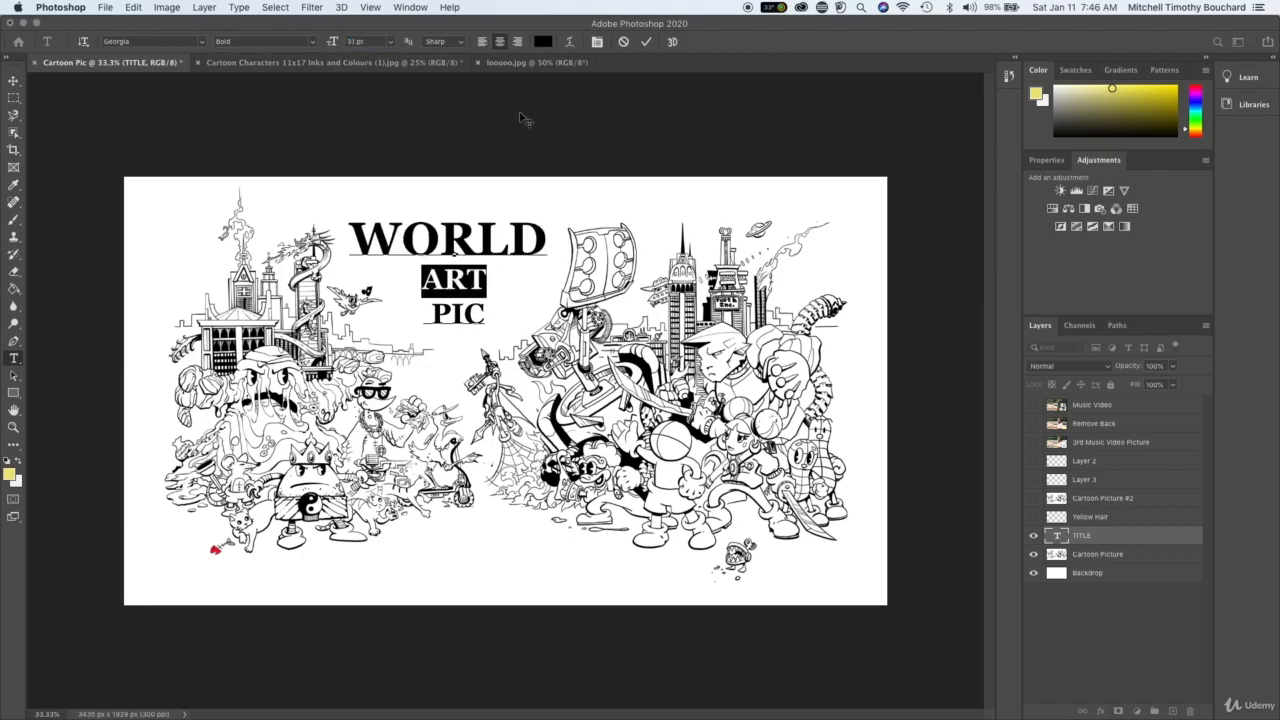
left_click_drag(330, 43, 333, 48)
- Set the word PIC to 25 pt and toggle the TITLE layer's visibility off and back on
double_click(472, 316)
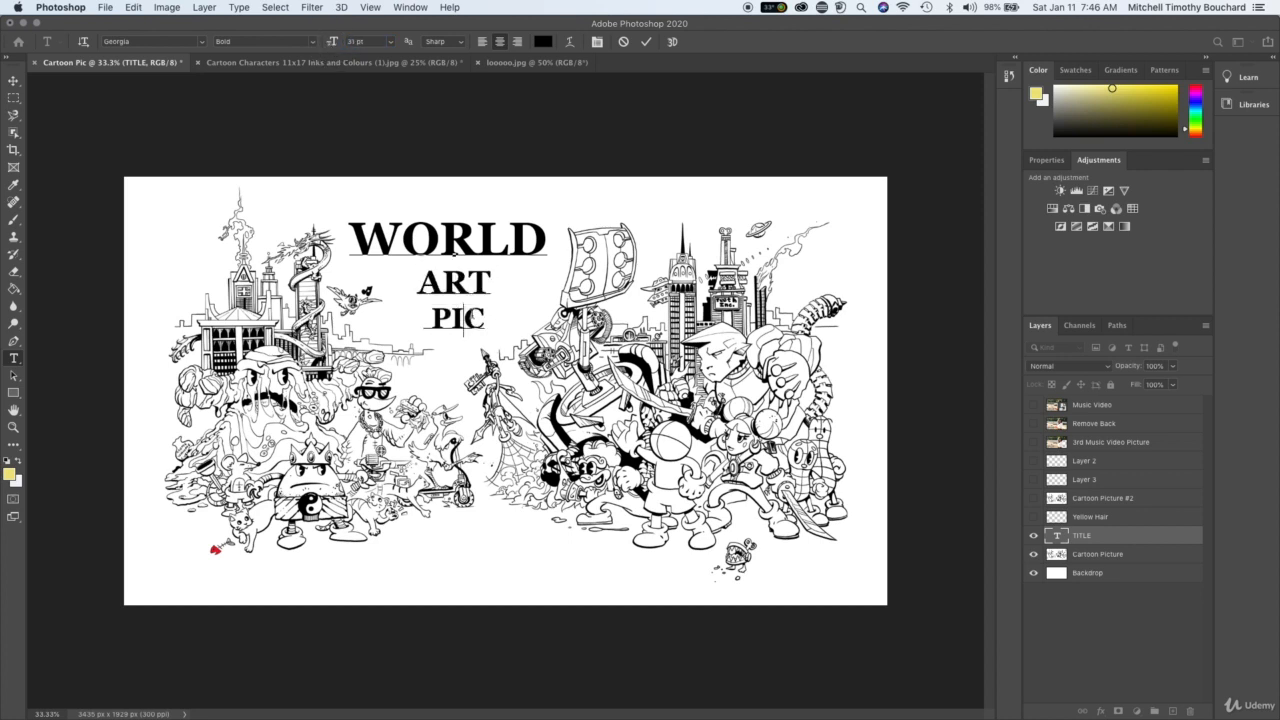
mouse_move(334, 43)
left_mouse_down()
mouse_move(322, 44)
mouse_move(333, 43)
left_mouse_up()
left_click(449, 314)
left_click(1079, 664)
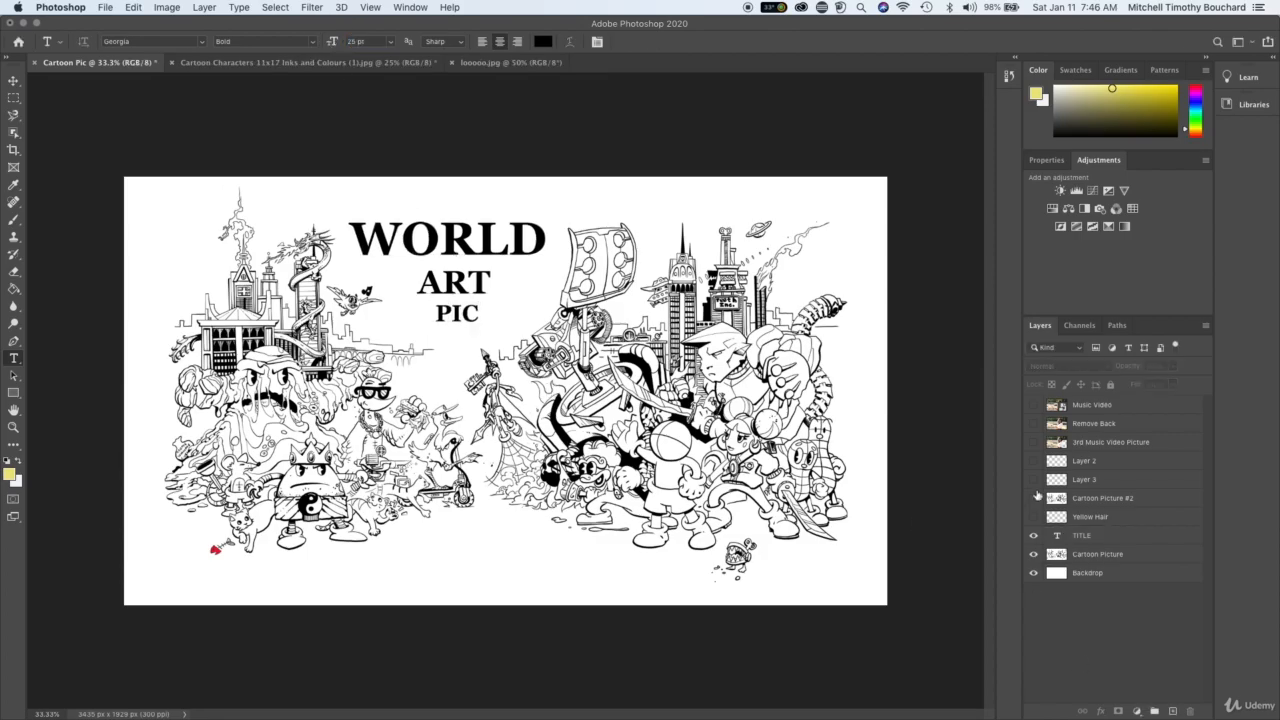
left_click(1033, 535)
left_click(1033, 535)
- Recolour the word WORLD in the title dark blue (#190776) and commit the text edit
key("super+plus")
scroll(519, 275, "up", 3)
scroll(519, 275, "left", 4)
left_click(480, 244)
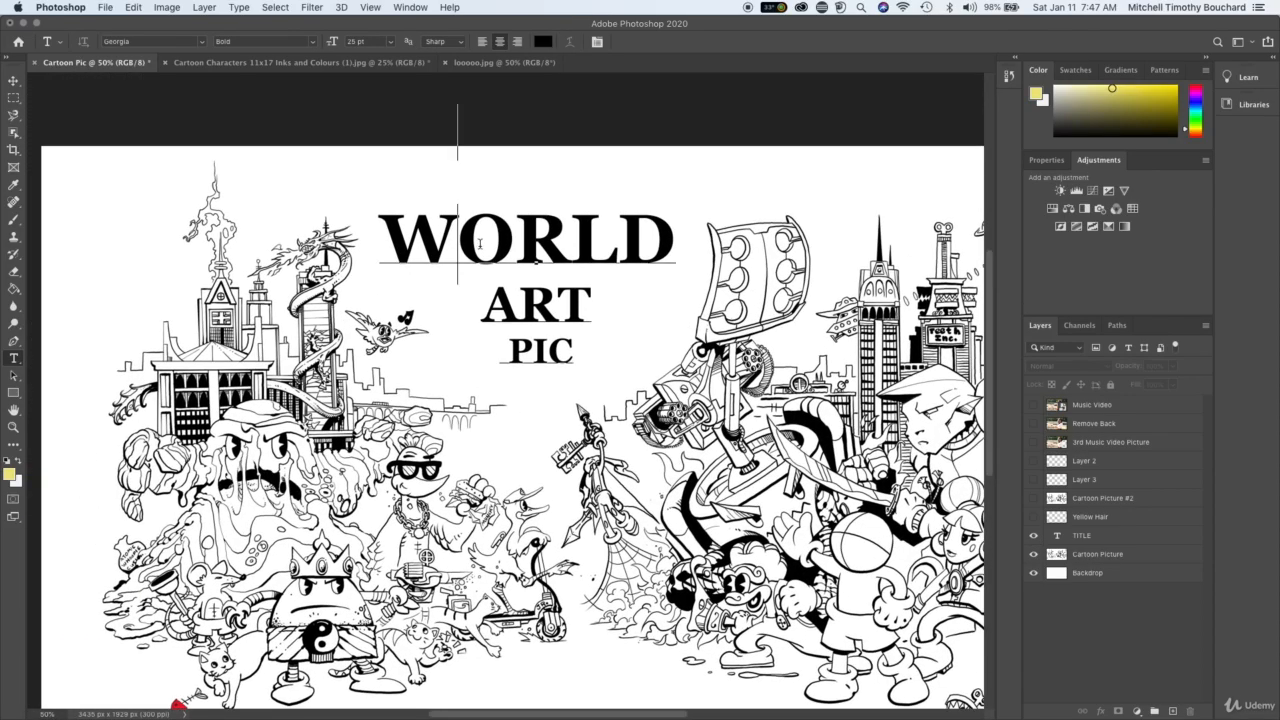
double_click(480, 244)
left_click(528, 242)
left_click_drag(673, 251, 372, 258)
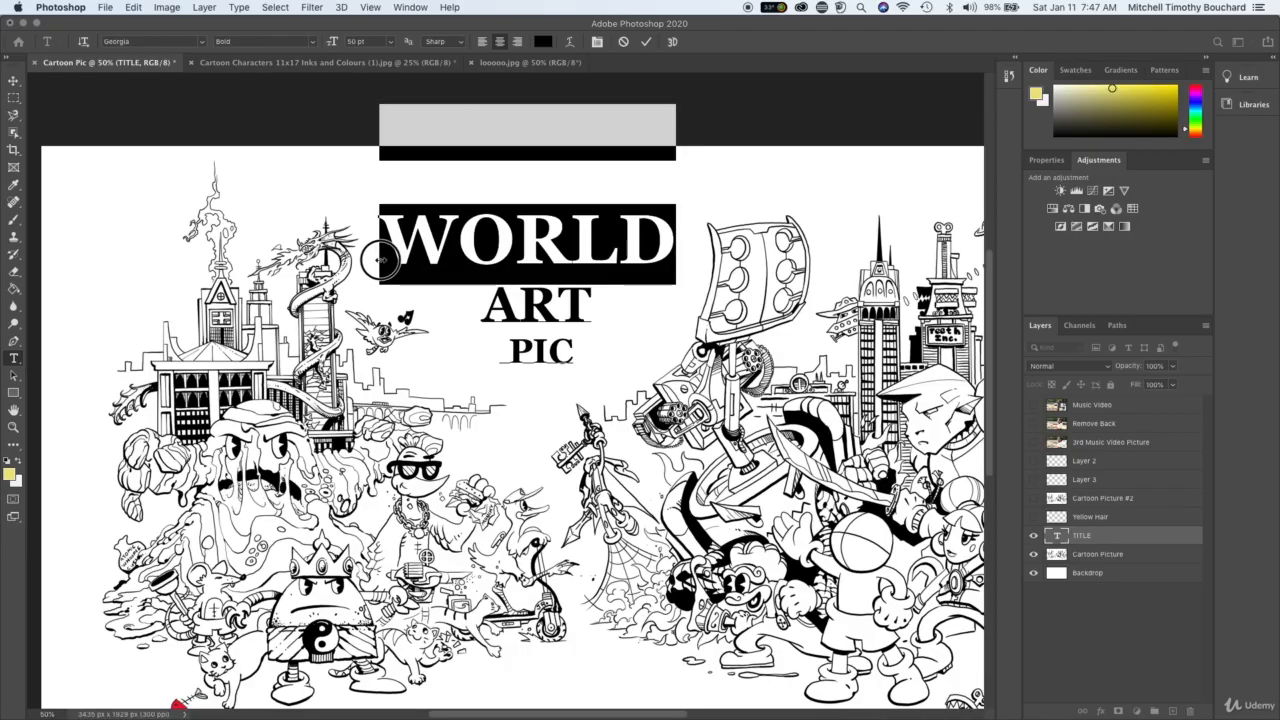
left_click(9, 475)
left_click(386, 181)
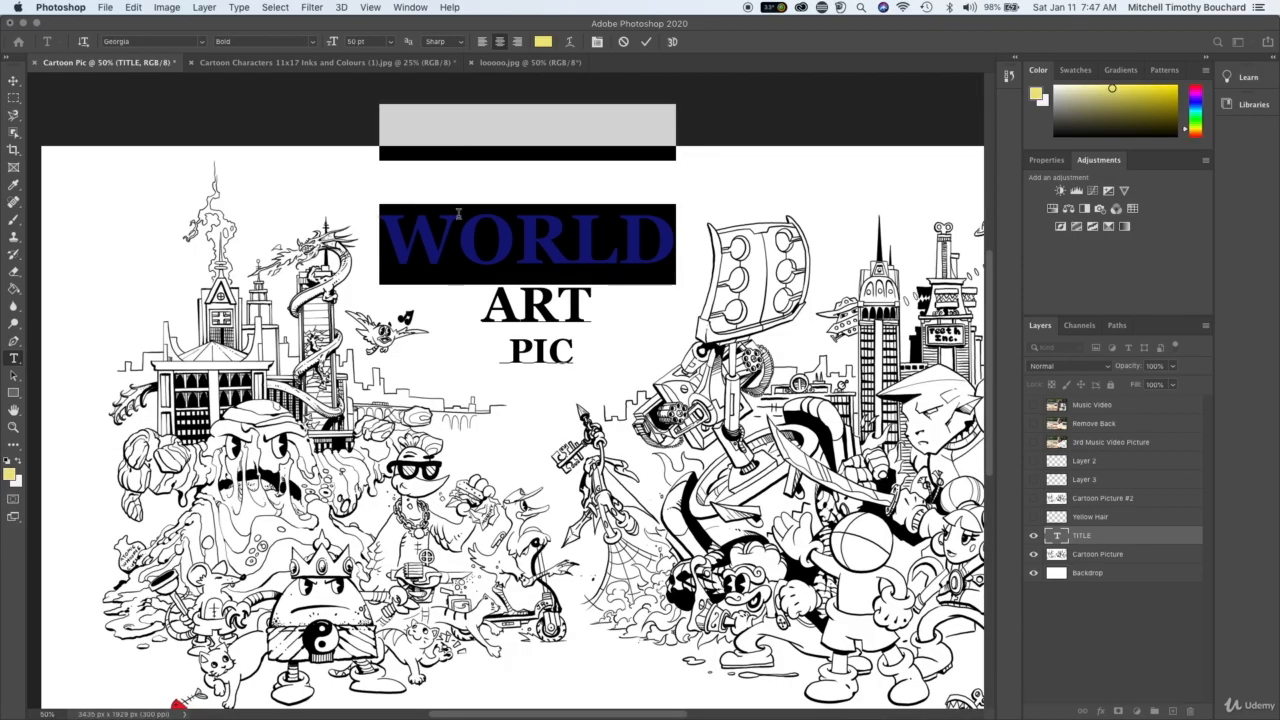
left_click(9, 474)
left_click_drag(270, 244, 278, 240)
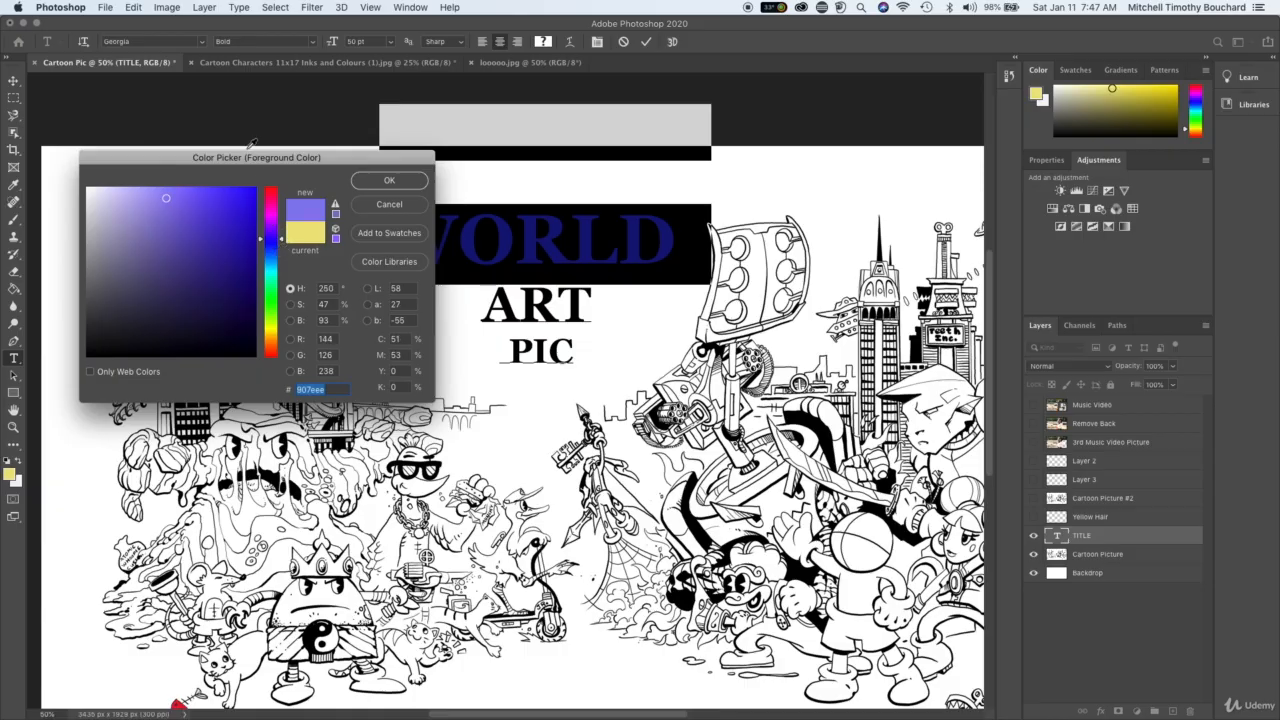
left_click(255, 188)
left_click(246, 276)
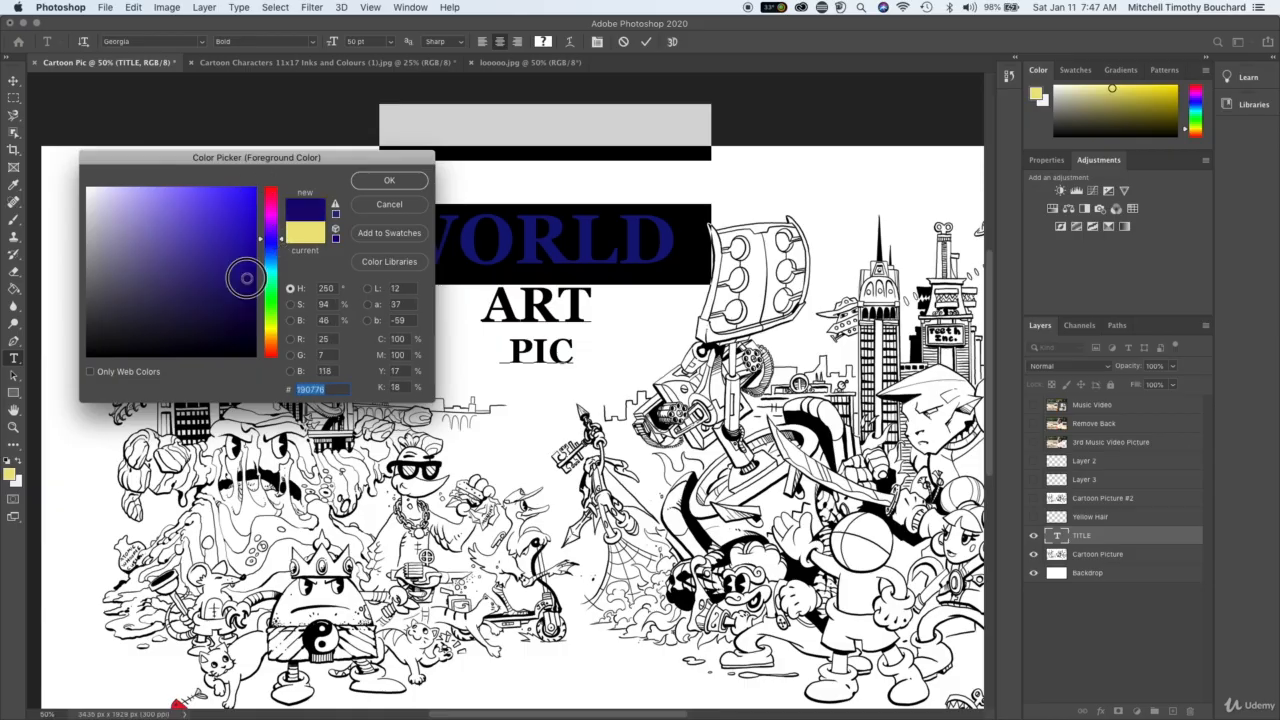
left_click(389, 181)
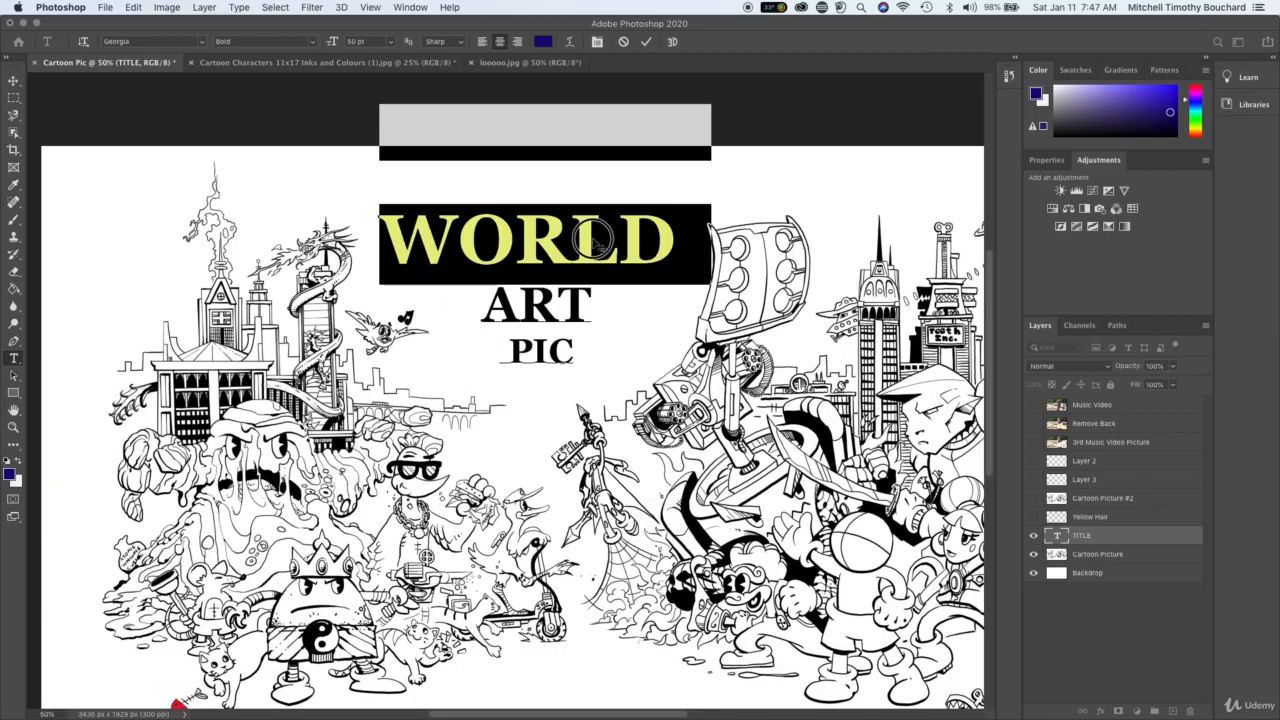
key("super+h")
left_click(1117, 668)
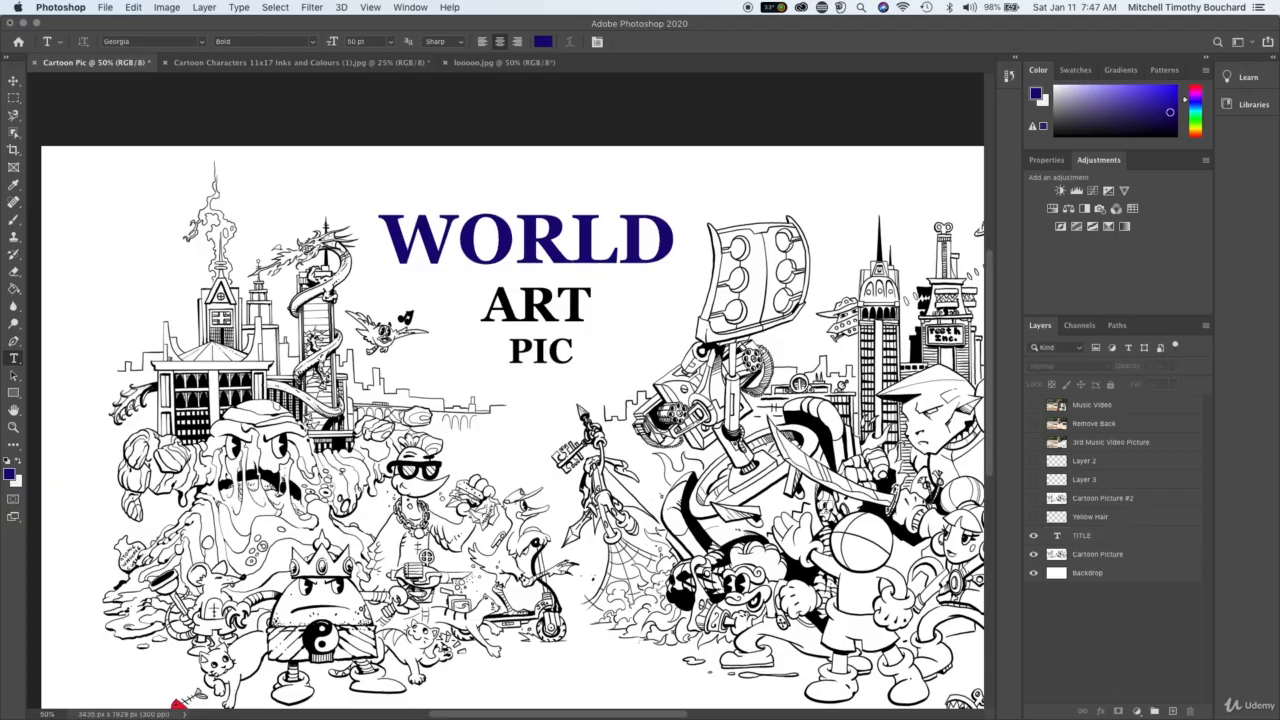
- Recolour the word ART in a slightly lighter blue than WORLD
double_click(562, 306)
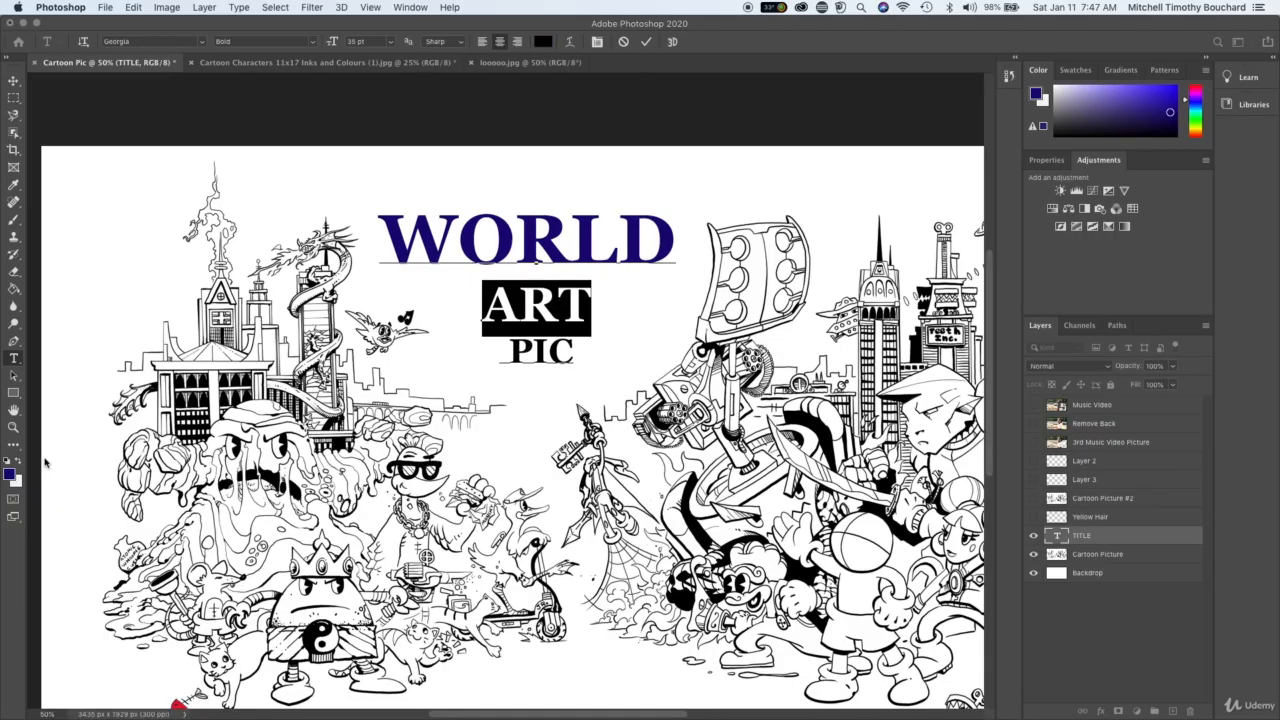
left_click(9, 474)
mouse_move(211, 259)
left_mouse_down()
mouse_move(194, 257)
mouse_move(208, 277)
mouse_move(236, 262)
mouse_move(222, 256)
left_mouse_up()
left_click(389, 181)
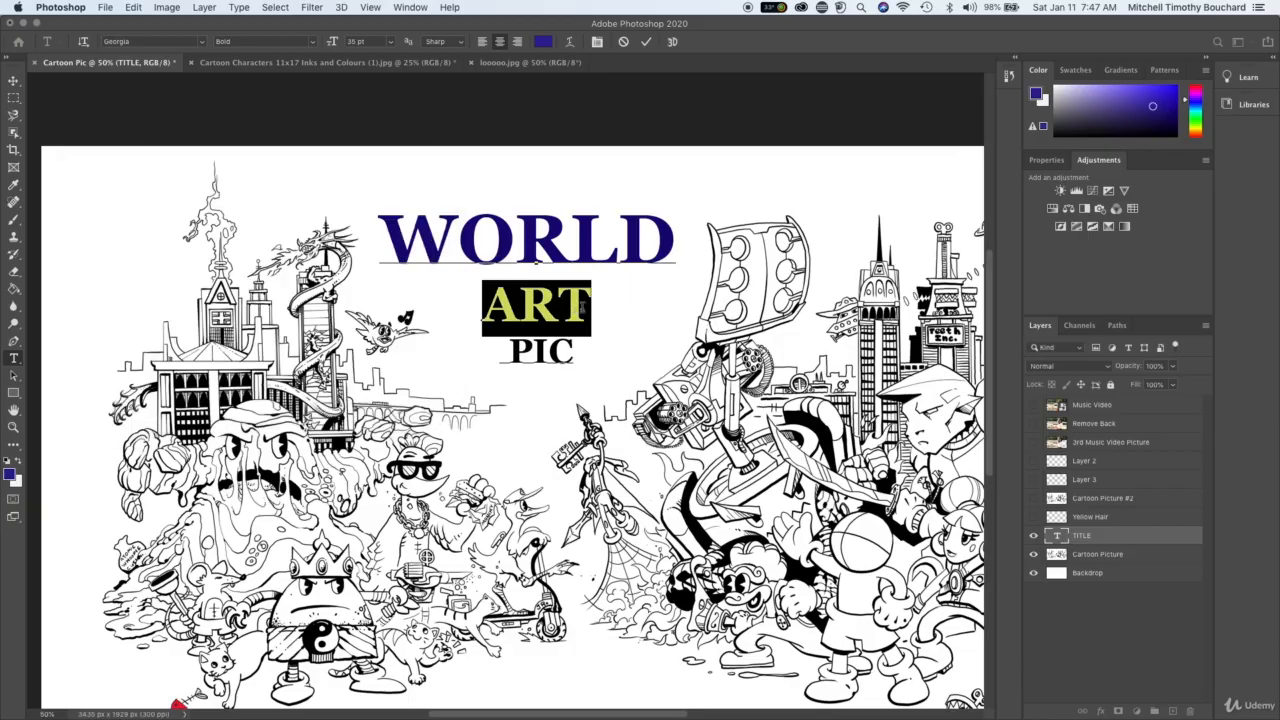
left_click(567, 307)
left_click(548, 352)
triple_click(548, 352)
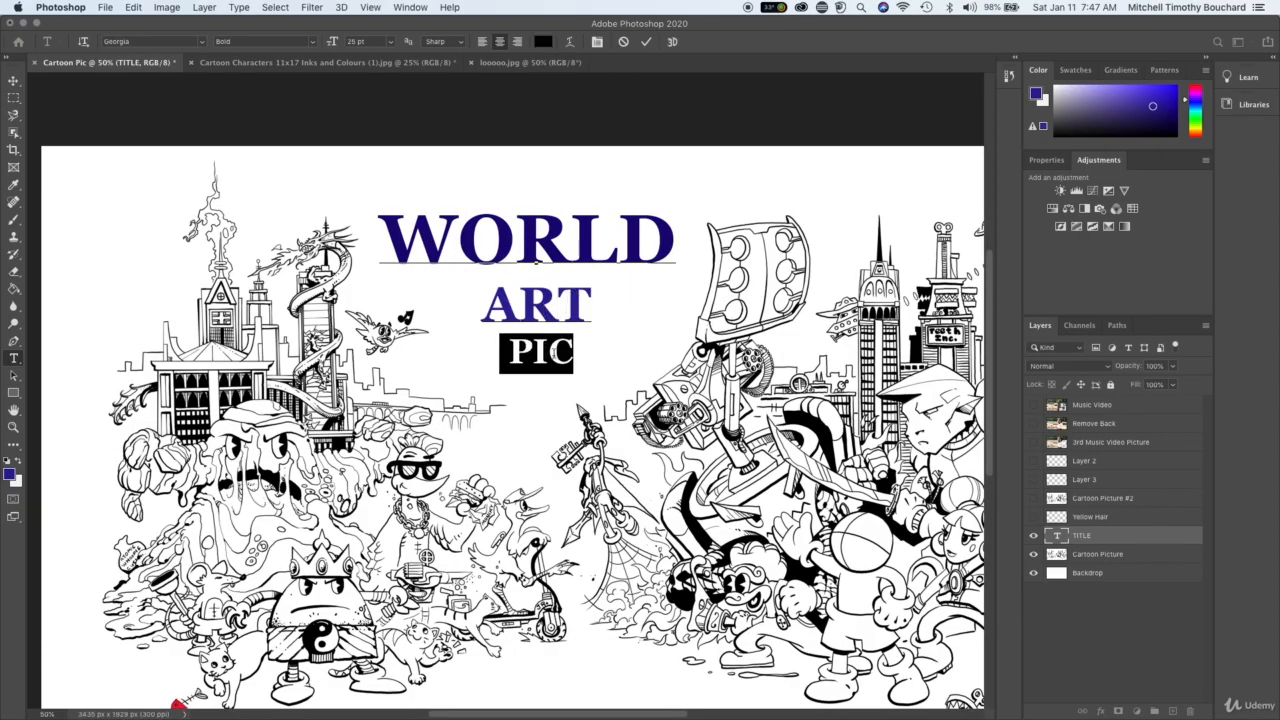
left_click(551, 352)
left_click(1114, 629)
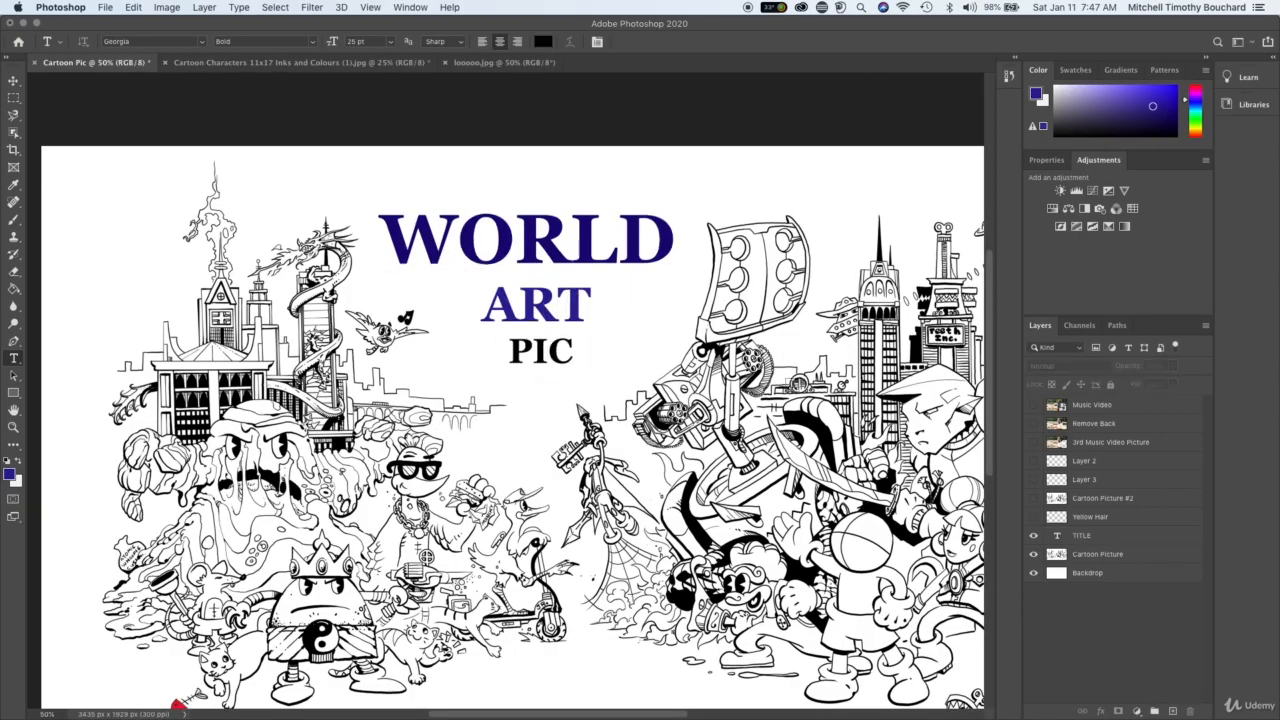
key("super+minus")
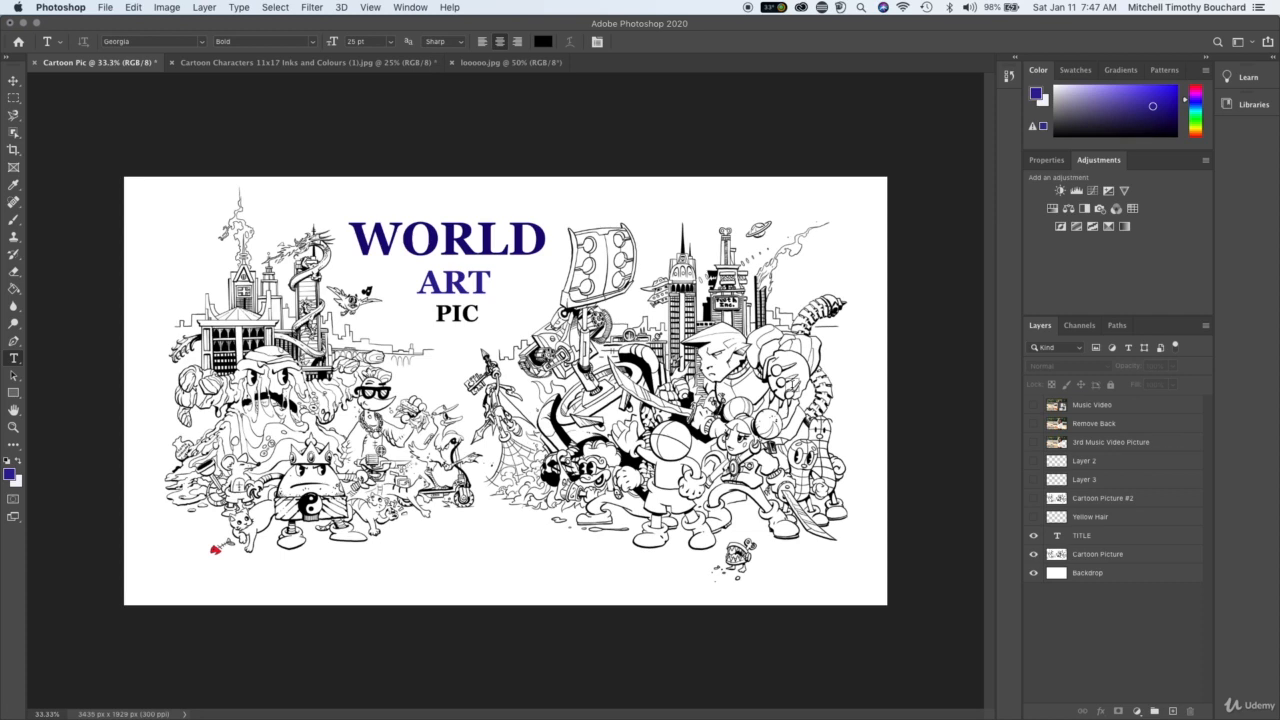
key("super+plus")
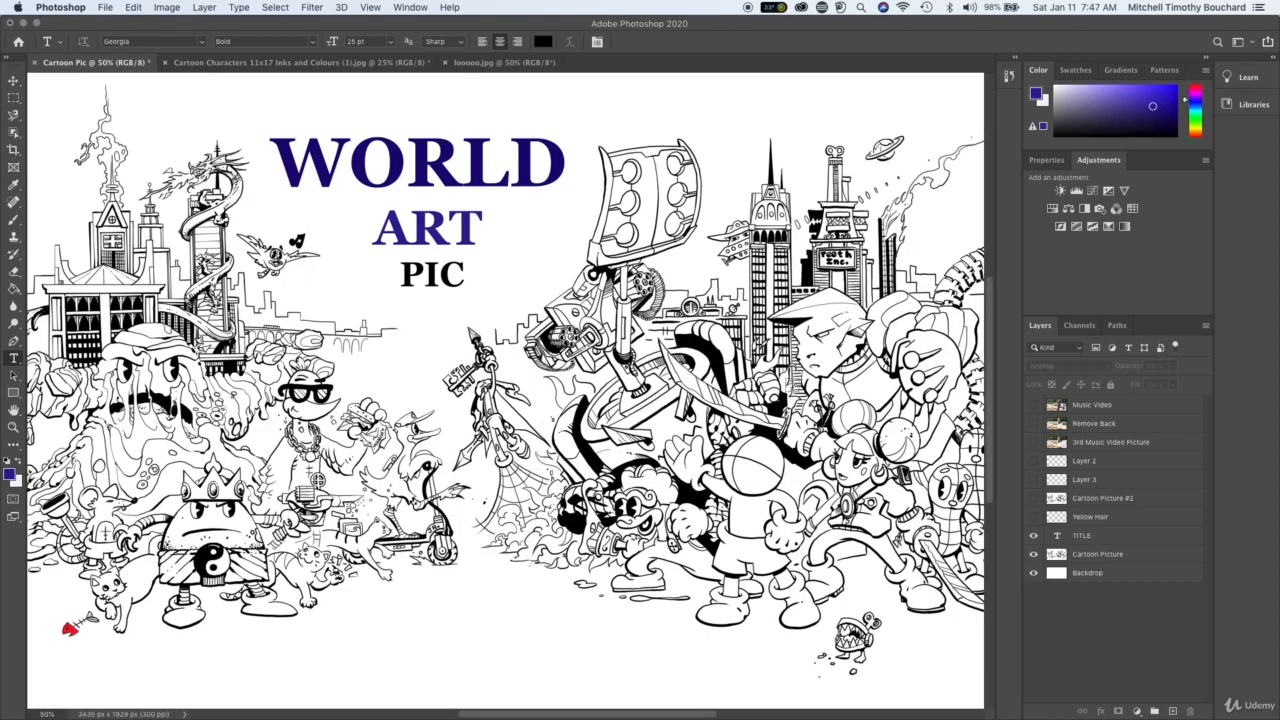
left_click_drag(646, 328, 774, 360)
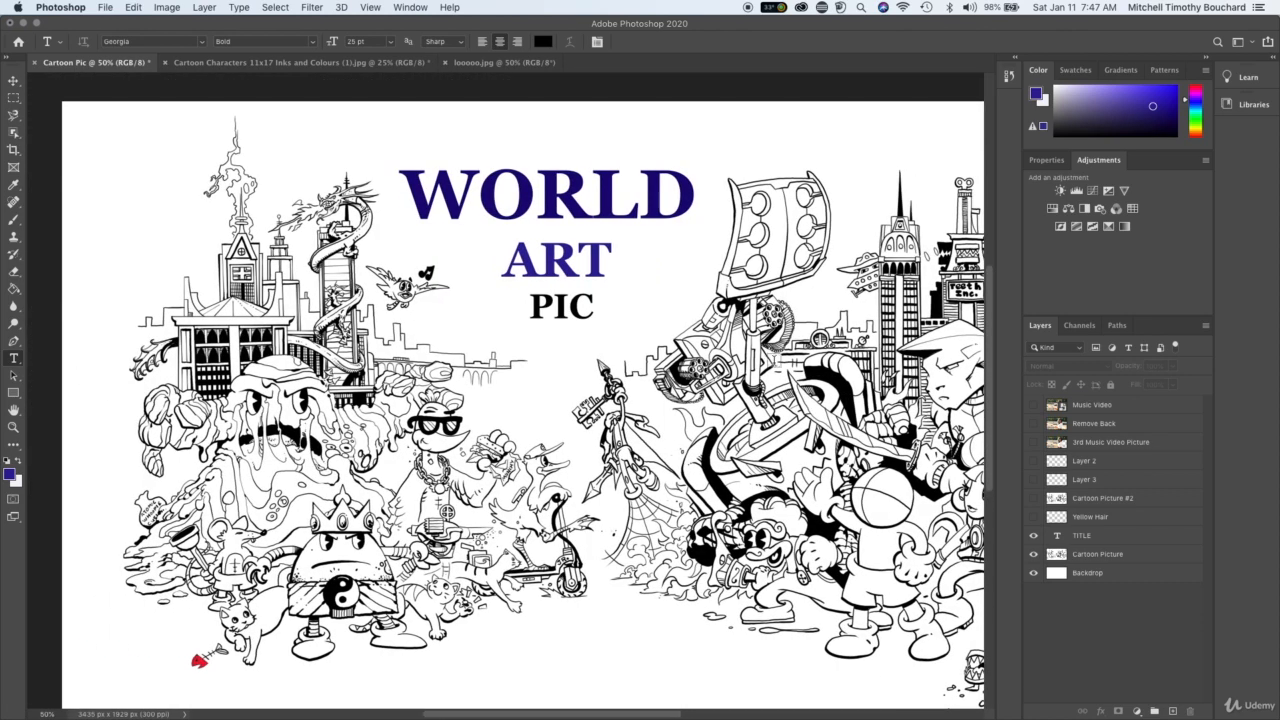
- Remove the line break before ART and reinsert it so the word sits on its own line
left_click(513, 258)
key("BackSpace")
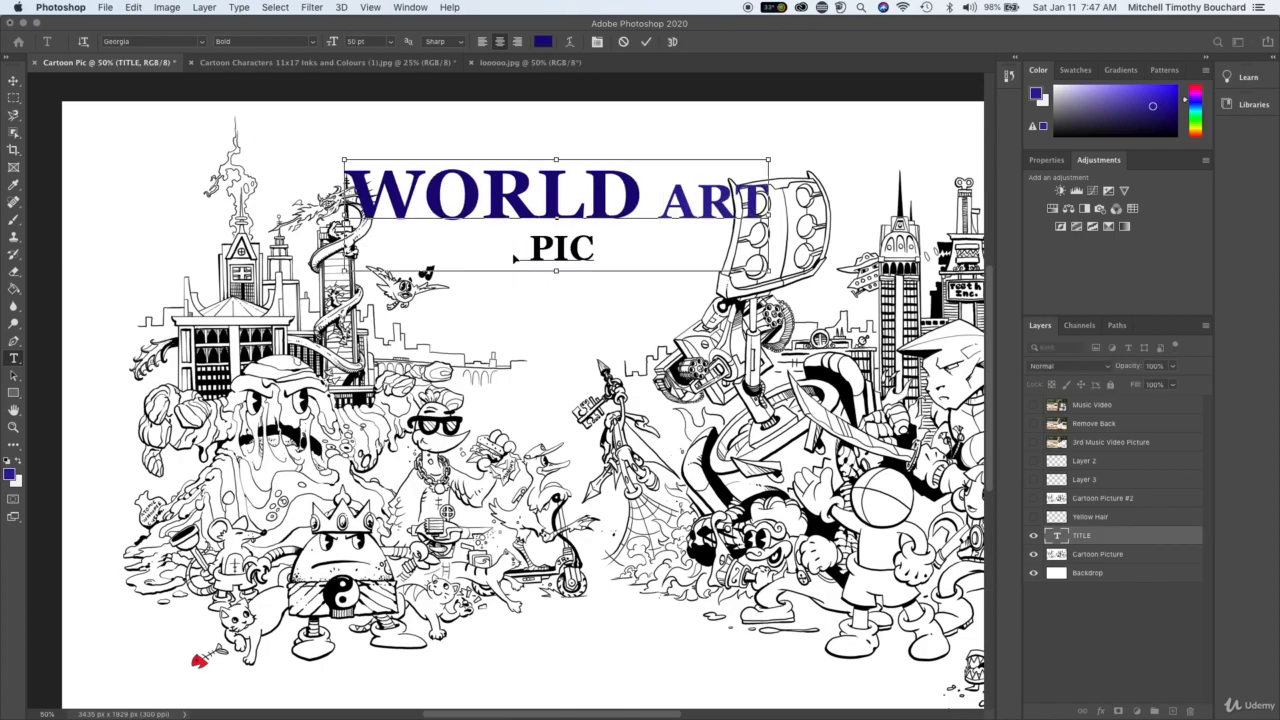
key("Return")
left_click(1098, 636)
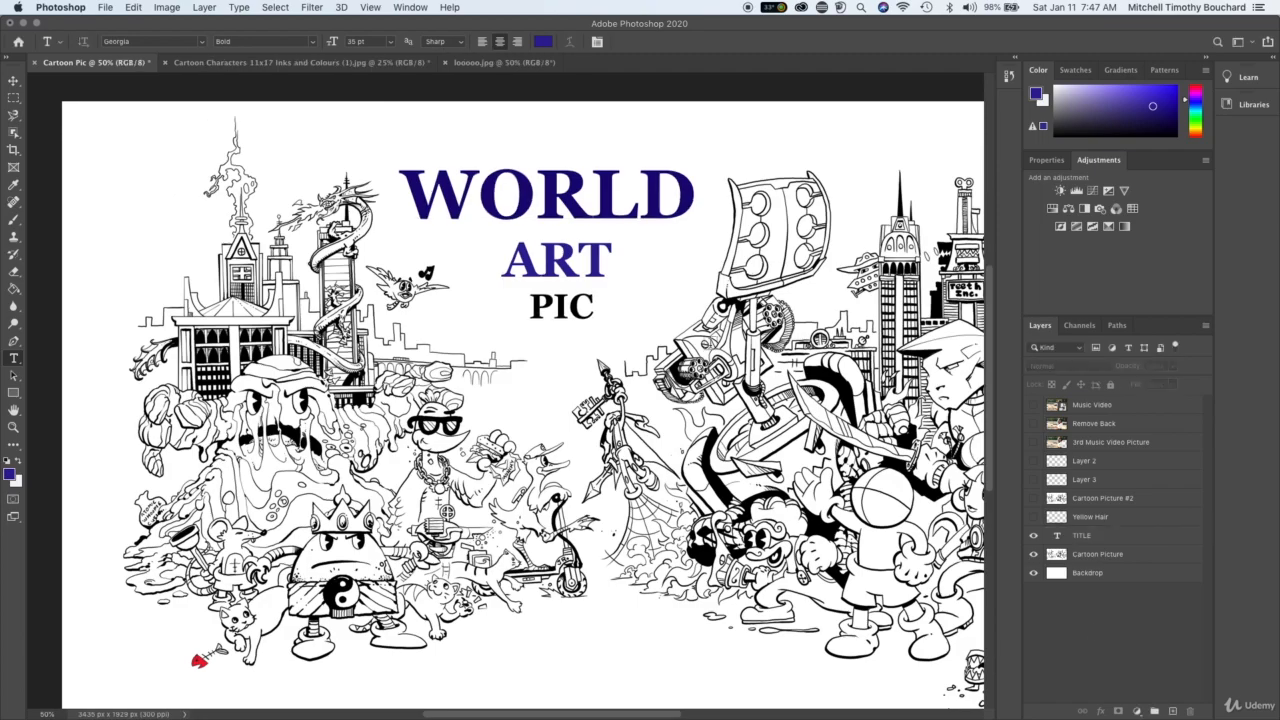
key("super+minus")
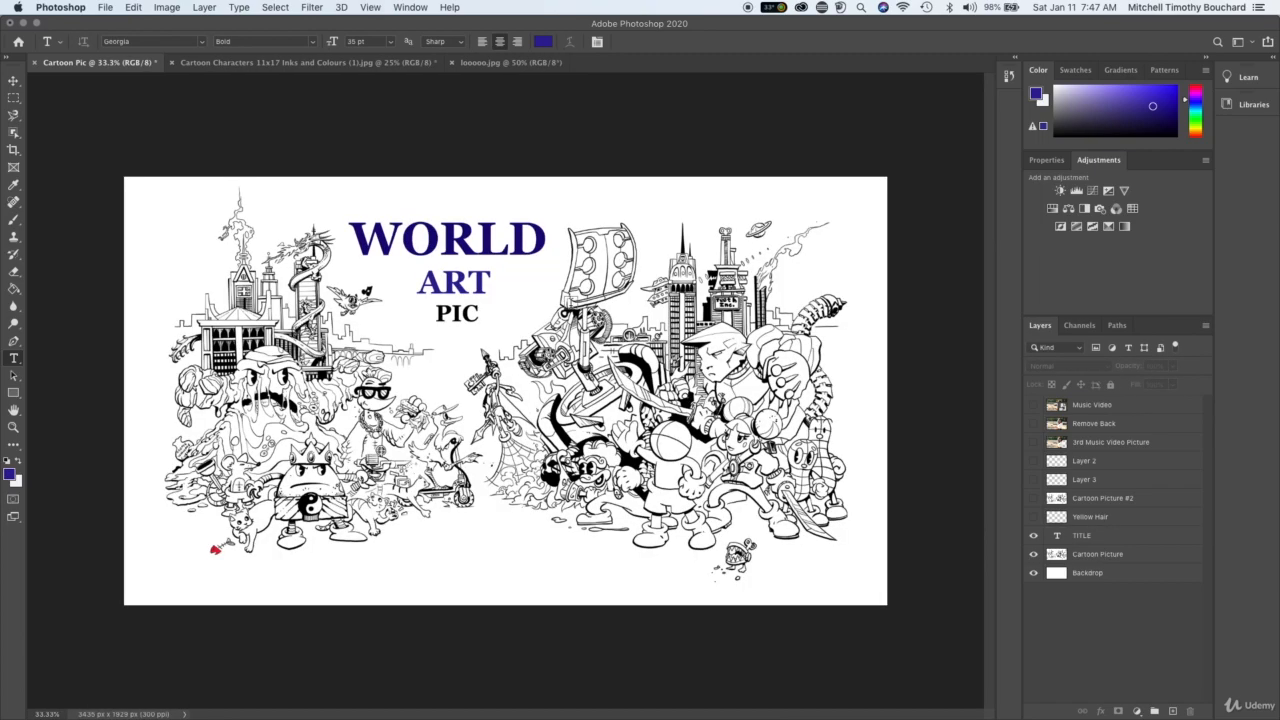
- Duplicate the TITLE text layer and name the copy with the person's first name and last initial
key("super+equal")
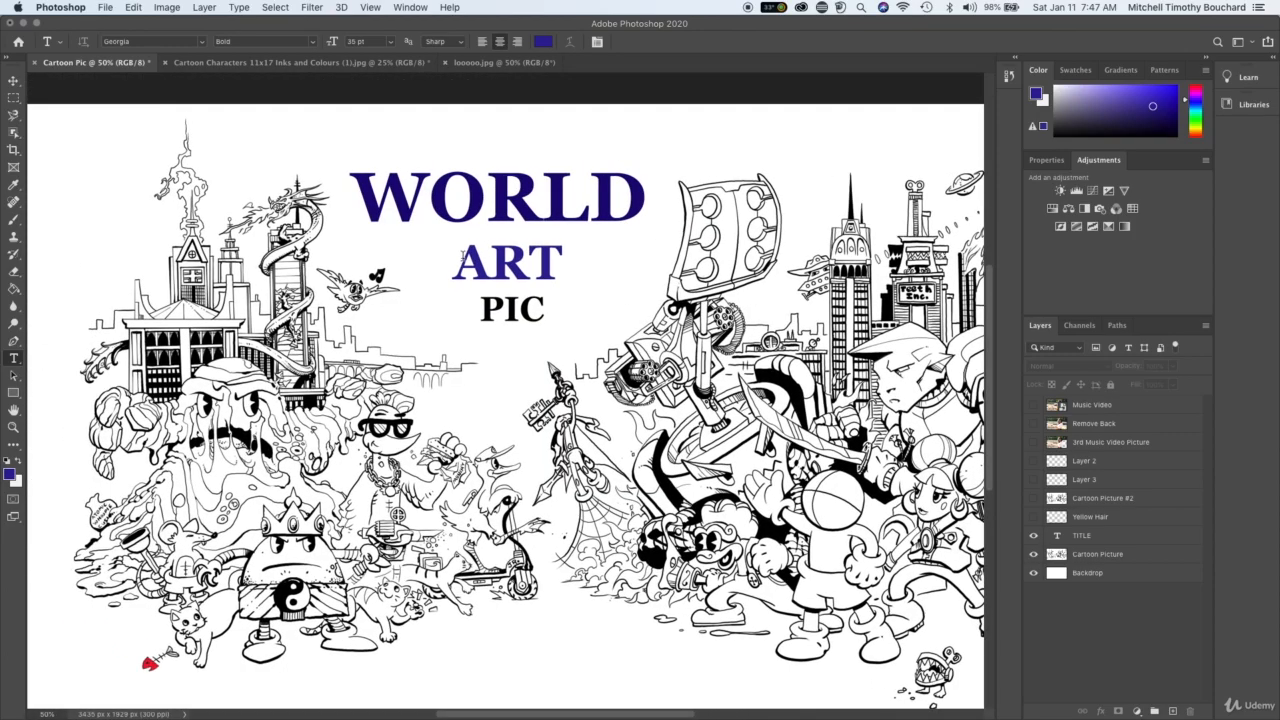
scroll(461, 256, "down", 2)
left_click(1128, 535)
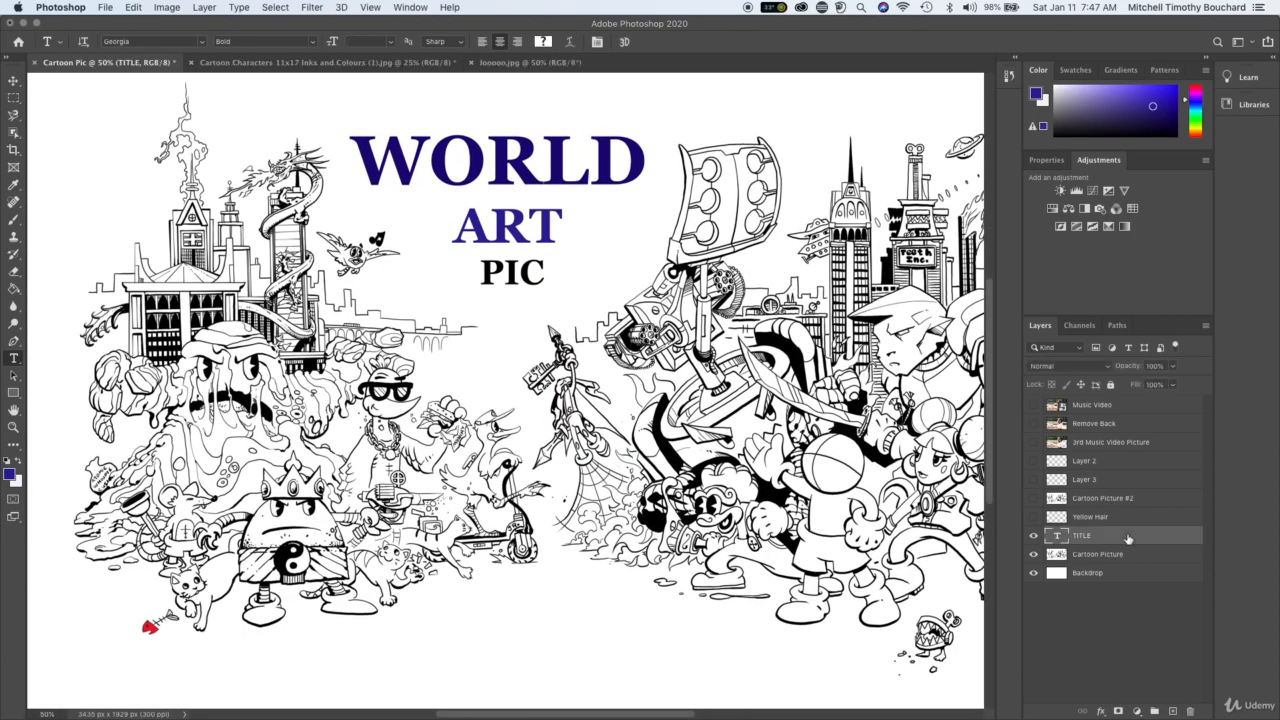
right_click(1128, 535)
left_click(1000, 155)
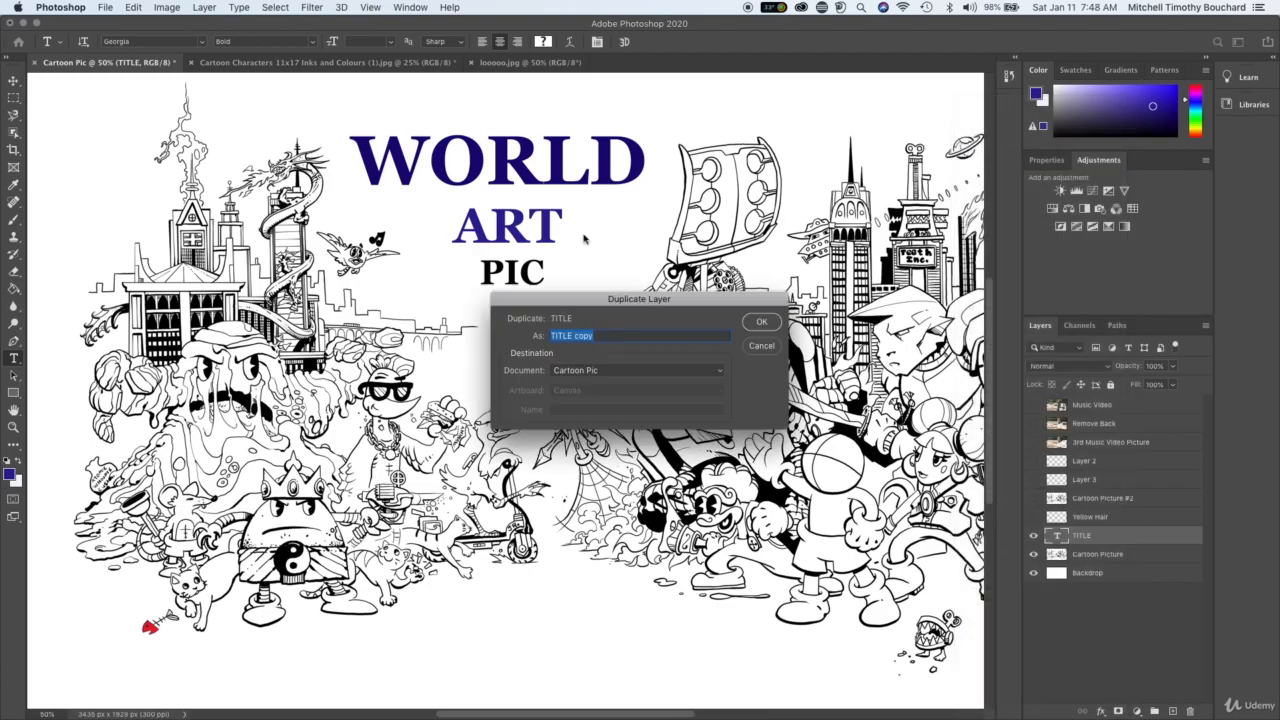
type("Mitch")
key("Return")
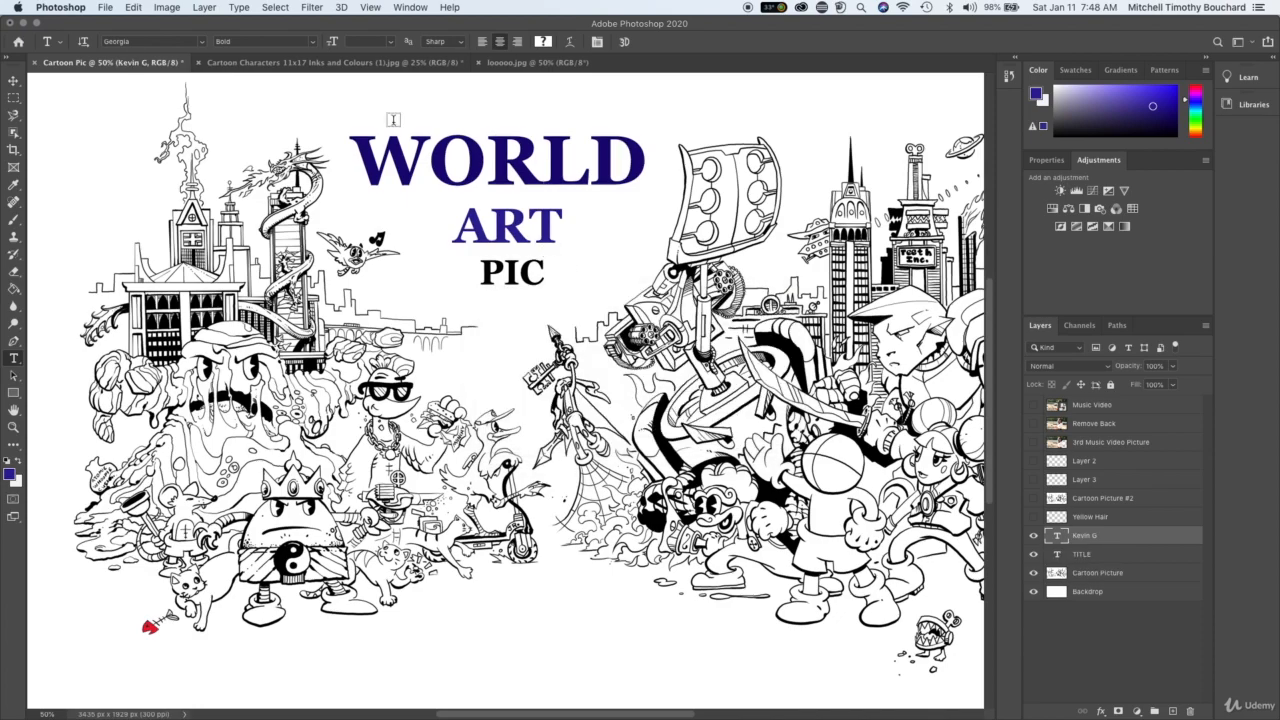
- Move the duplicated title text down to the lower middle of the cartoon, leaving the Cartoon Picture layer in place
left_click(13, 80)
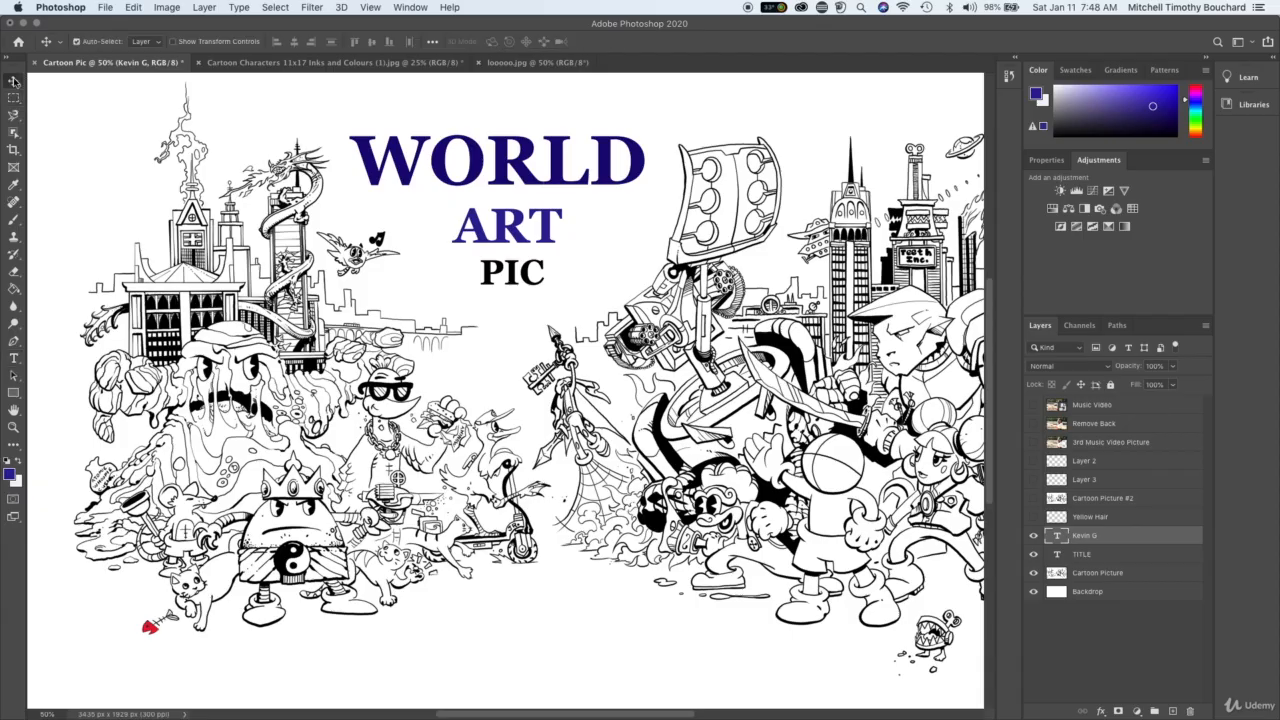
left_click_drag(566, 127, 572, 412)
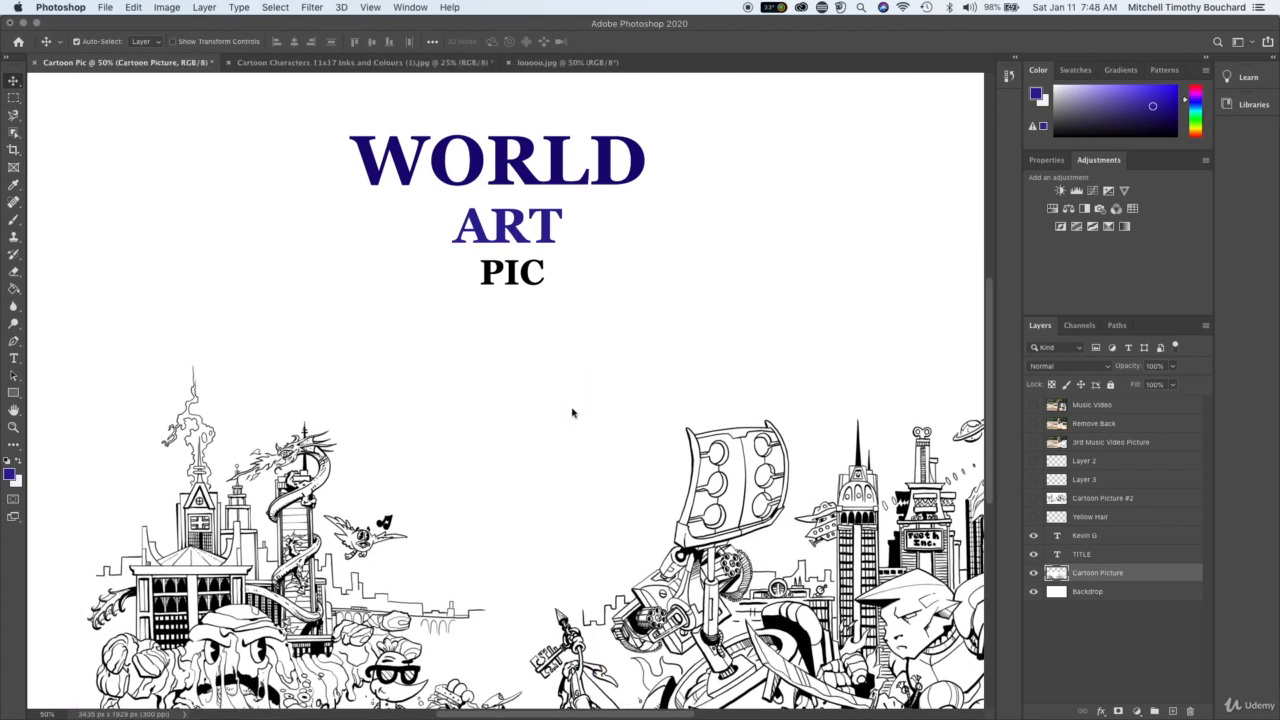
key("super+z")
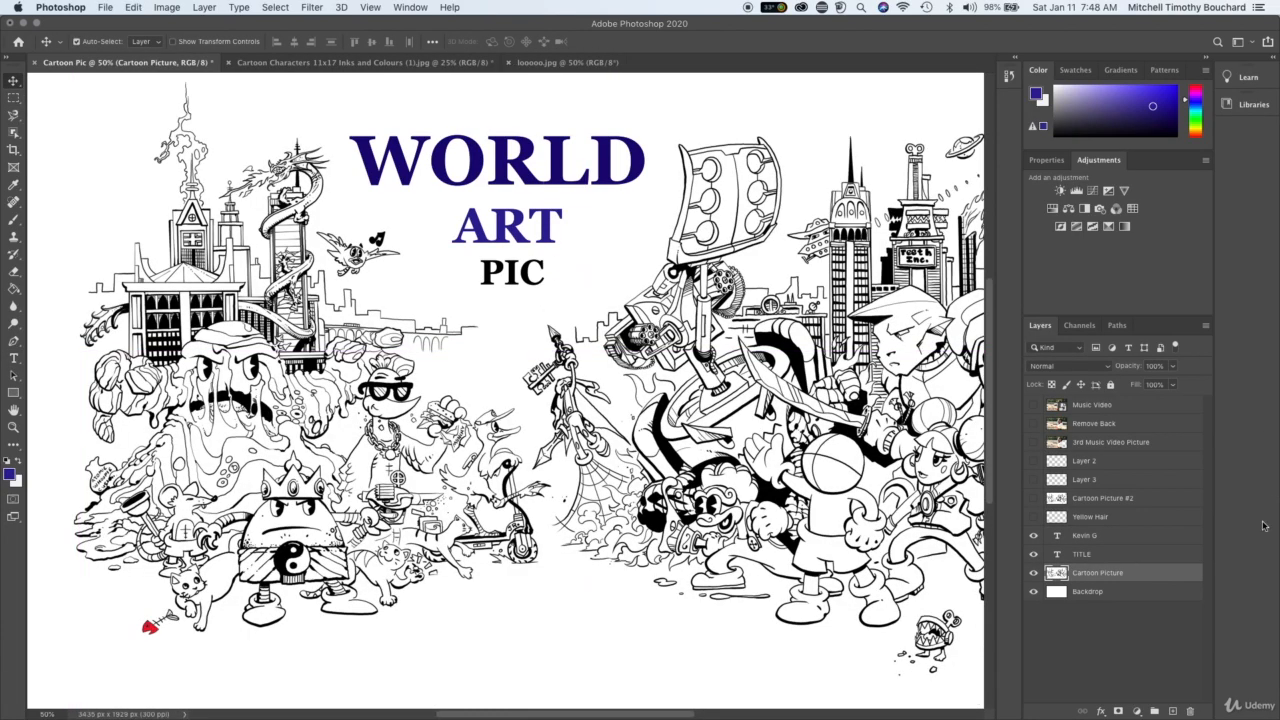
left_click(1130, 537)
left_click_drag(610, 179, 636, 546)
scroll(636, 546, "down", 5)
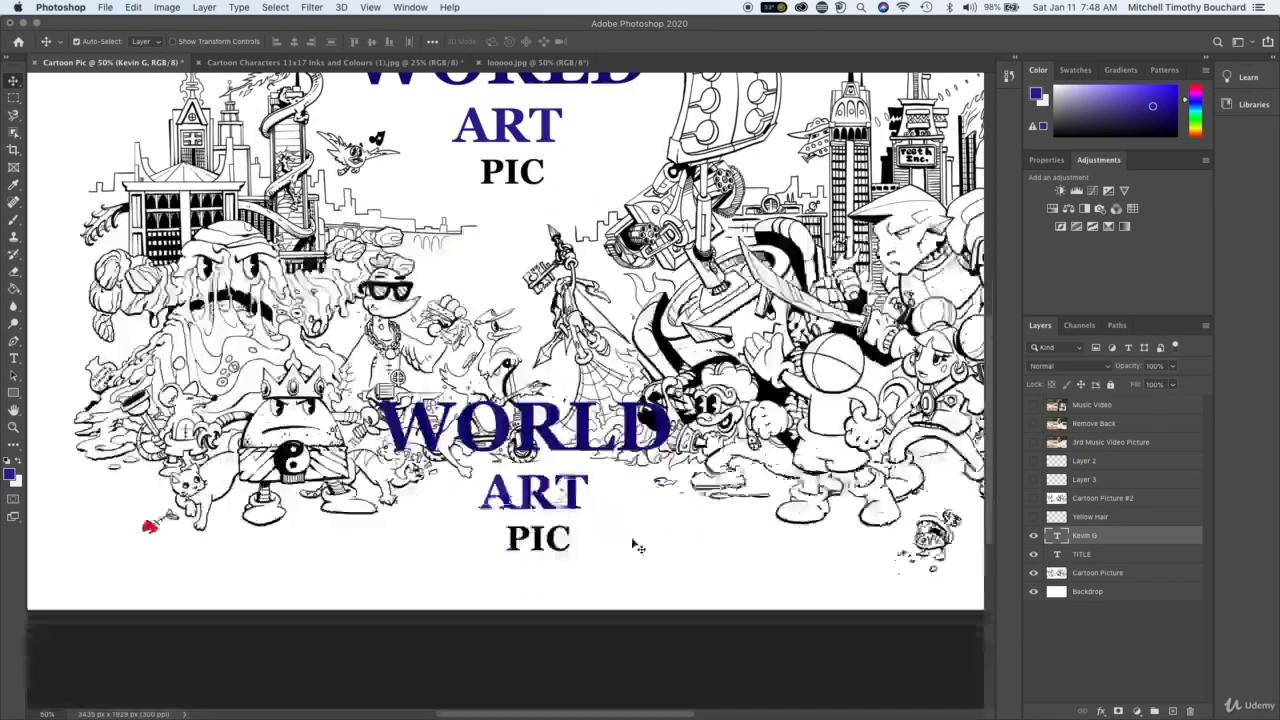
- Replace the duplicated text with the person's first name and initial in capitals, and move it below the characters
key("t")
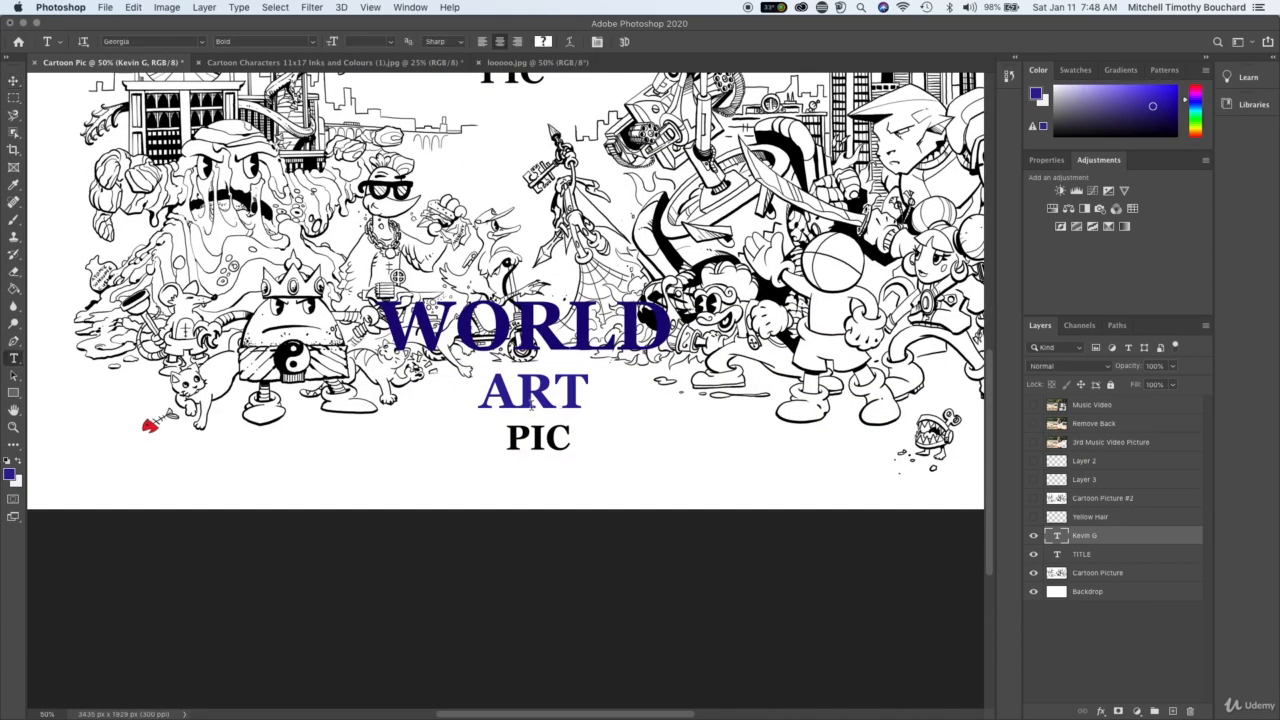
left_click(571, 440)
key("ctrl+a")
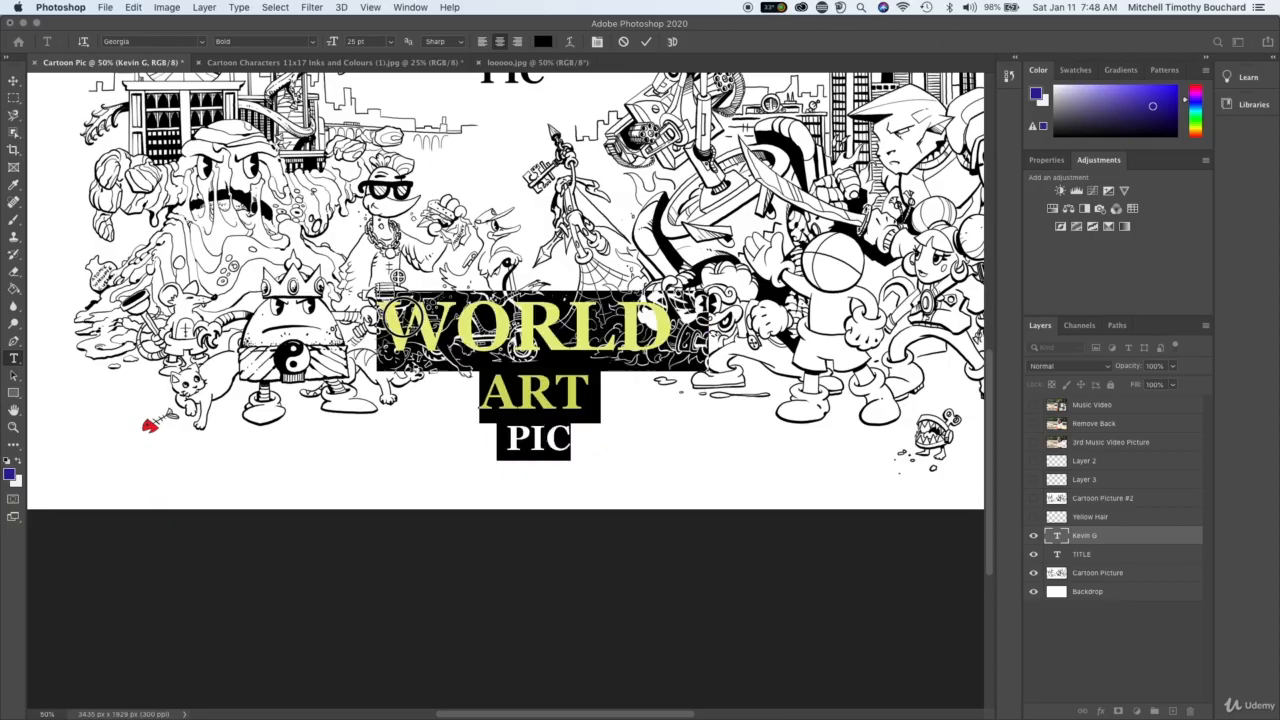
type("KEVIN")
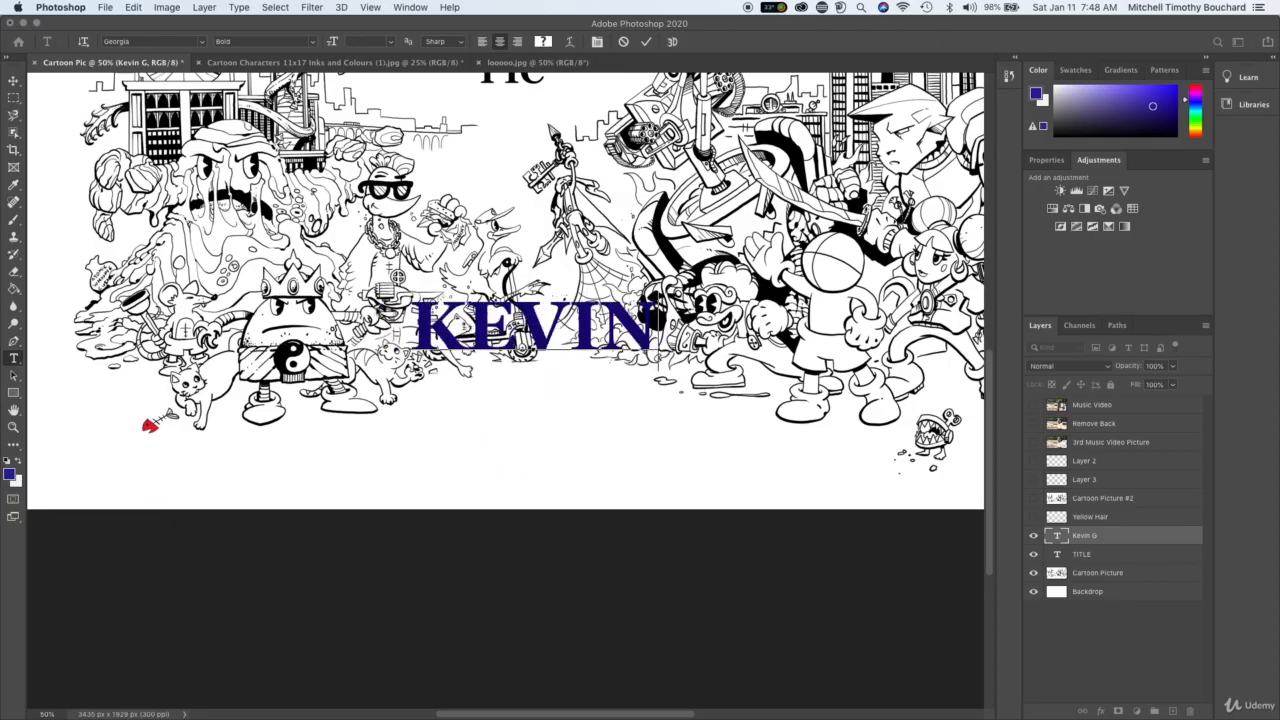
type(" G.")
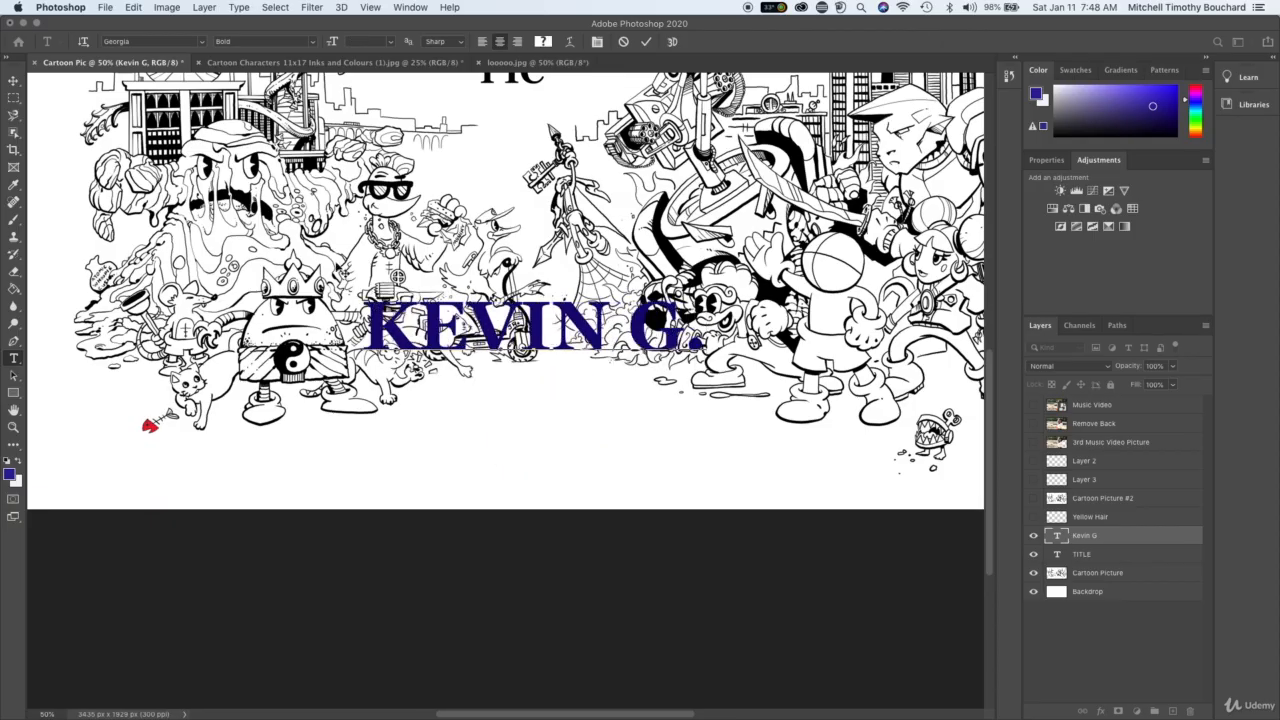
left_click_drag(491, 394, 446, 388)
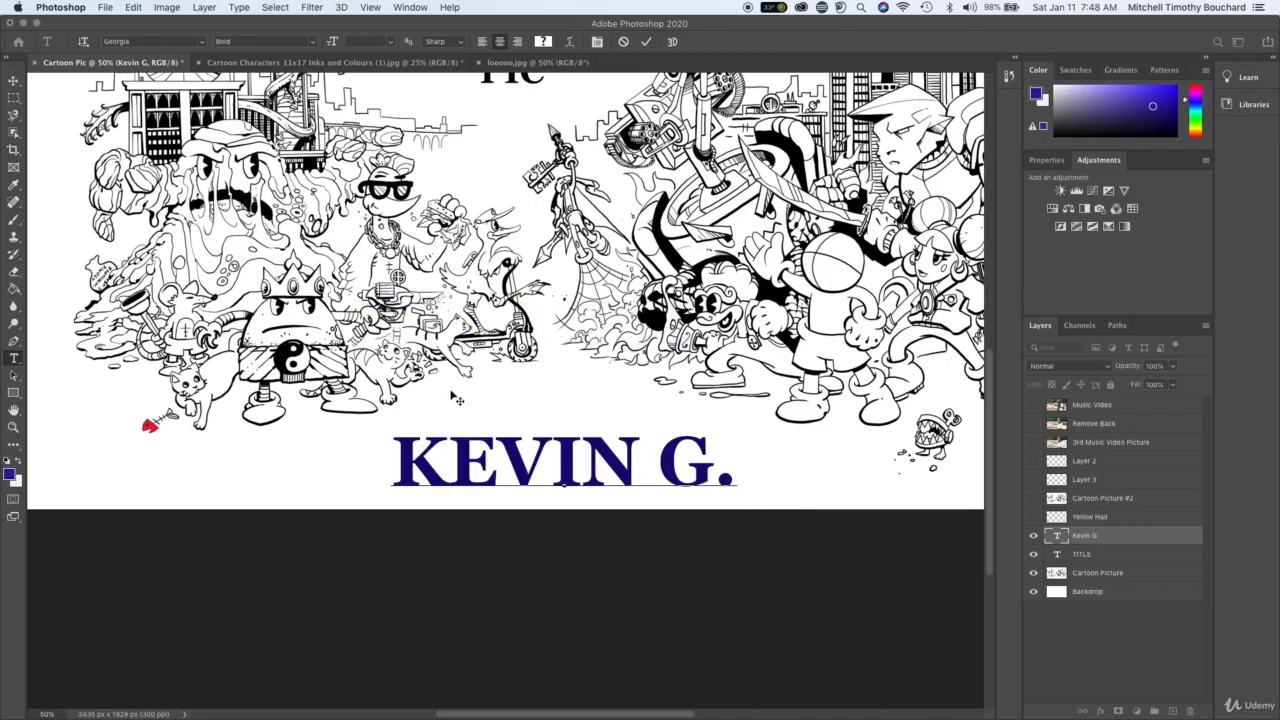
- Set the name text to 38 pt and position it in the white strip beneath the characters
left_click(543, 442)
triple_click(550, 450)
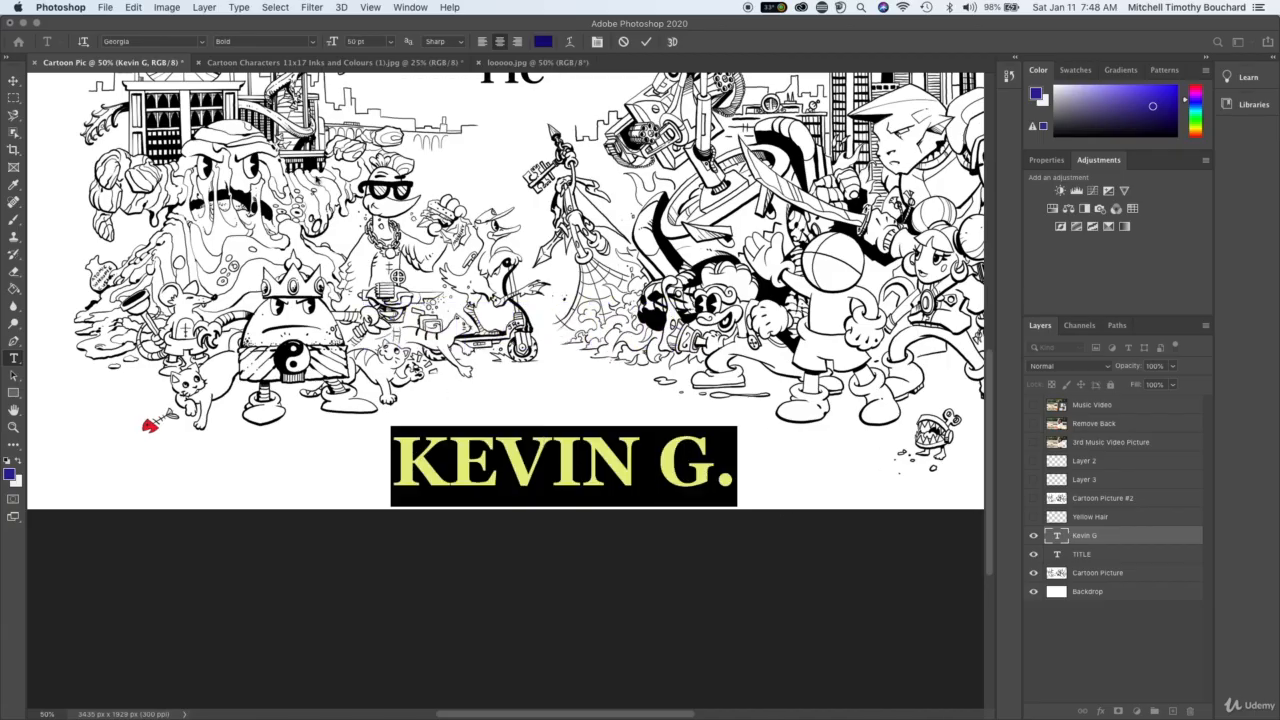
left_click_drag(333, 41, 329, 44)
left_click(577, 462)
left_click_drag(572, 408, 573, 391)
key("super+minus")
key("super+minus")
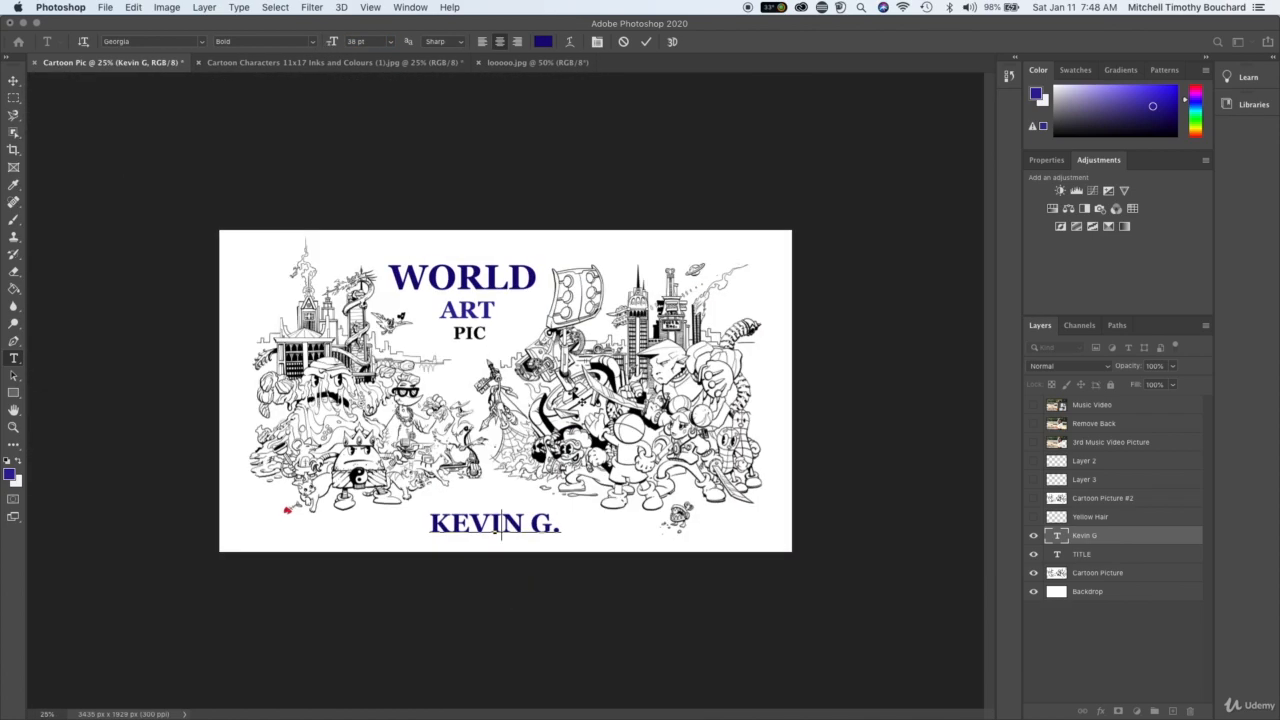
left_click(1075, 665)
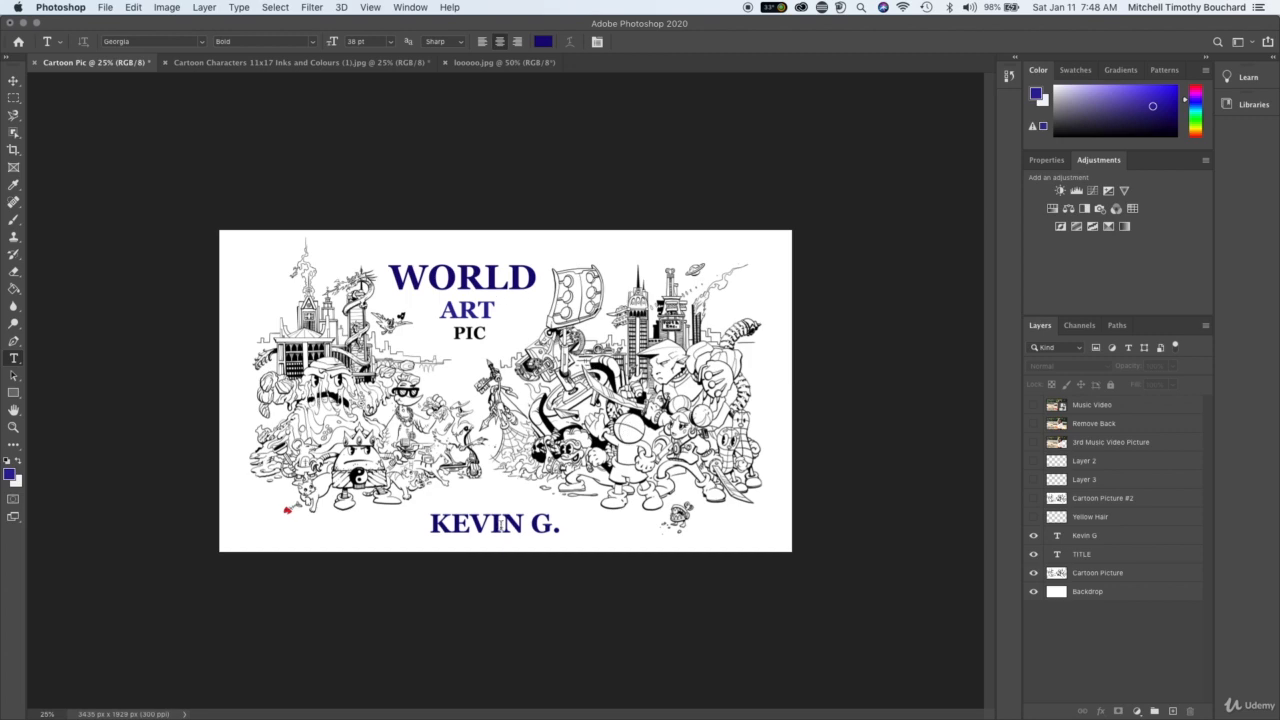
- Centre the name text horizontally in the white strip beneath the cartoon characters
left_click(13, 80)
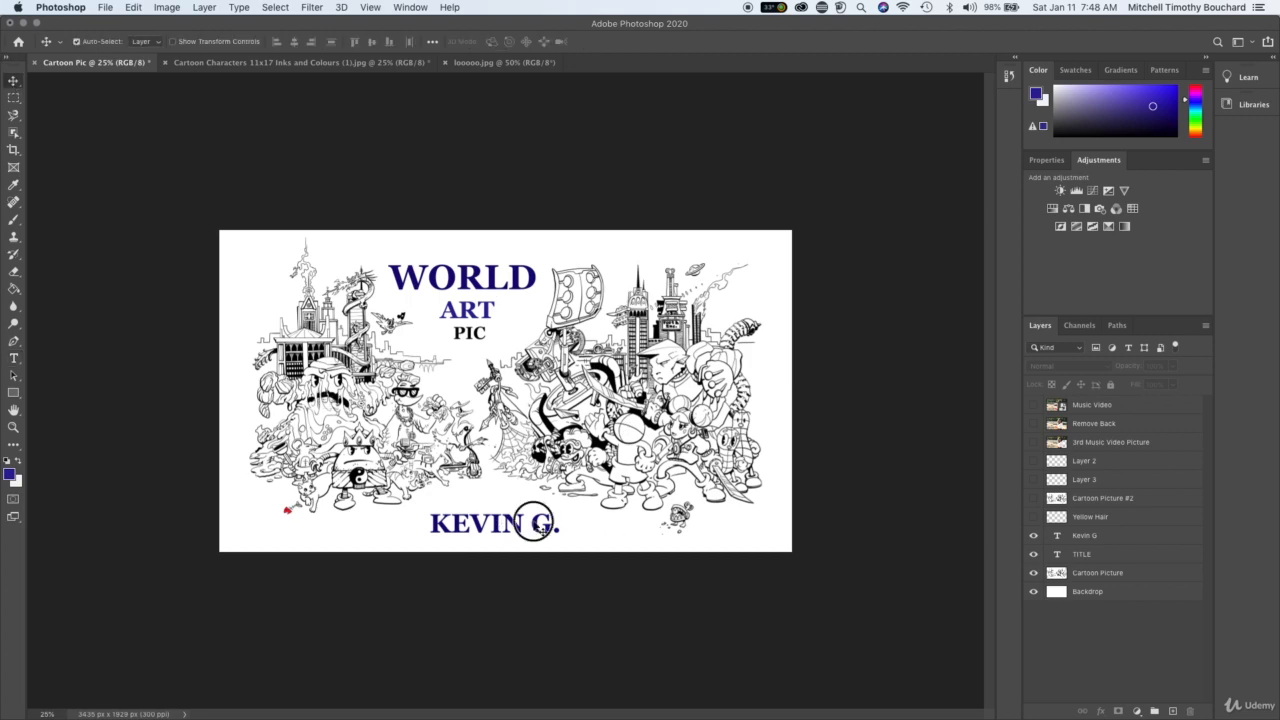
left_click_drag(535, 522, 565, 524)
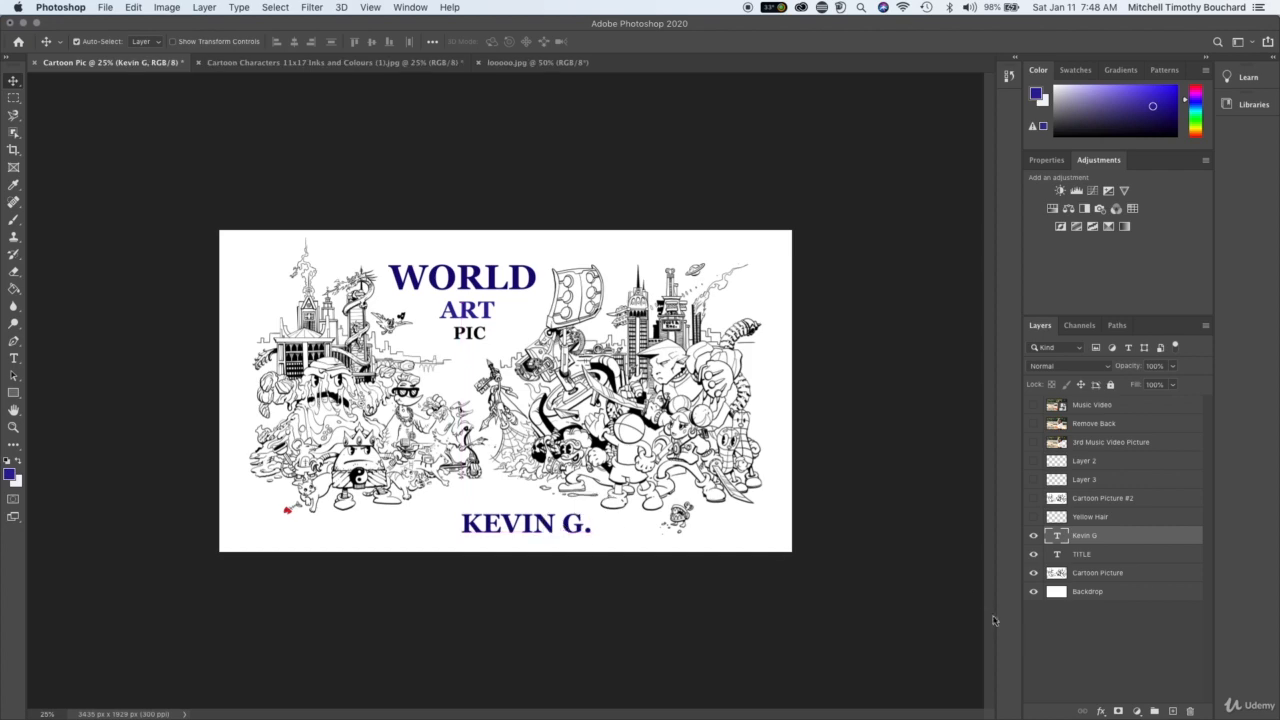
left_click(1050, 640)
key("super+equal")
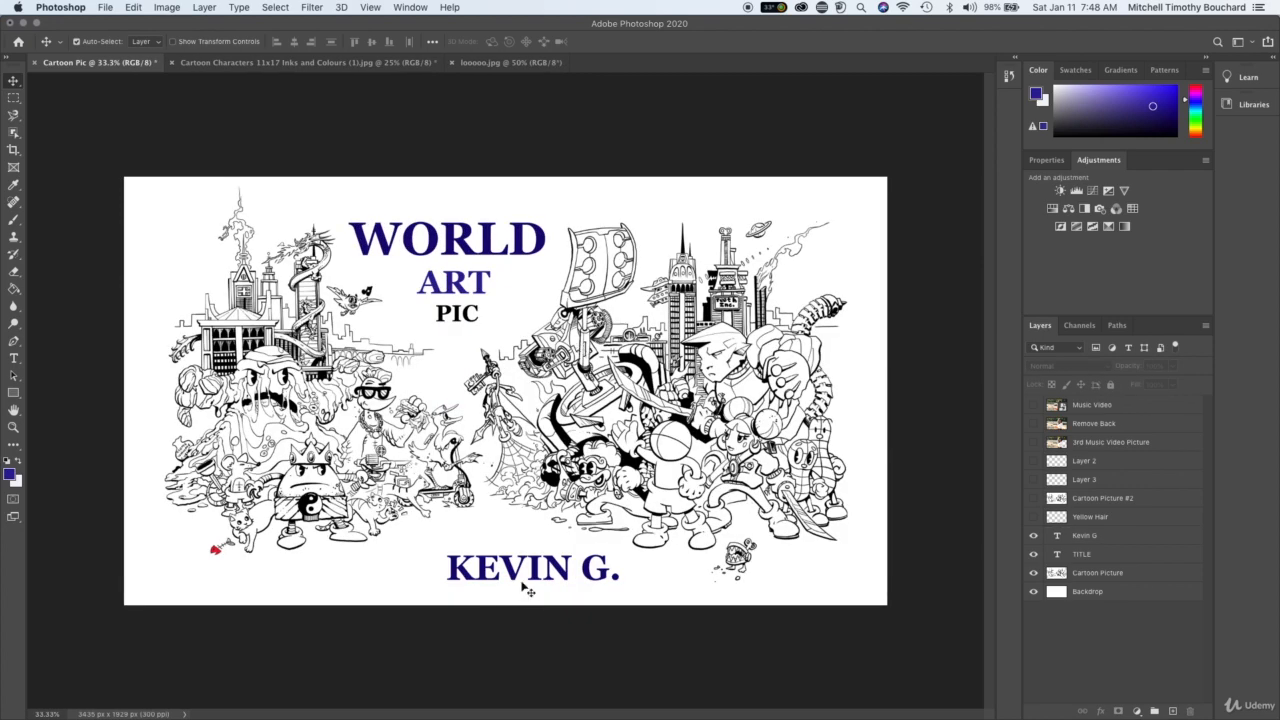
mouse_move(536, 582)
left_mouse_down()
mouse_move(468, 590)
mouse_move(581, 588)
mouse_move(546, 580)
left_mouse_up()
- Rename the TITLE text layer as World Art Pic "Title
left_click(1117, 541)
left_click(1107, 540)
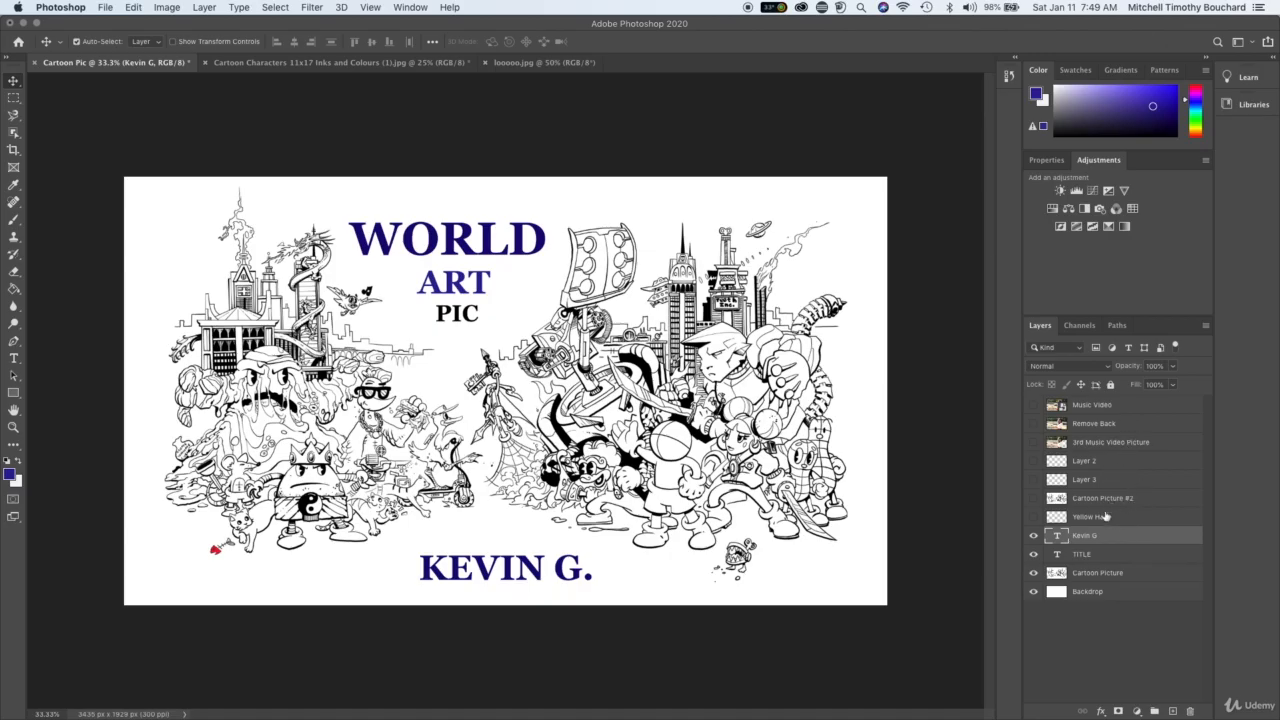
left_click(1096, 560)
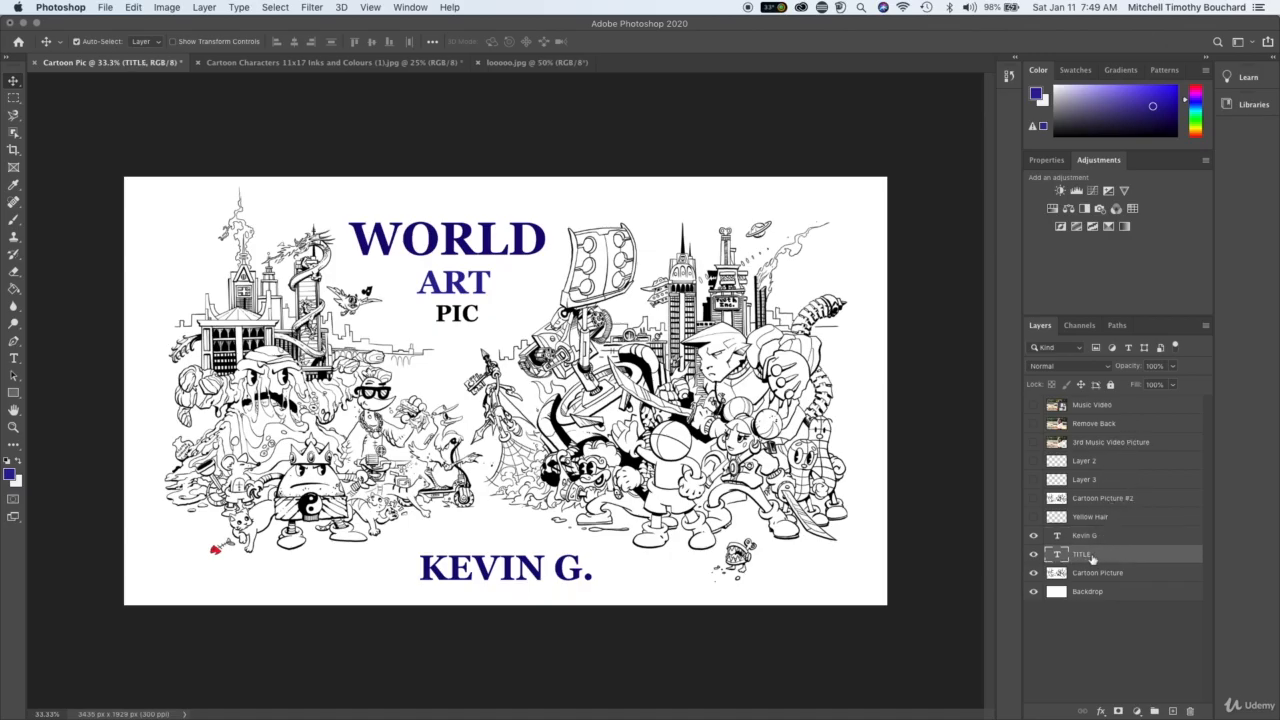
double_click(1083, 555)
key("Return")
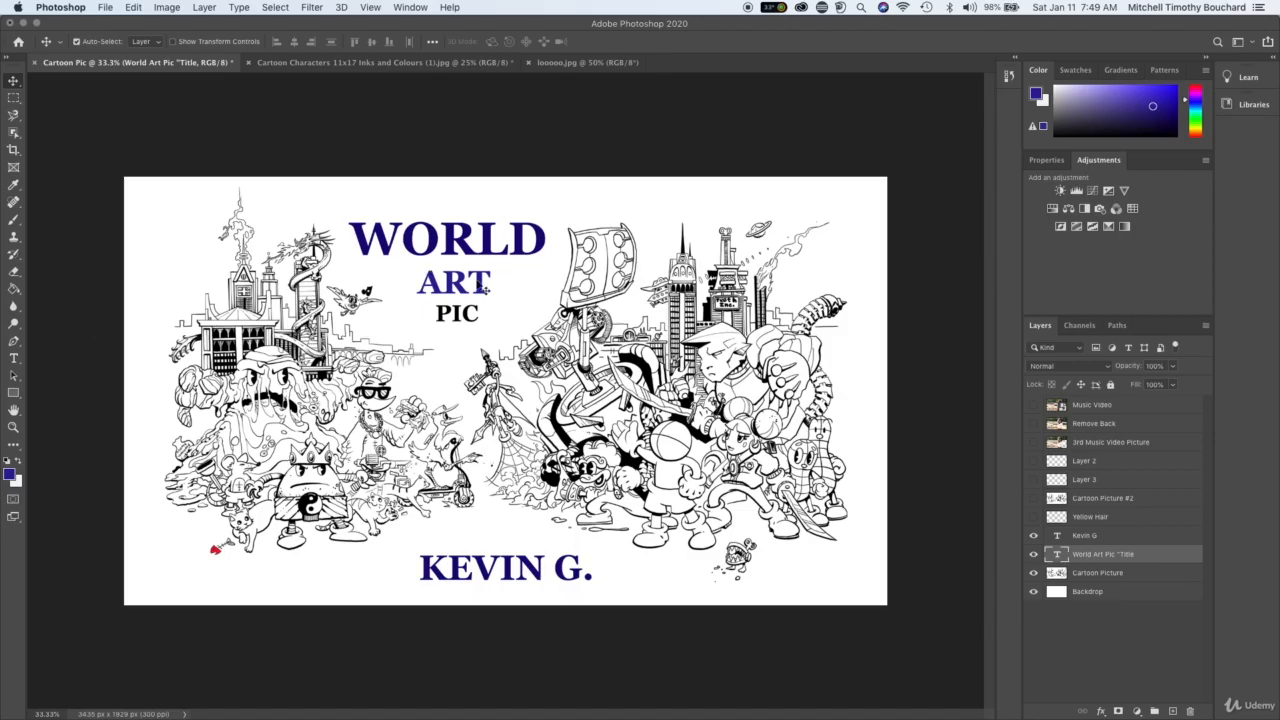
- Set the word WORLD in the title to 42 pt and nudge the whole title slightly to the right
key("t")
left_click_drag(354, 238, 550, 244)
left_click_drag(333, 41, 327, 41)
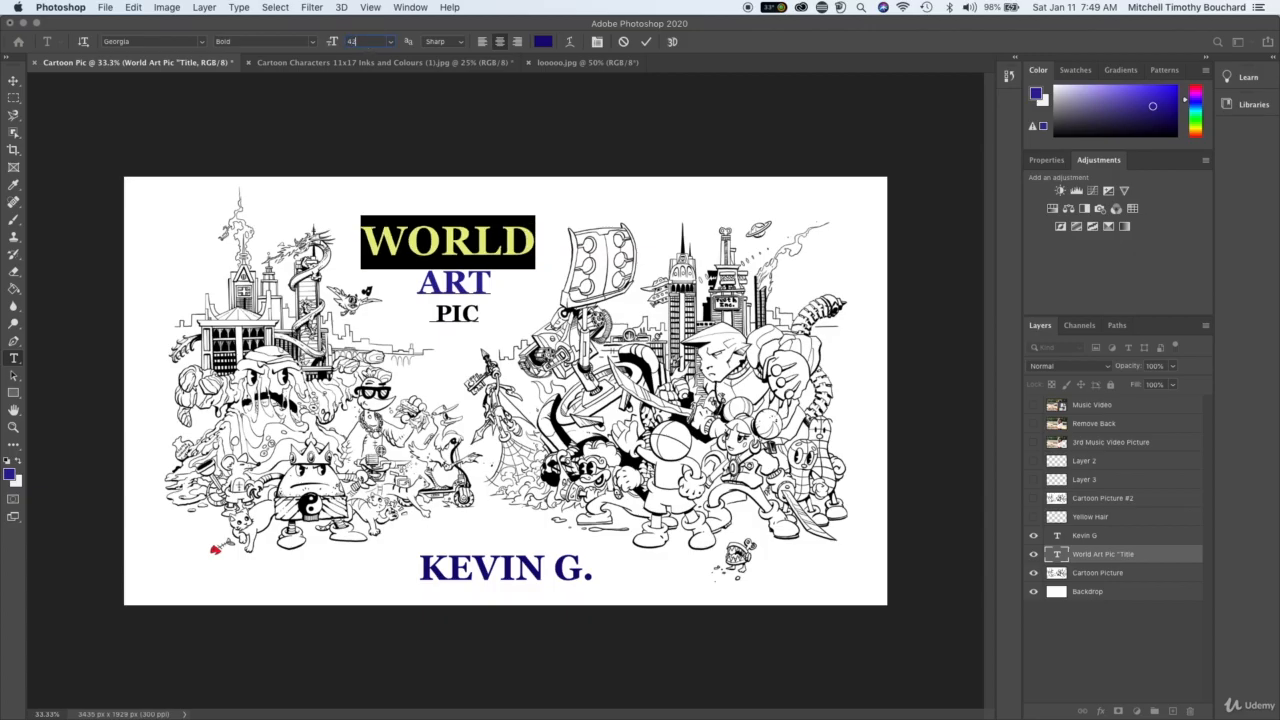
key("Return")
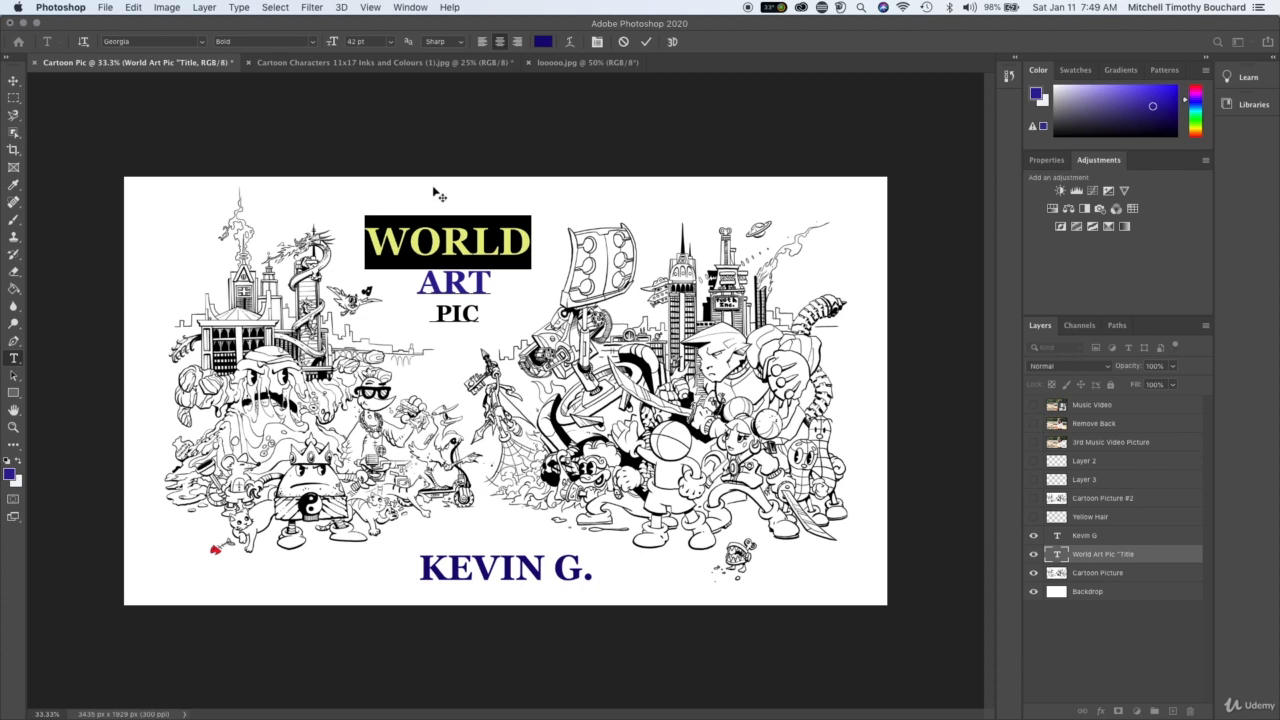
left_click(498, 226)
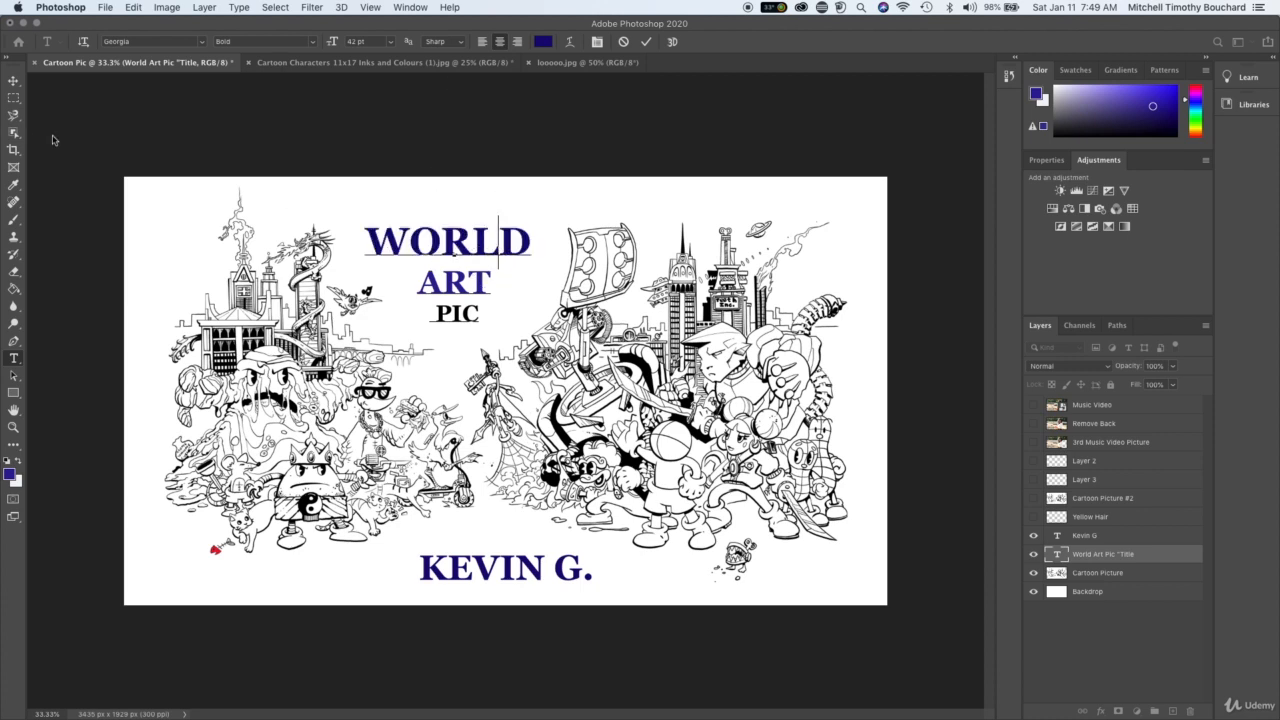
left_click(13, 80)
mouse_move(476, 261)
left_mouse_down()
mouse_move(507, 265)
mouse_move(479, 265)
left_mouse_up()
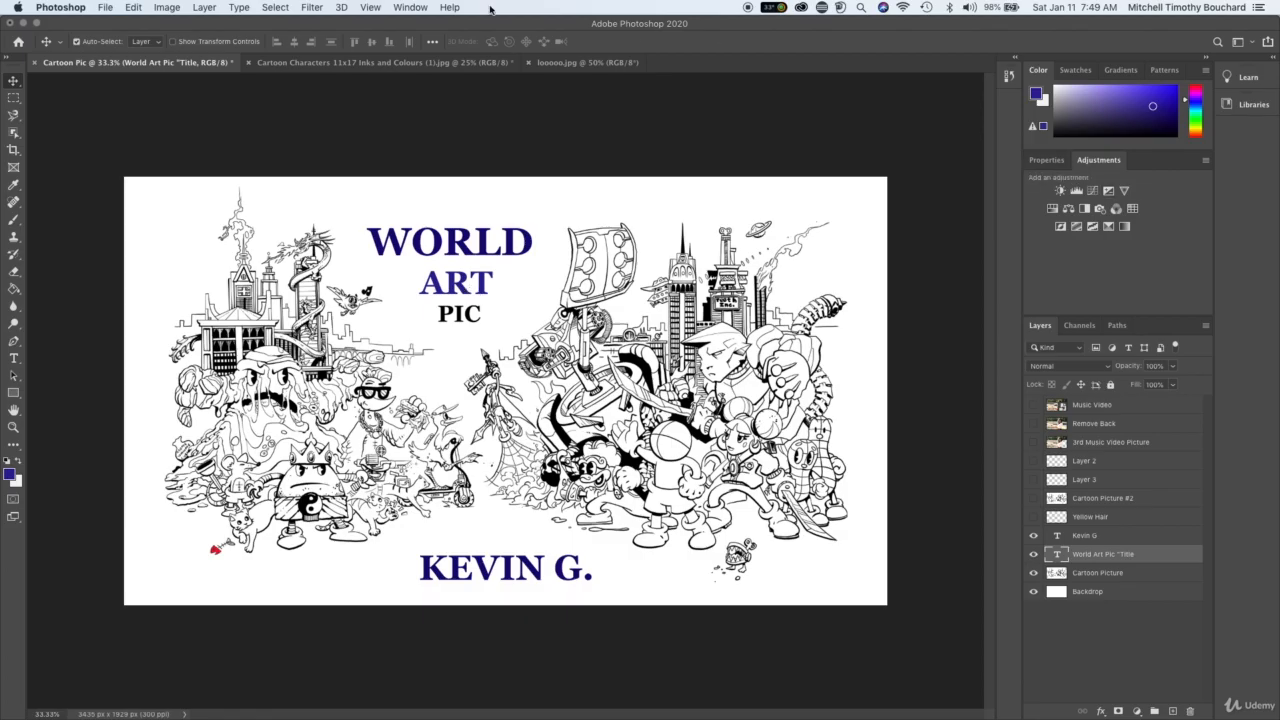
- Display the Character settings for the title text layer
left_click(407, 8)
left_click(407, 8)
left_click(406, 7)
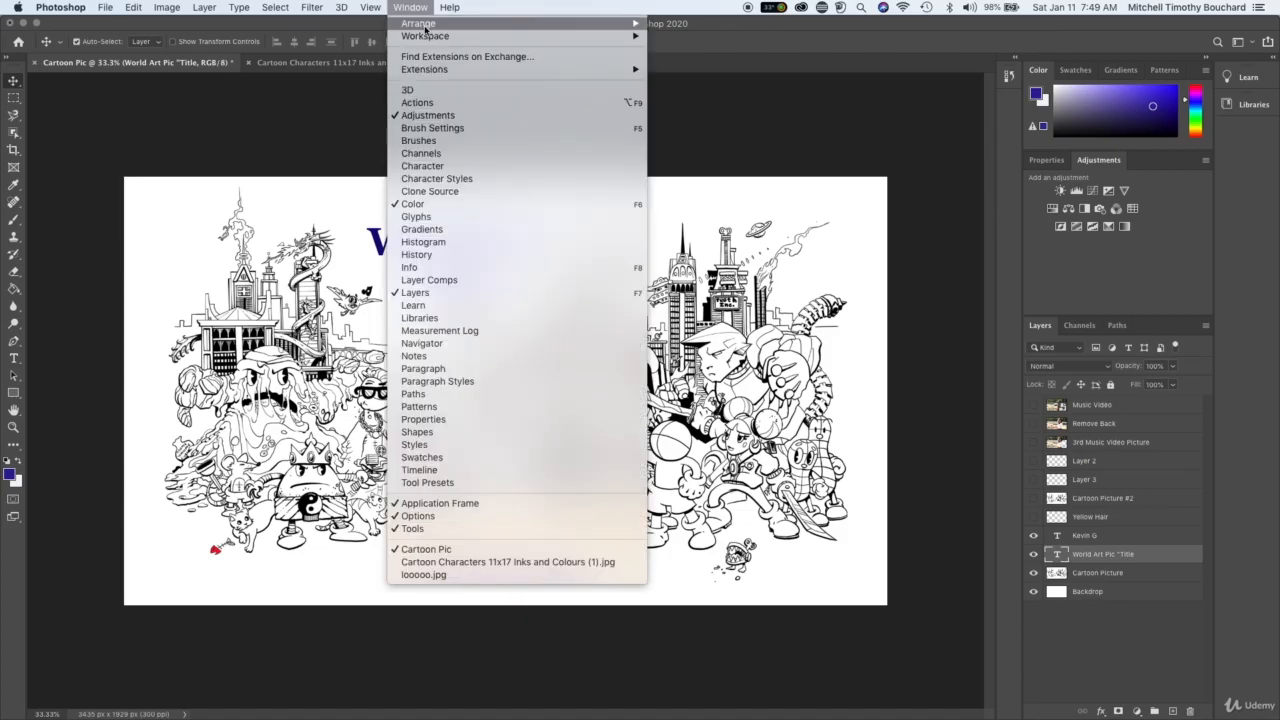
left_click(521, 170)
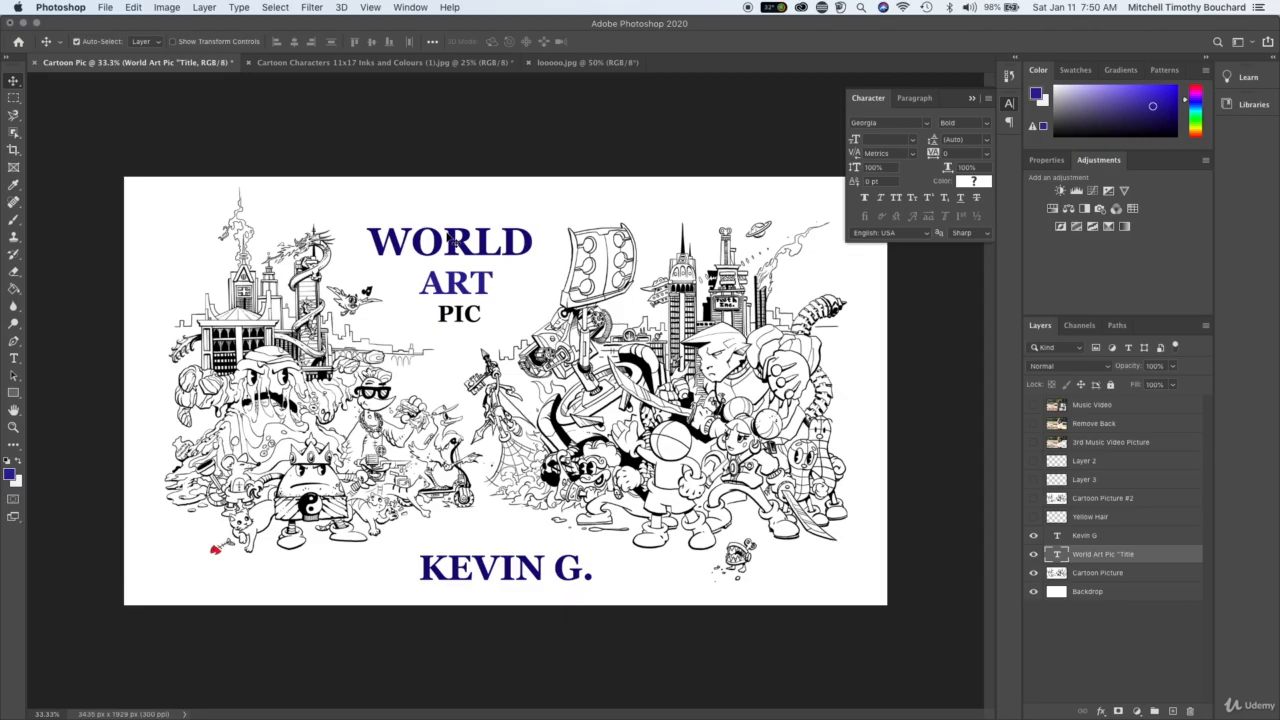
- Set the tracking of the word WORLD to 80 and its vertical scale to 134%
key("t")
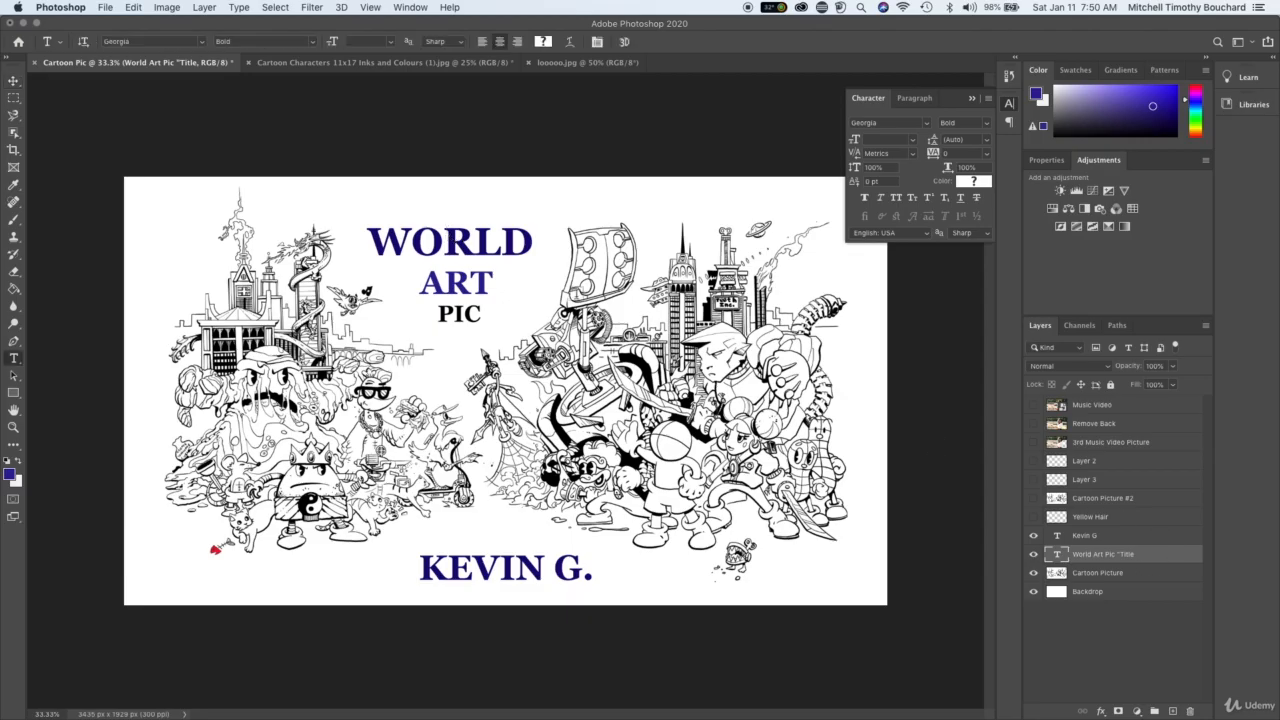
double_click(478, 243)
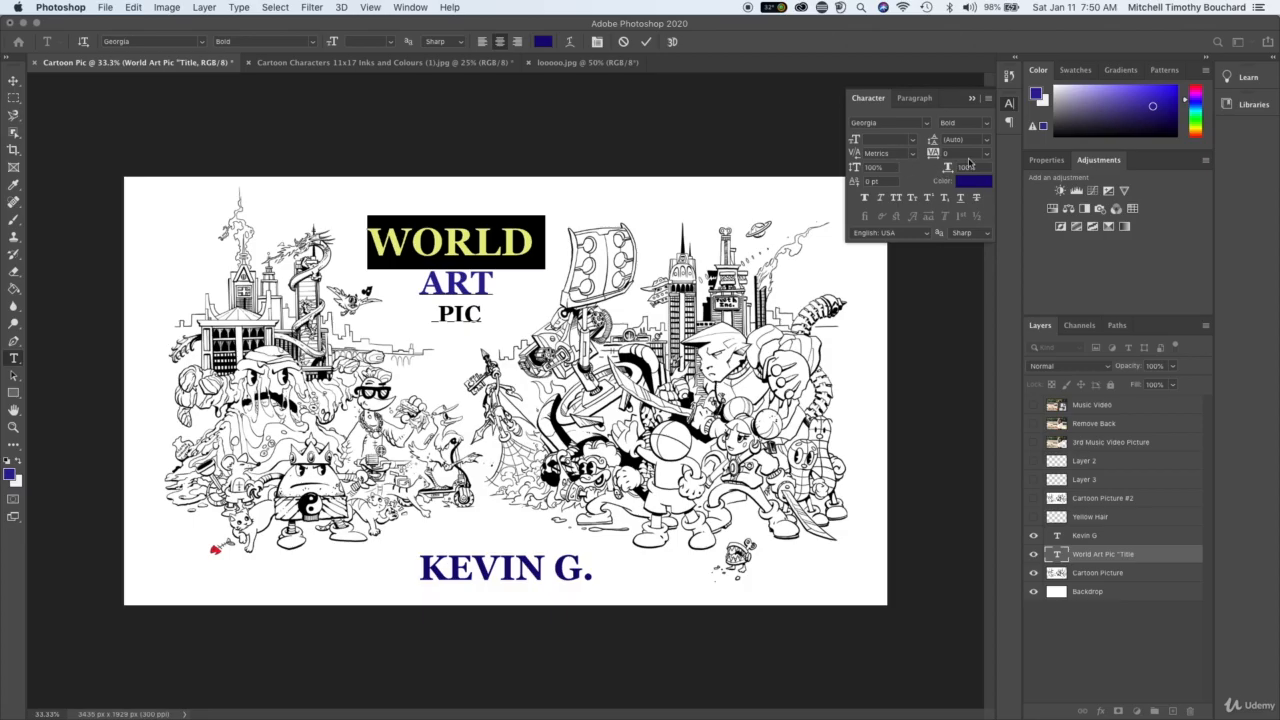
left_click_drag(933, 160, 933, 153)
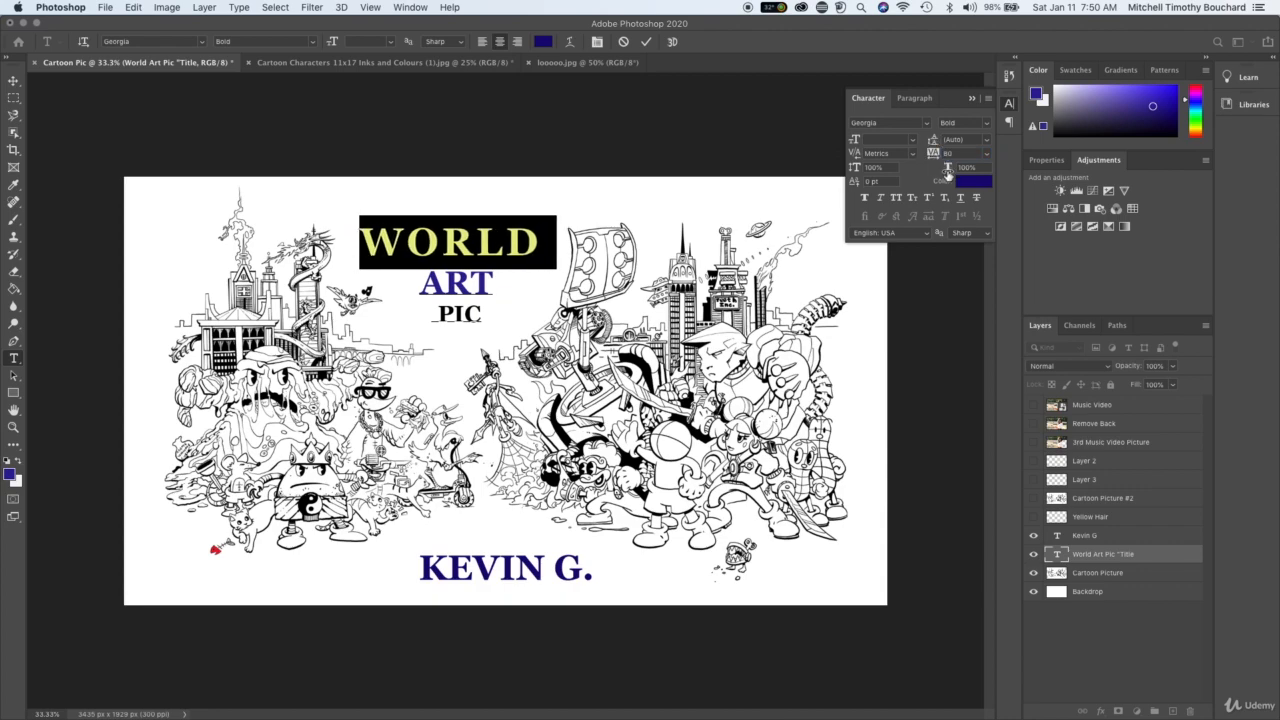
left_click_drag(856, 168, 874, 170)
key("super+equal")
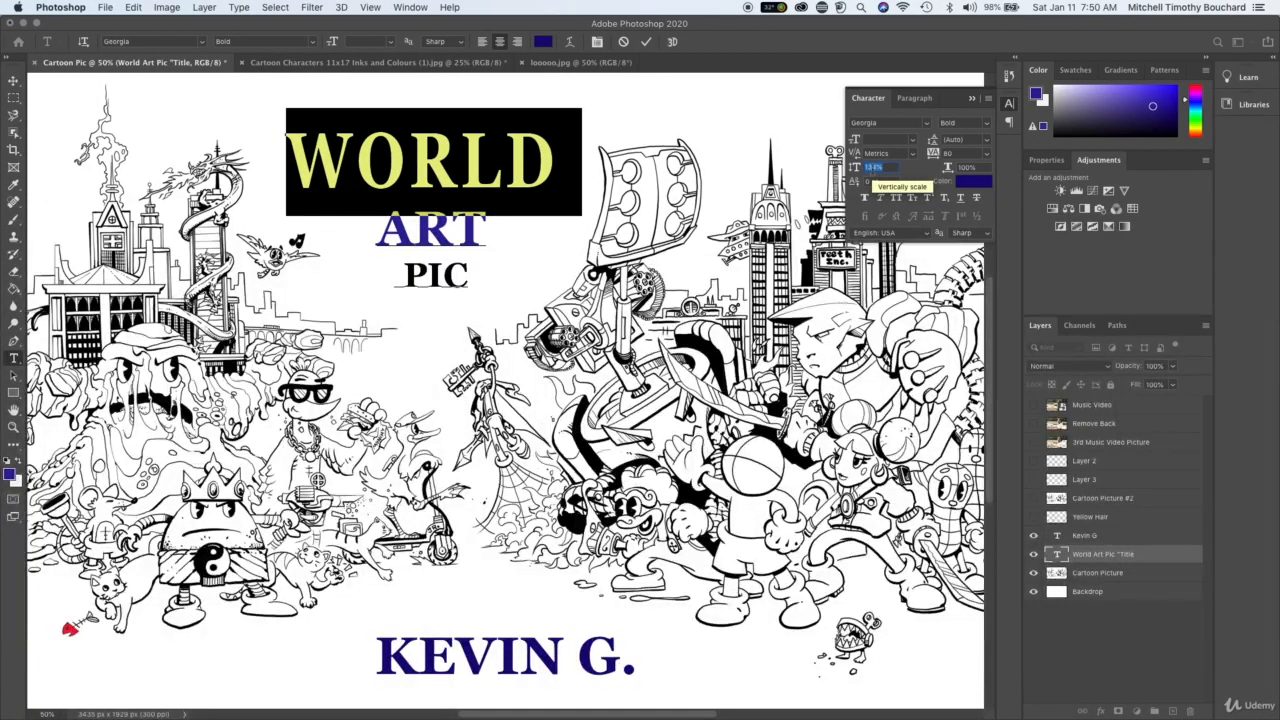
- Apply faux bold, faux italic and small caps to WORLD, and set its vertical scale to 150%
left_click(882, 200)
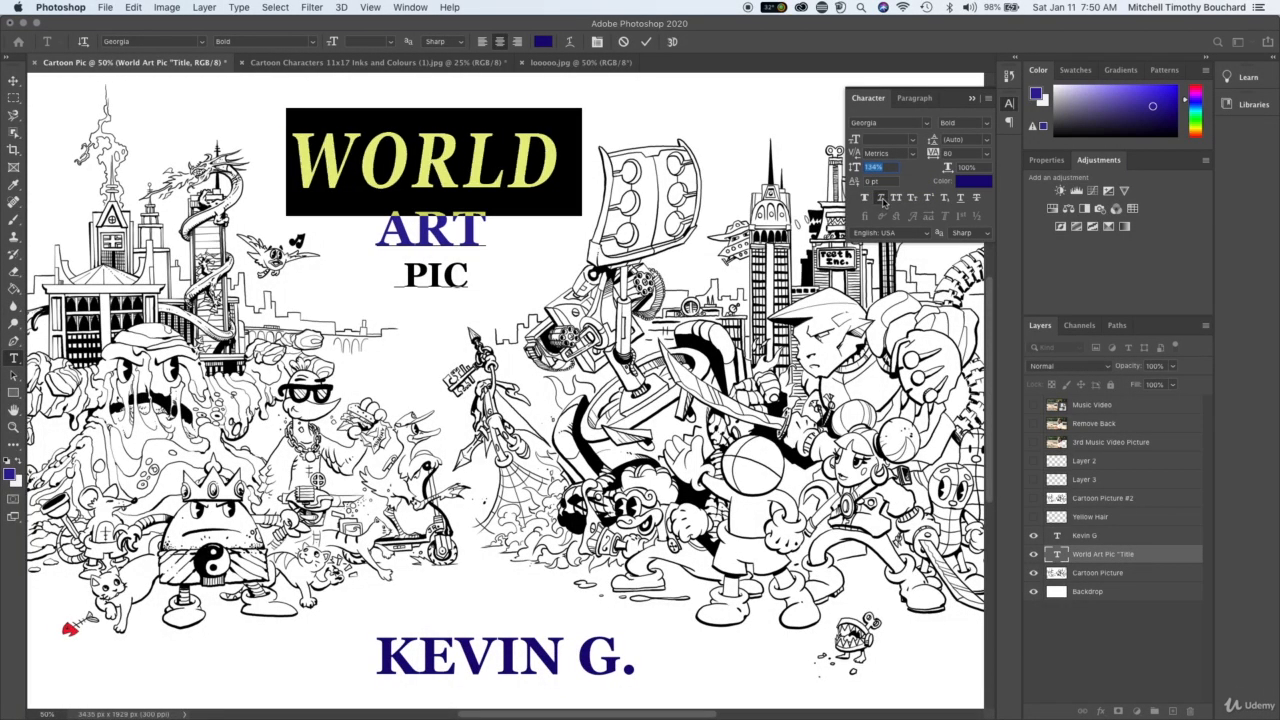
left_click(901, 200)
left_click(918, 200)
left_click(882, 200)
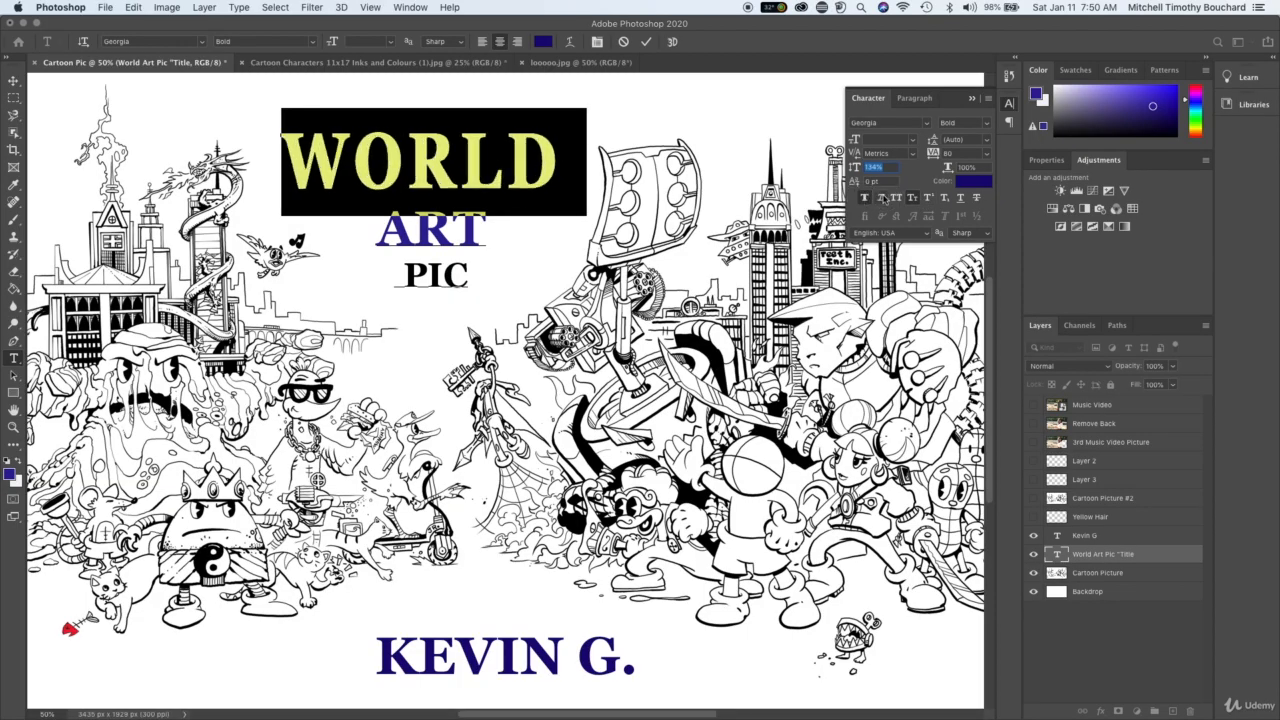
left_click(882, 200)
left_click(493, 155)
double_click(493, 155)
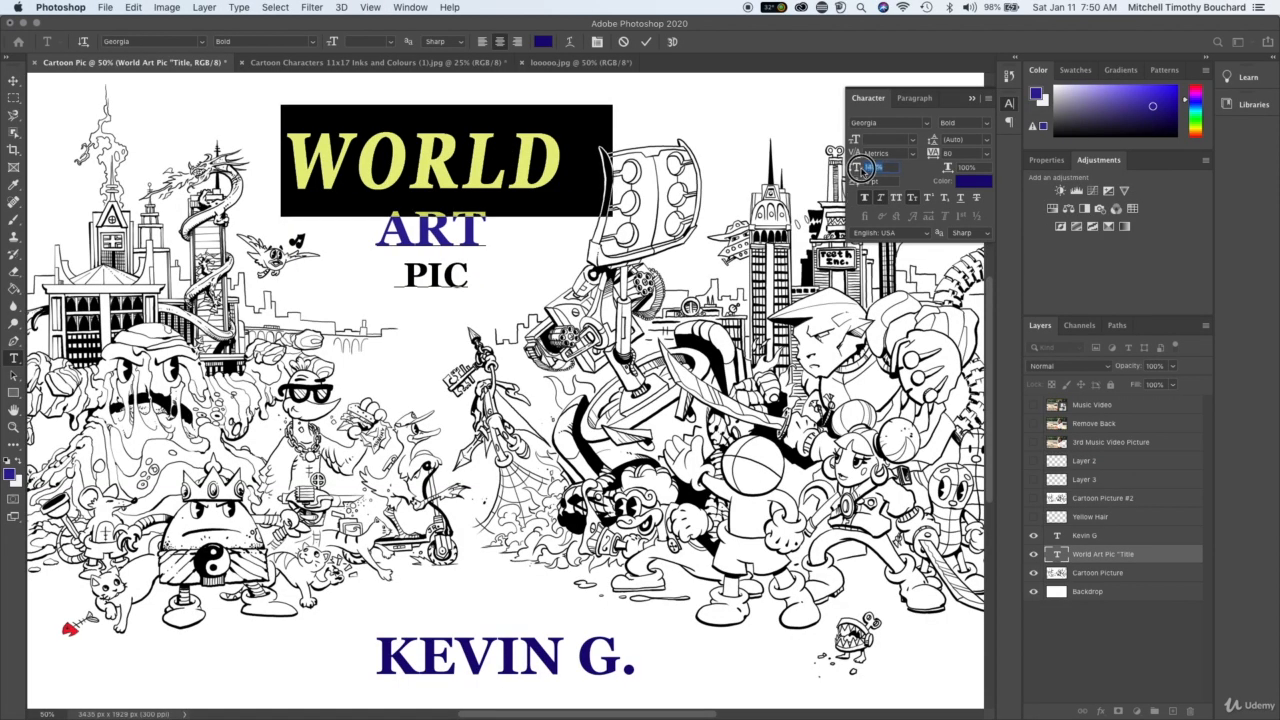
left_click(444, 196)
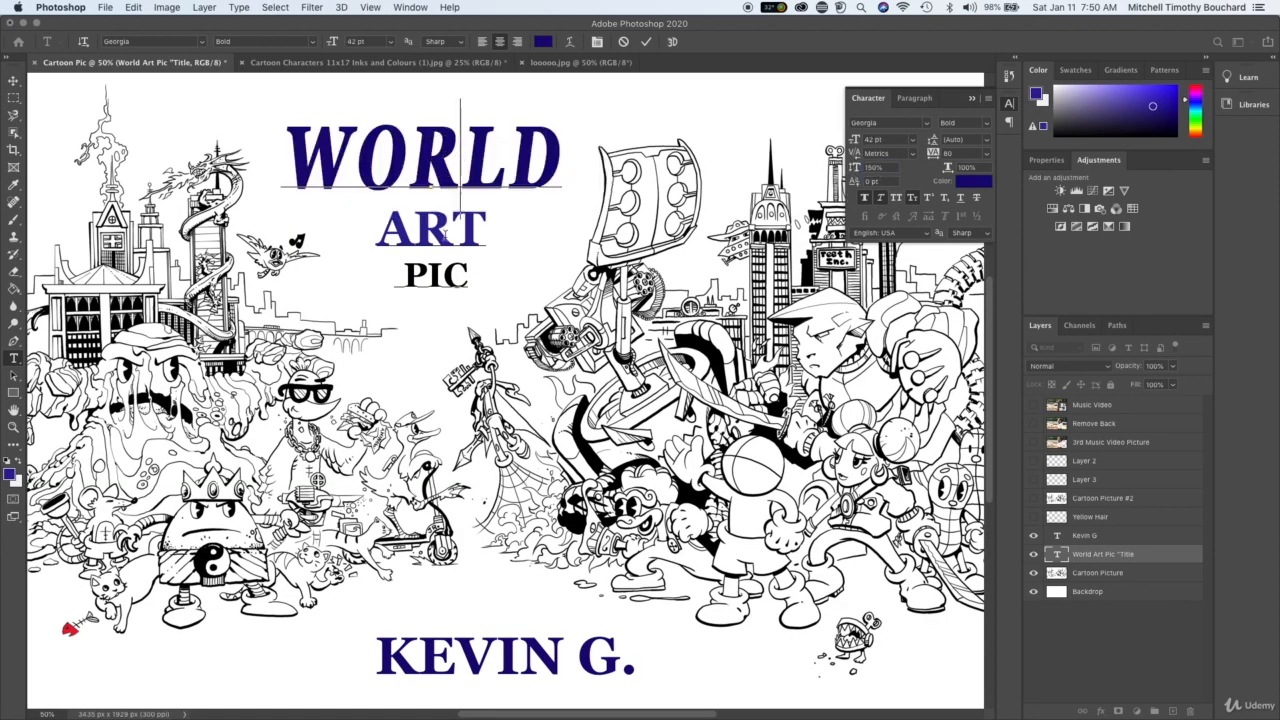
- Set the vertical scale of the word ART to 121%, apply faux italic to it, and commit the title edits
double_click(444, 230)
mouse_move(855, 168)
left_mouse_down()
mouse_move(878, 170)
mouse_move(847, 167)
left_mouse_up()
left_click(879, 198)
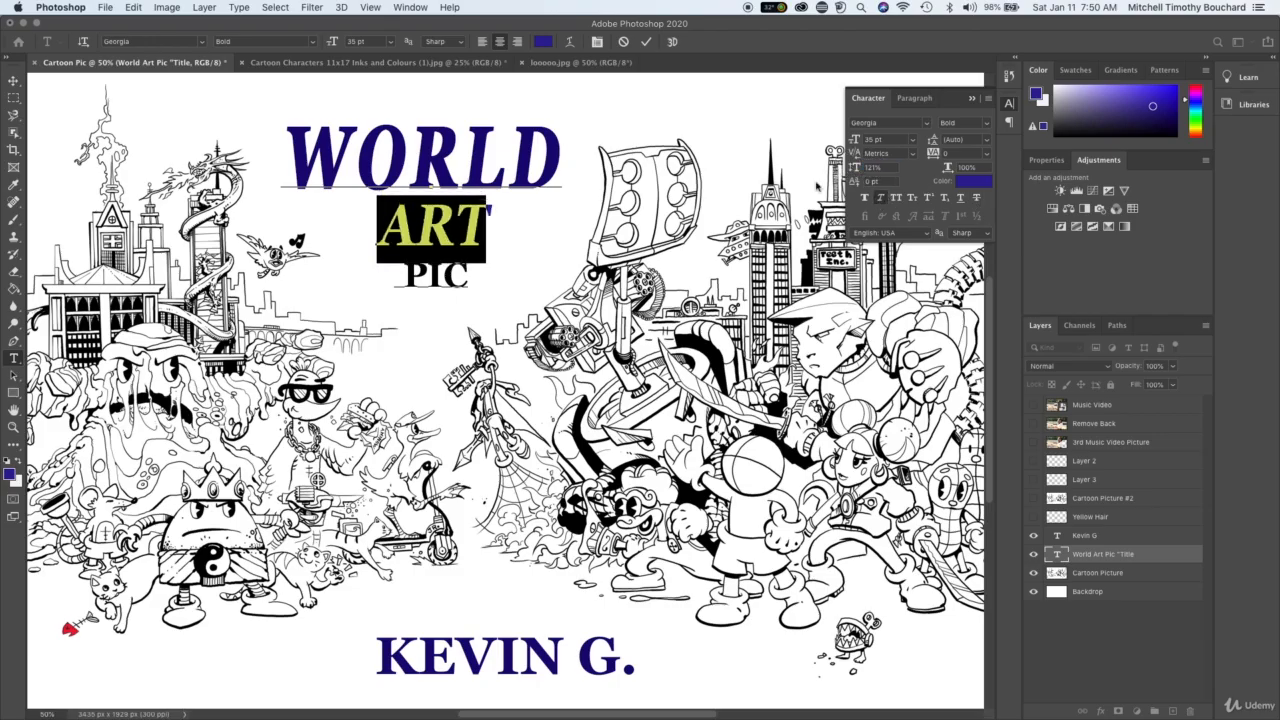
left_click(408, 218)
triple_click(445, 278)
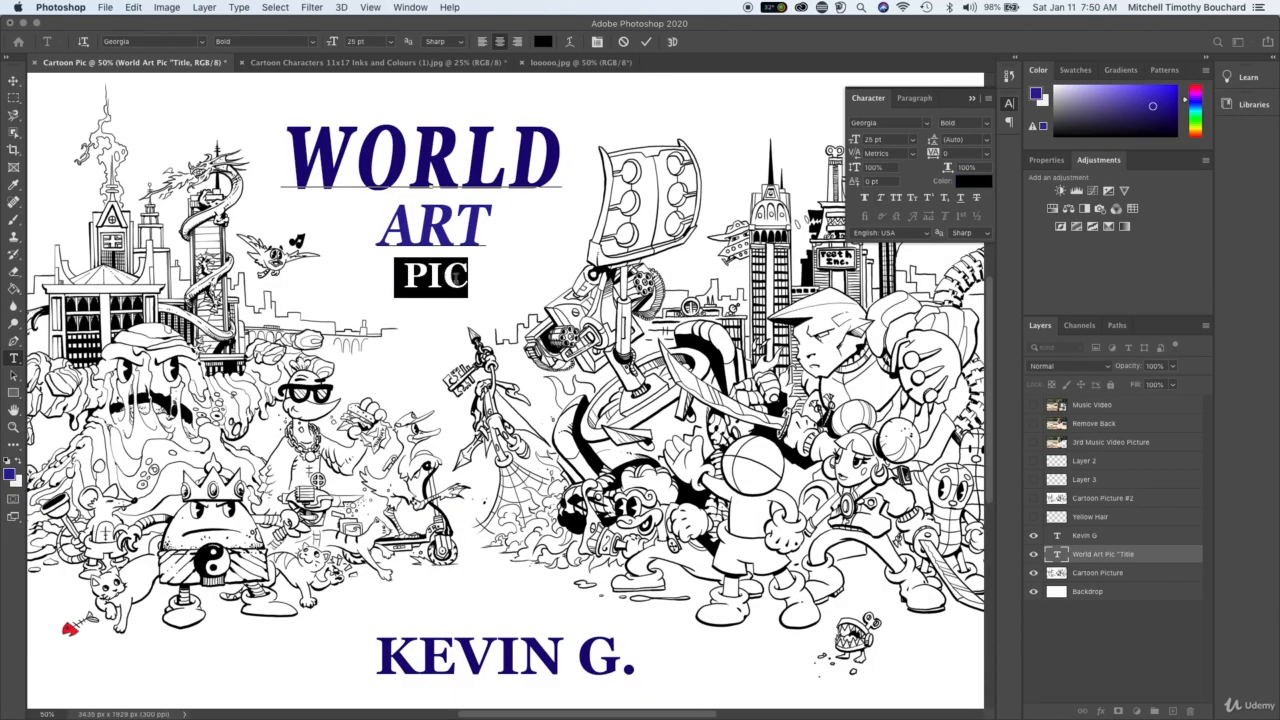
left_click(461, 279)
key("super+minus")
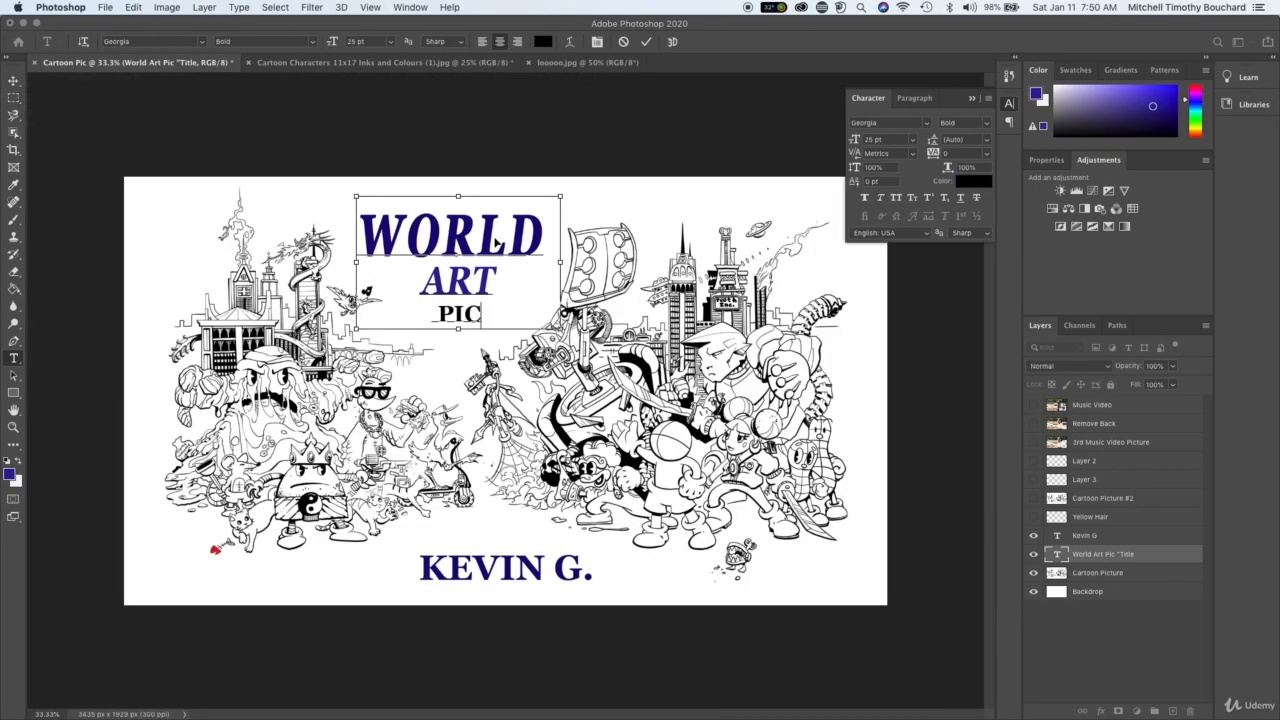
left_click(1075, 654)
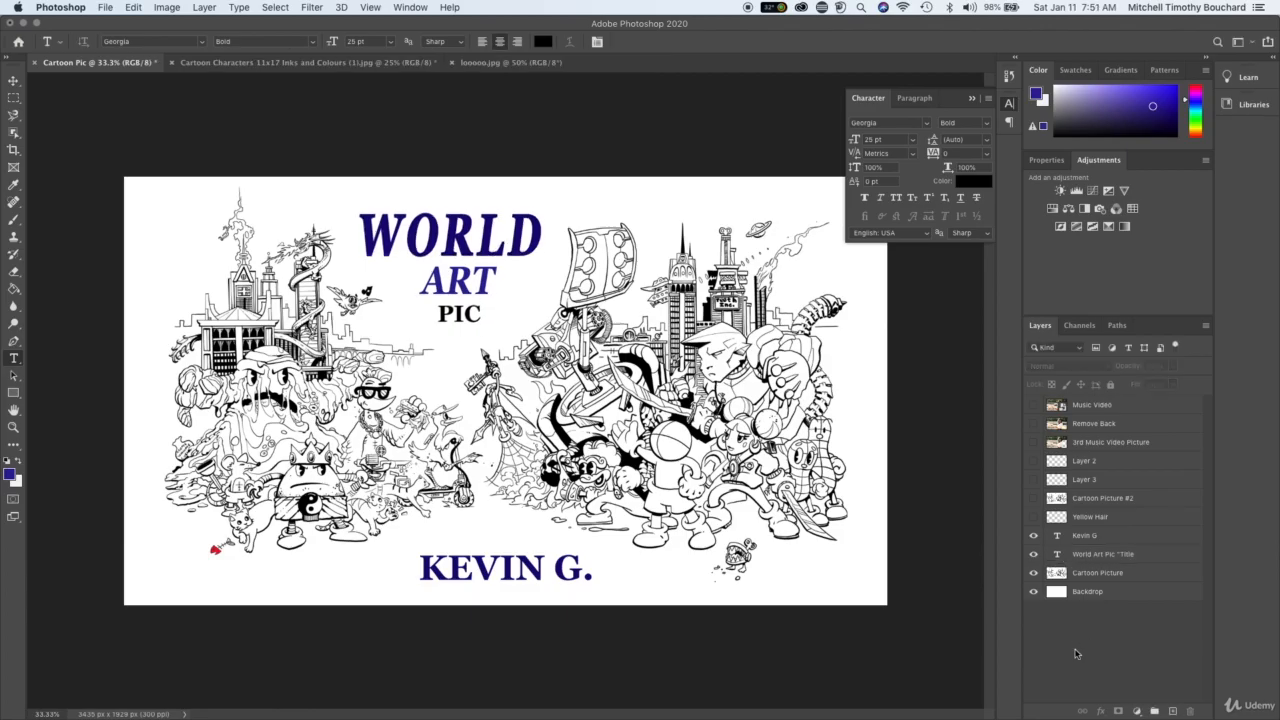
- Nudge the restyled title slightly to the left above the characters and deselect its layer
left_click(14, 81)
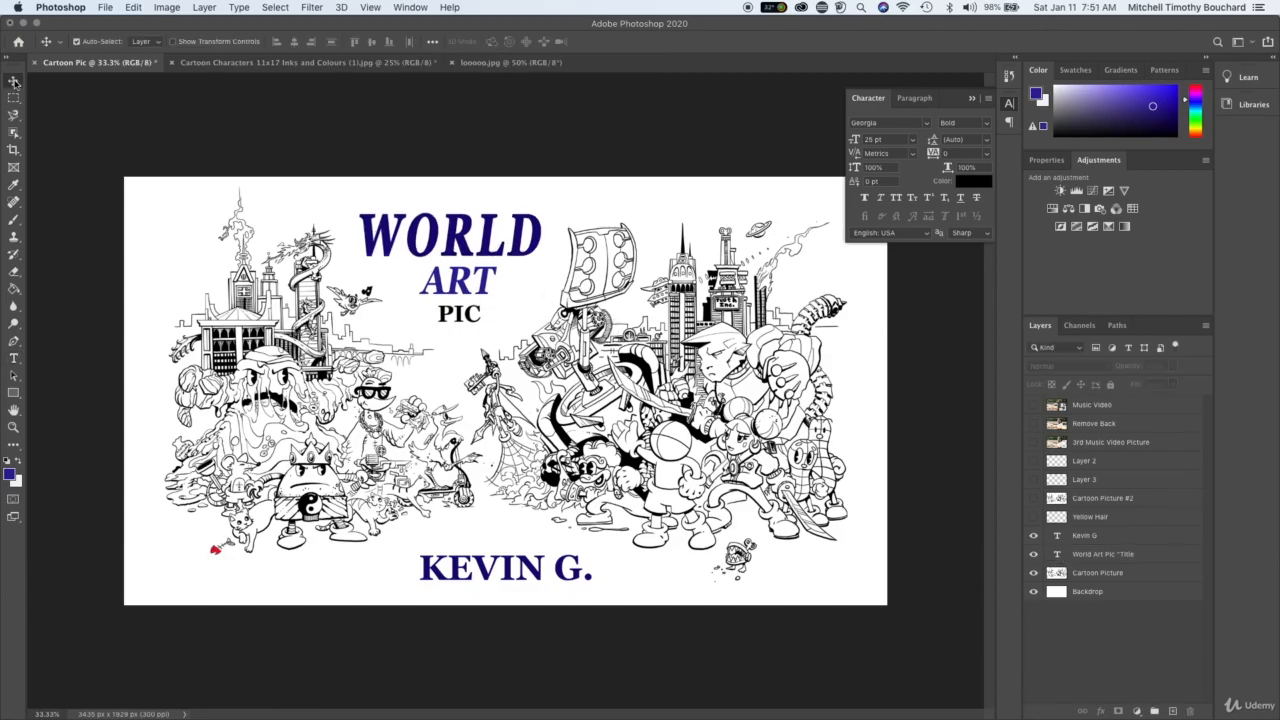
mouse_move(458, 258)
left_mouse_down()
mouse_move(400, 250)
mouse_move(447, 252)
left_mouse_up()
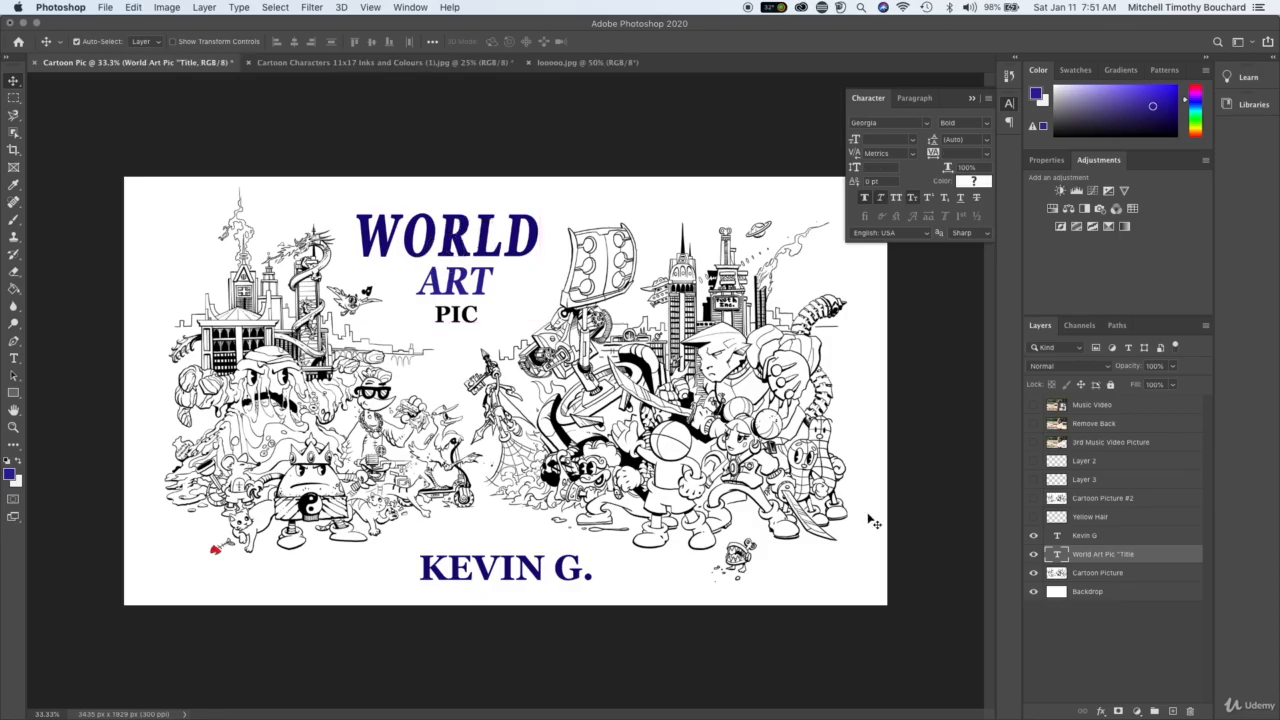
left_click(1077, 691)
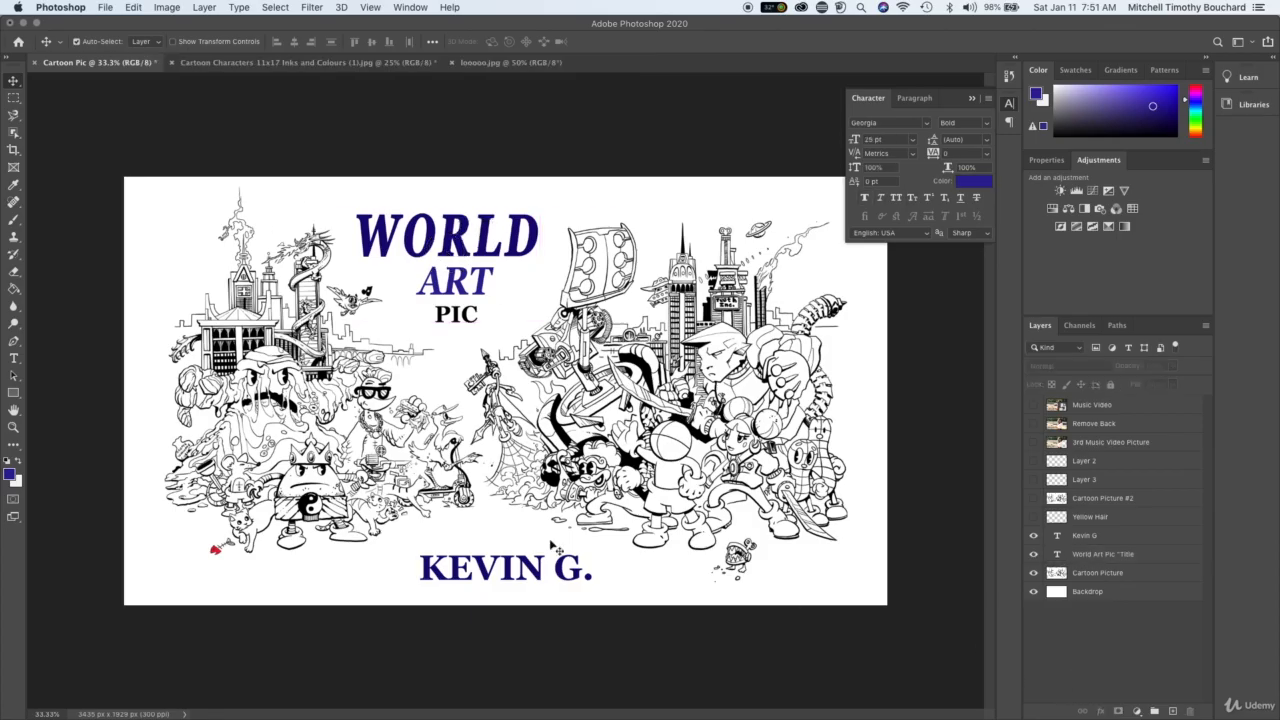
- Change the font style of the name text beneath the characters to Georgia Italic
left_click(1104, 538)
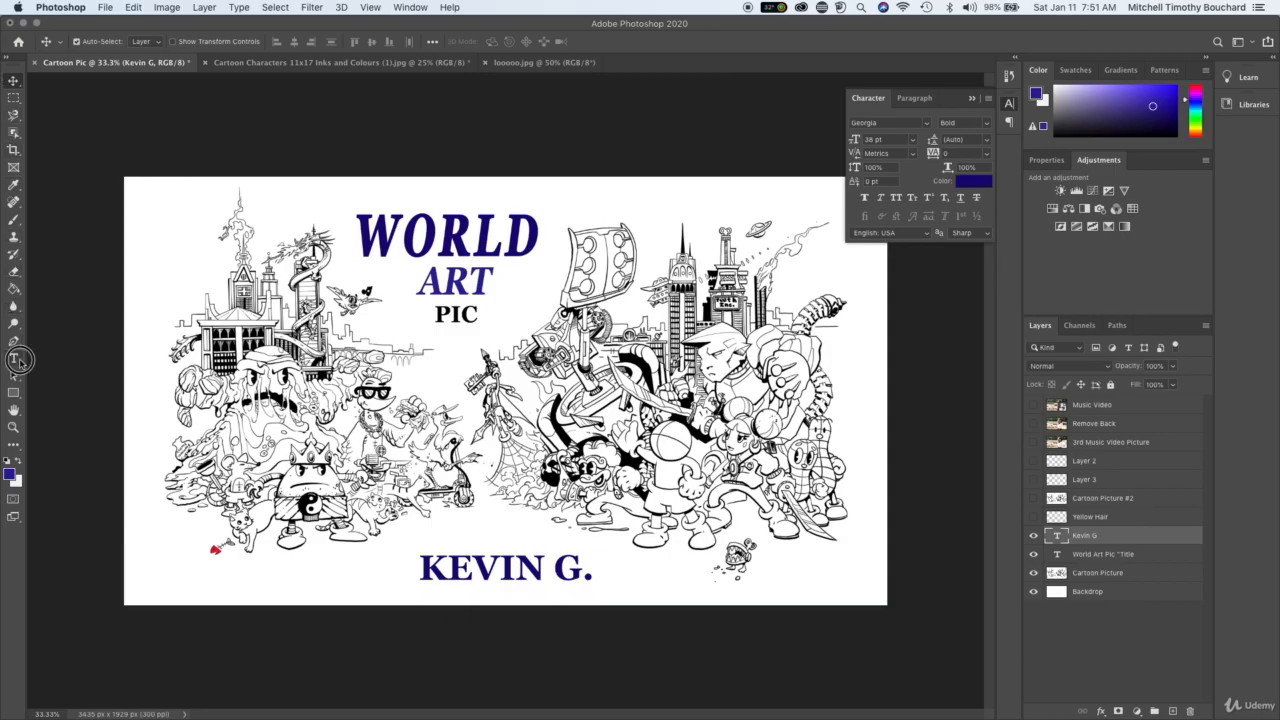
left_click(13, 358)
triple_click(497, 570)
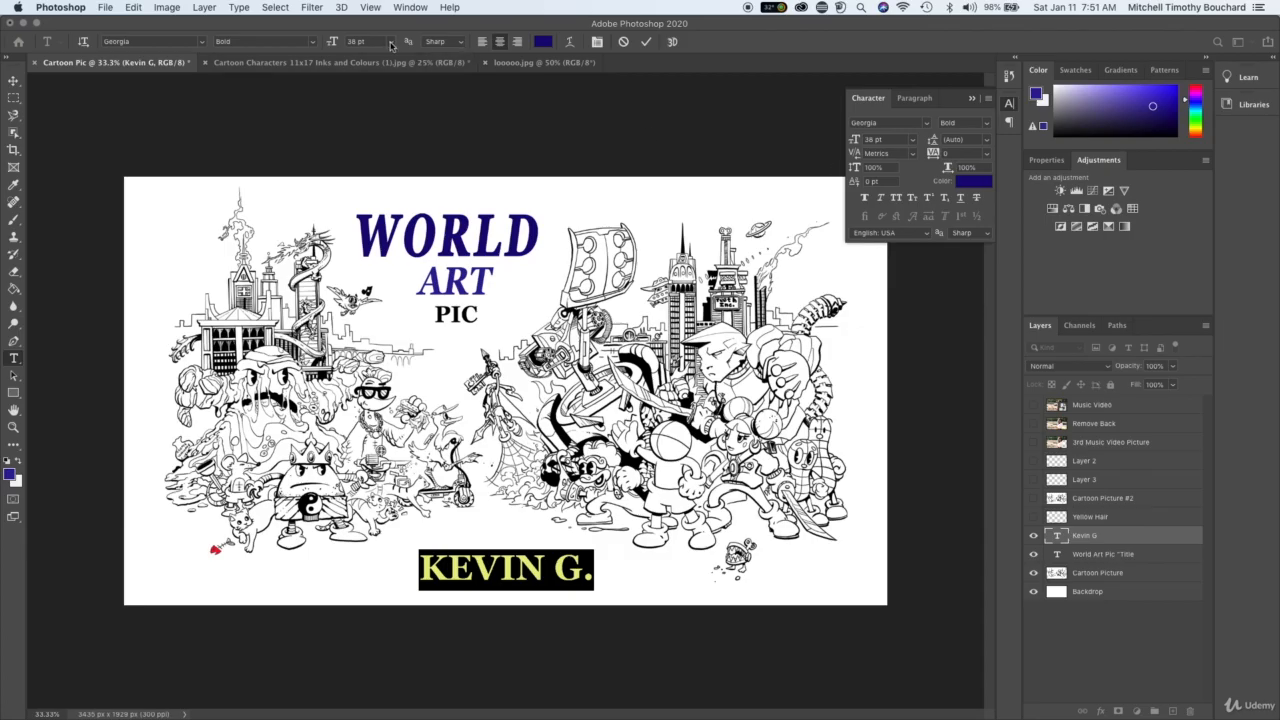
left_click(310, 42)
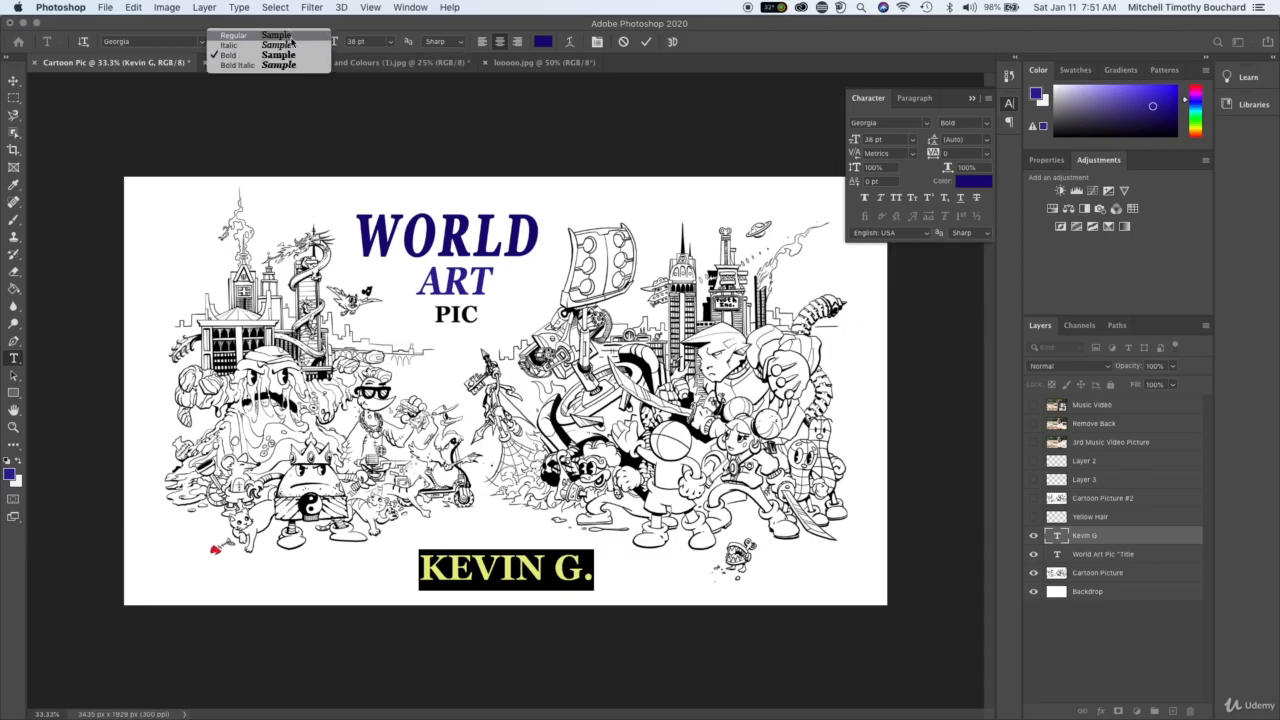
left_click(289, 46)
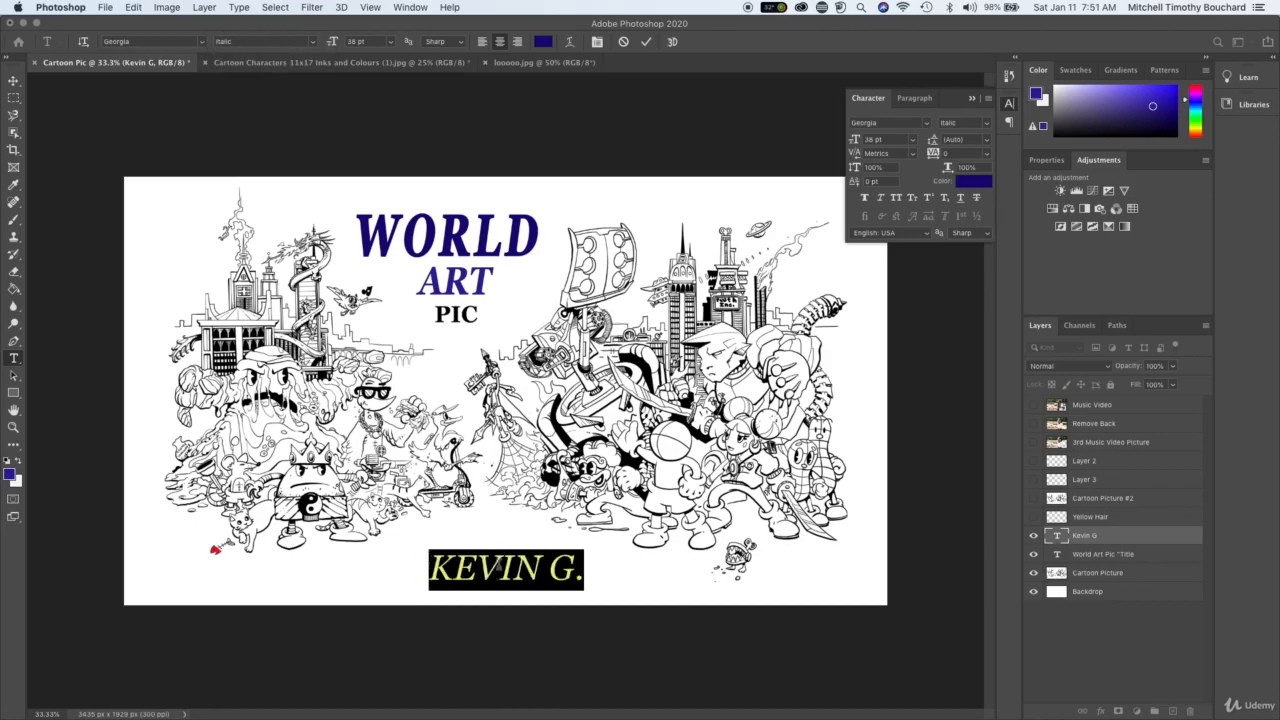
- Set the name text to 28 pt with a horizontal scale of 128% and commit the changes
left_click(502, 568)
key("super+a")
left_click_drag(336, 42, 329, 42)
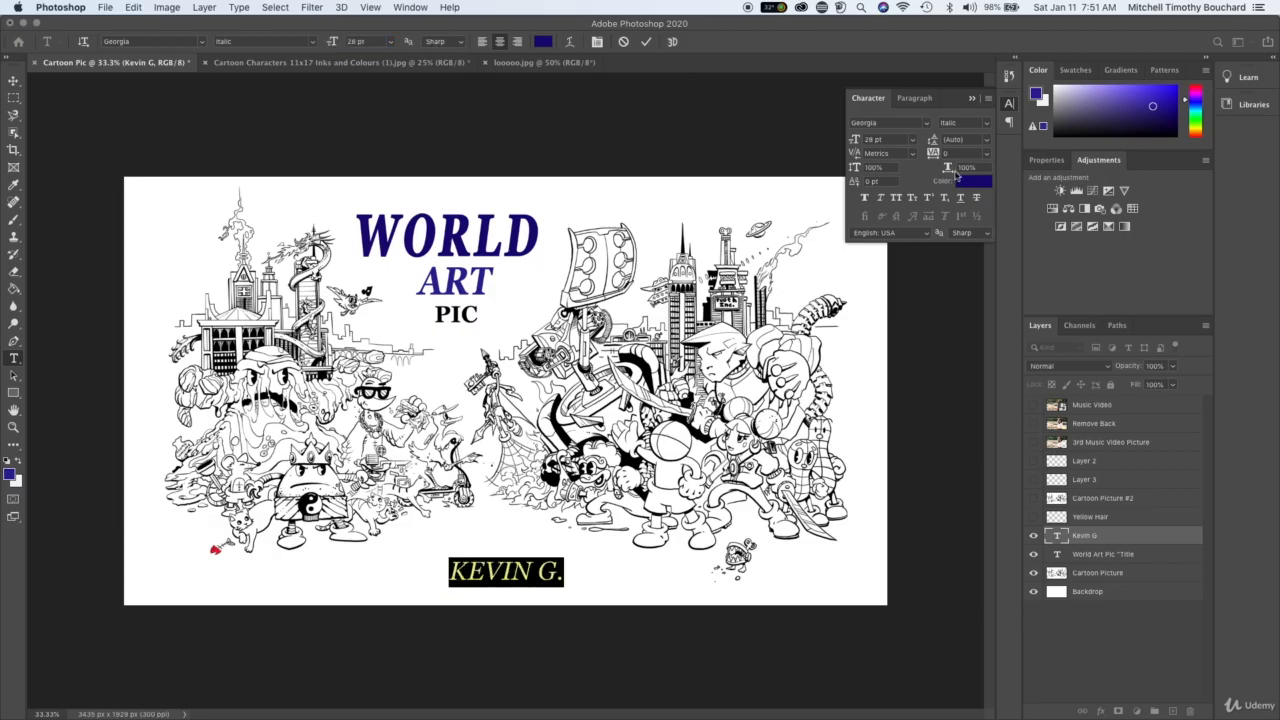
left_click_drag(955, 174, 968, 173)
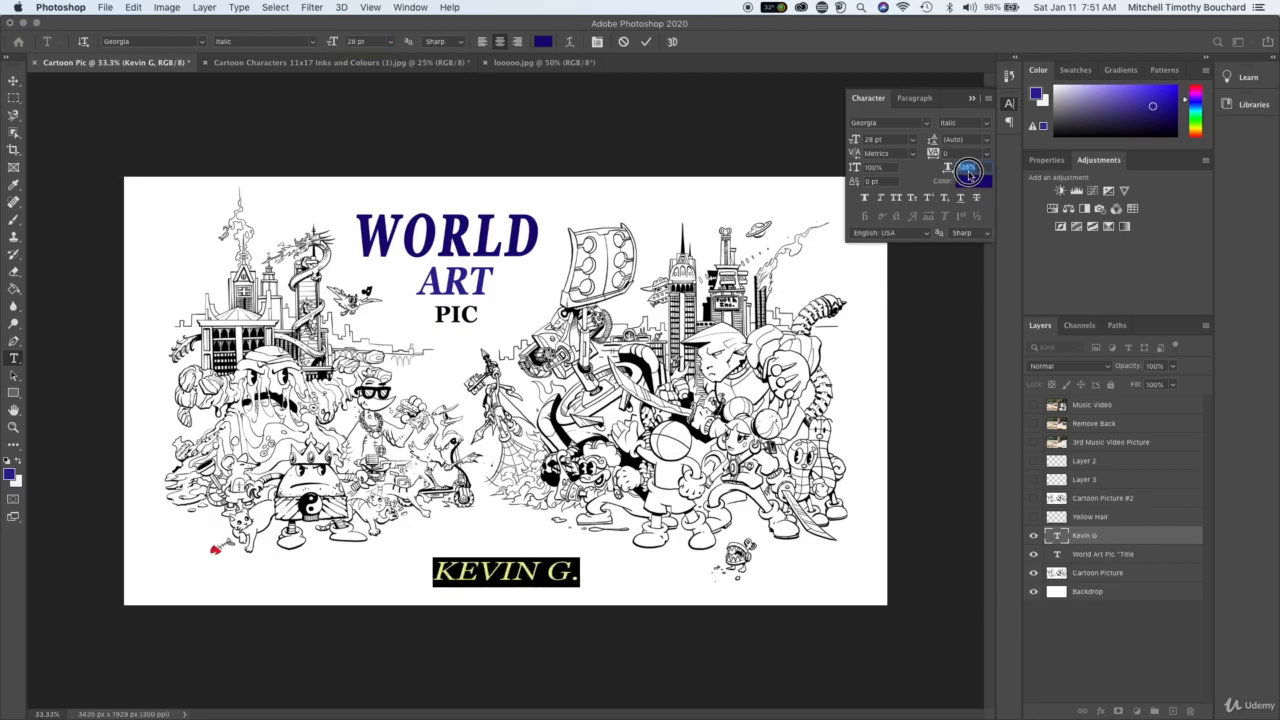
left_click(1085, 661)
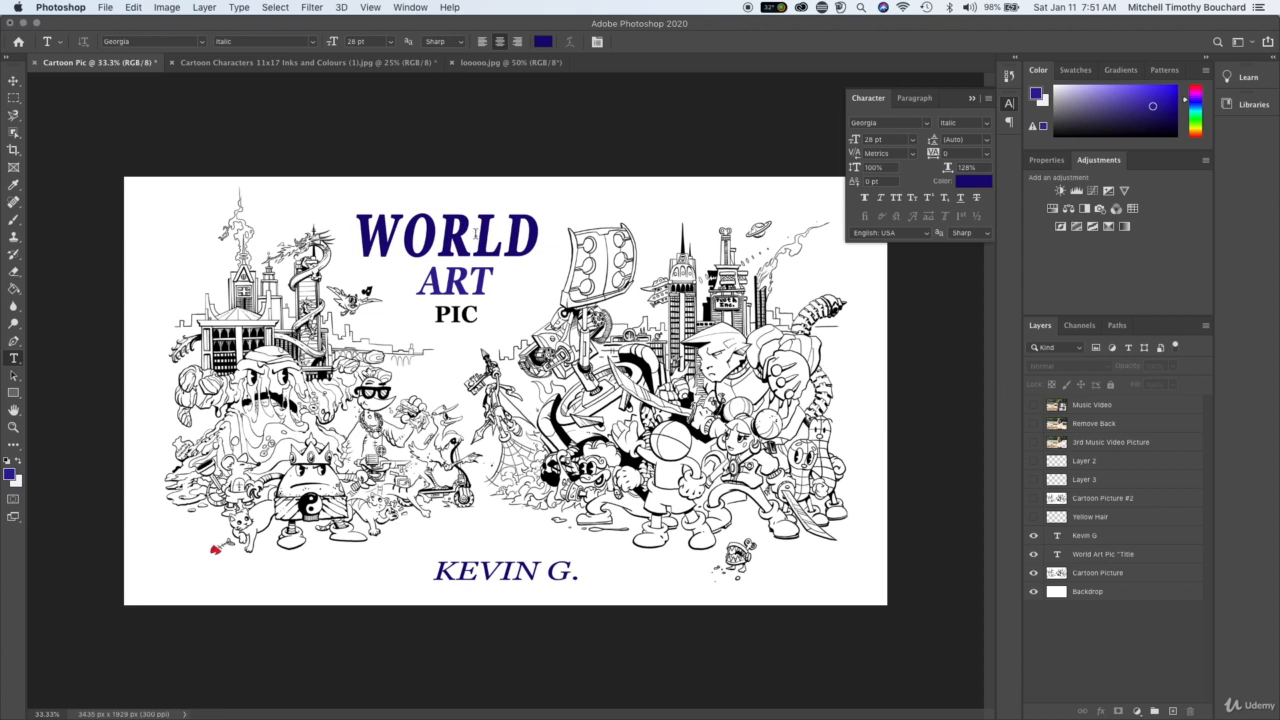
- Recolour the word WORLD in the title to dark red #c20808, commit the edit and deselect the title layer
double_click(493, 235)
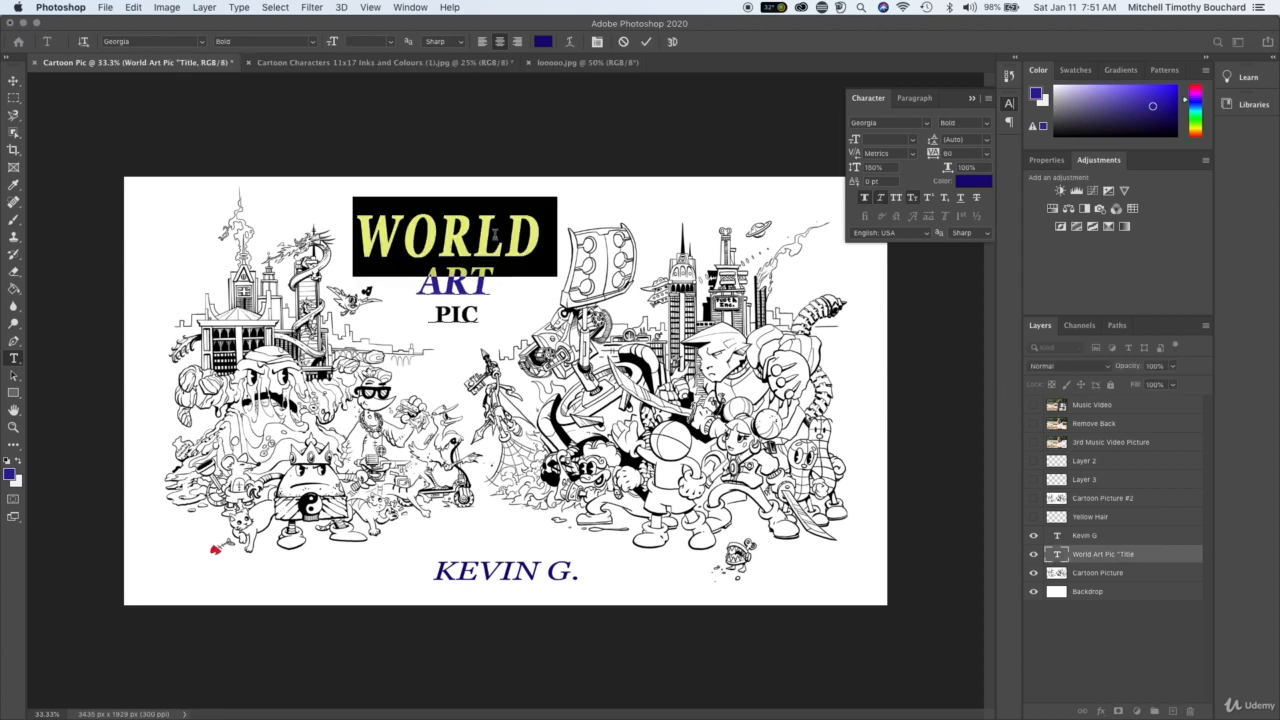
left_click(543, 42)
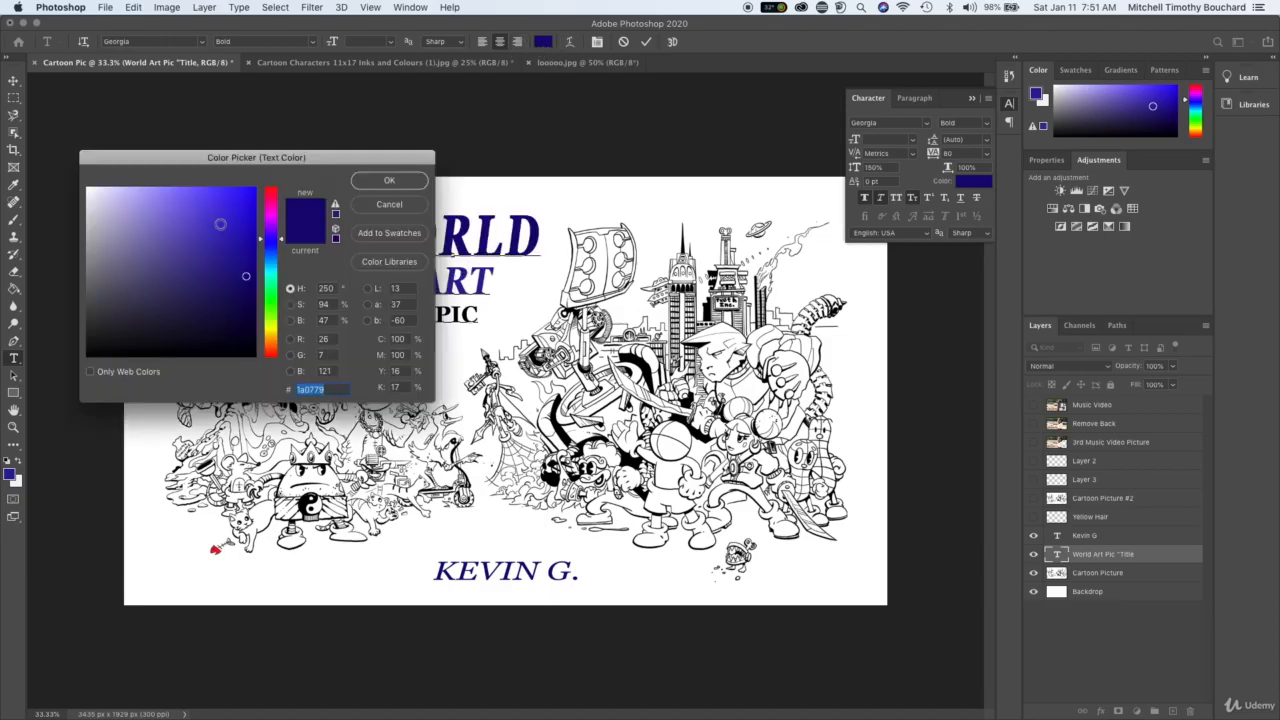
mouse_move(275, 258)
left_mouse_down()
mouse_move(271, 187)
mouse_move(228, 219)
mouse_move(244, 198)
left_mouse_up()
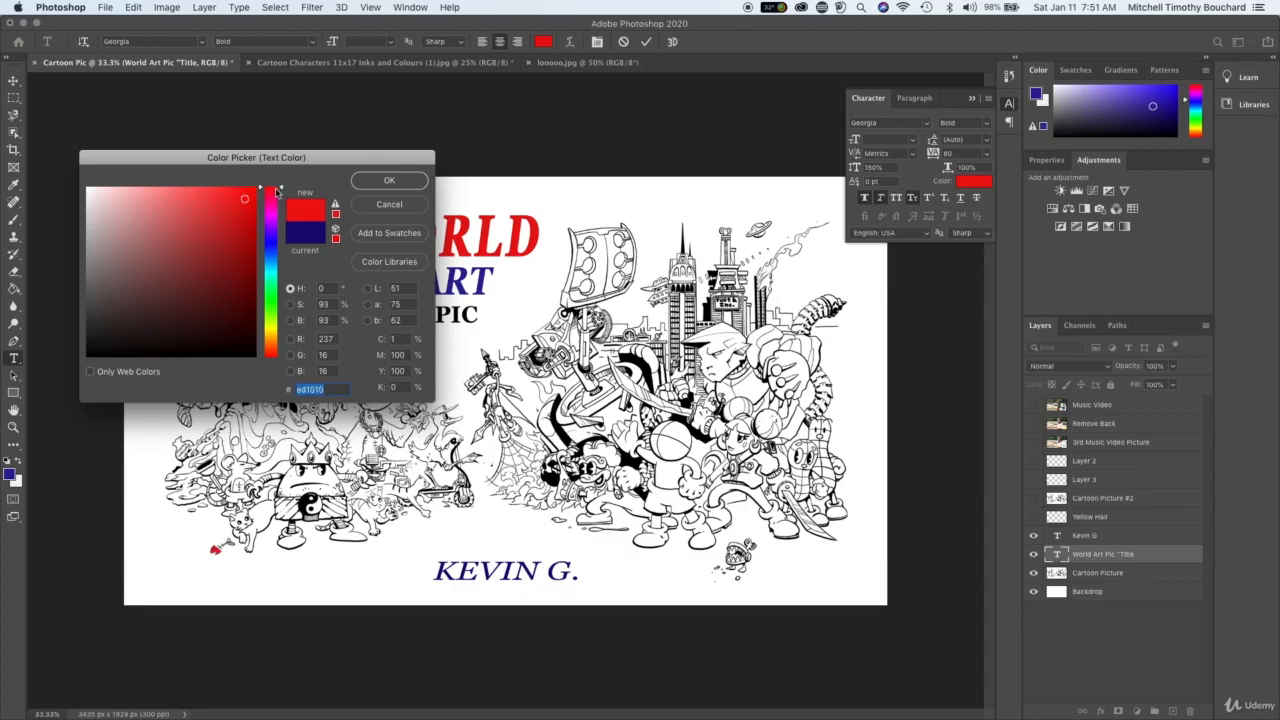
left_click(250, 227)
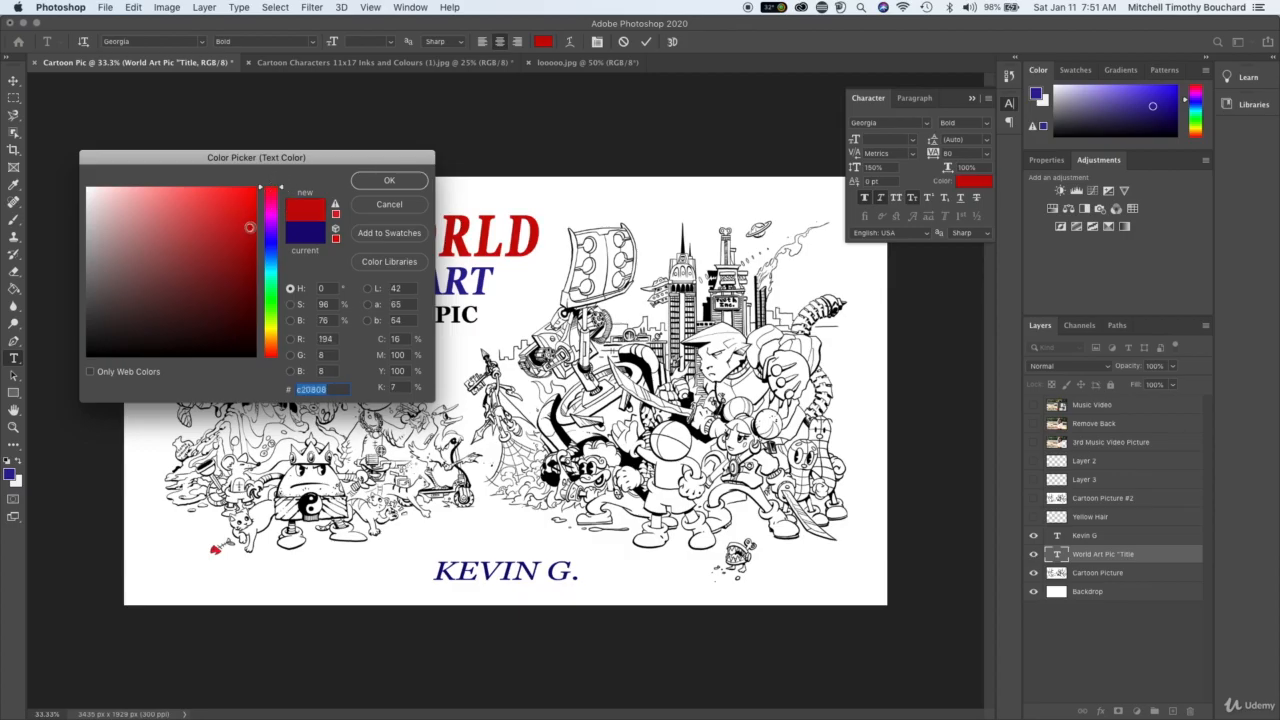
left_click(389, 180)
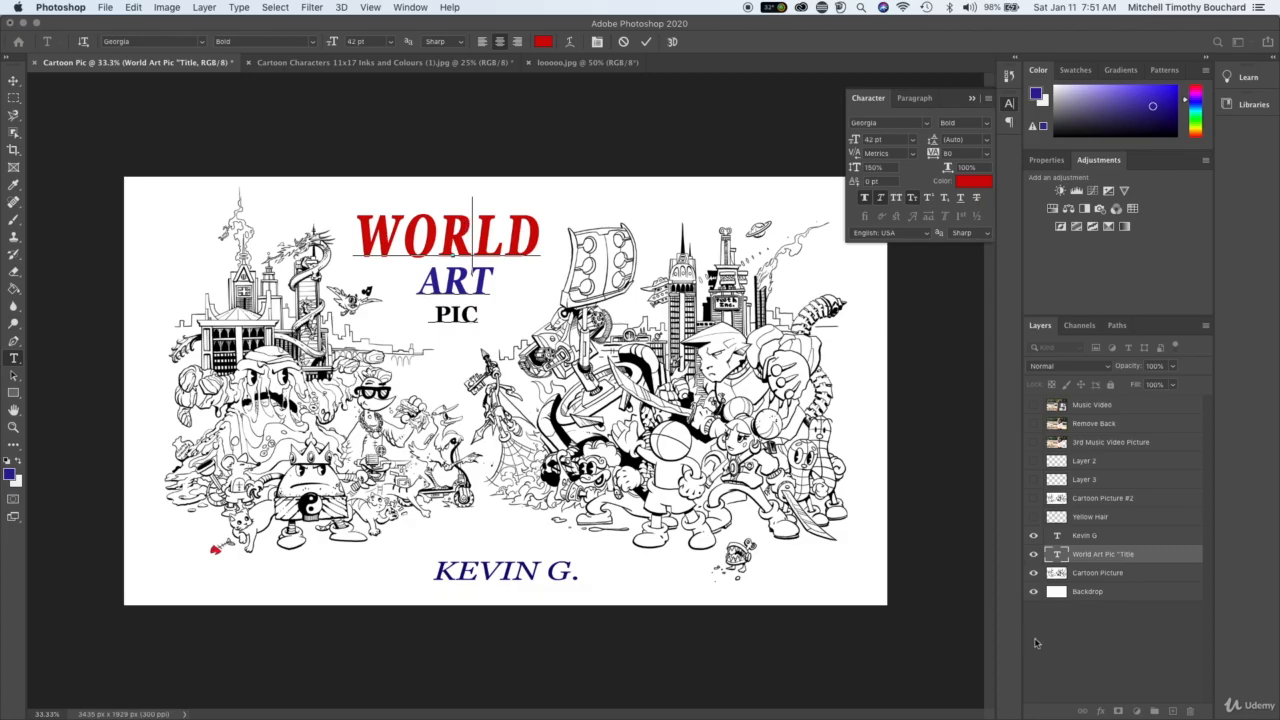
left_click(1080, 660)
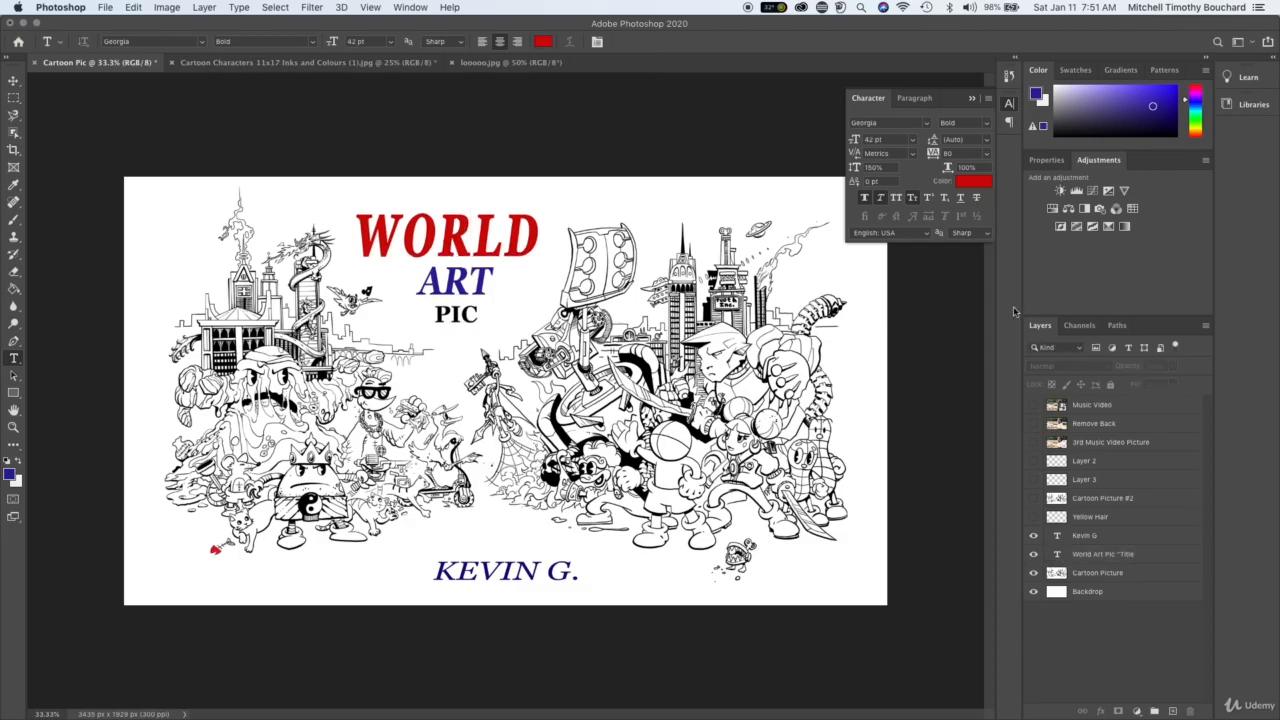
- Reopen the character settings and examine the paragraph alignment options, trying left alignment and returning to centre
left_click(971, 100)
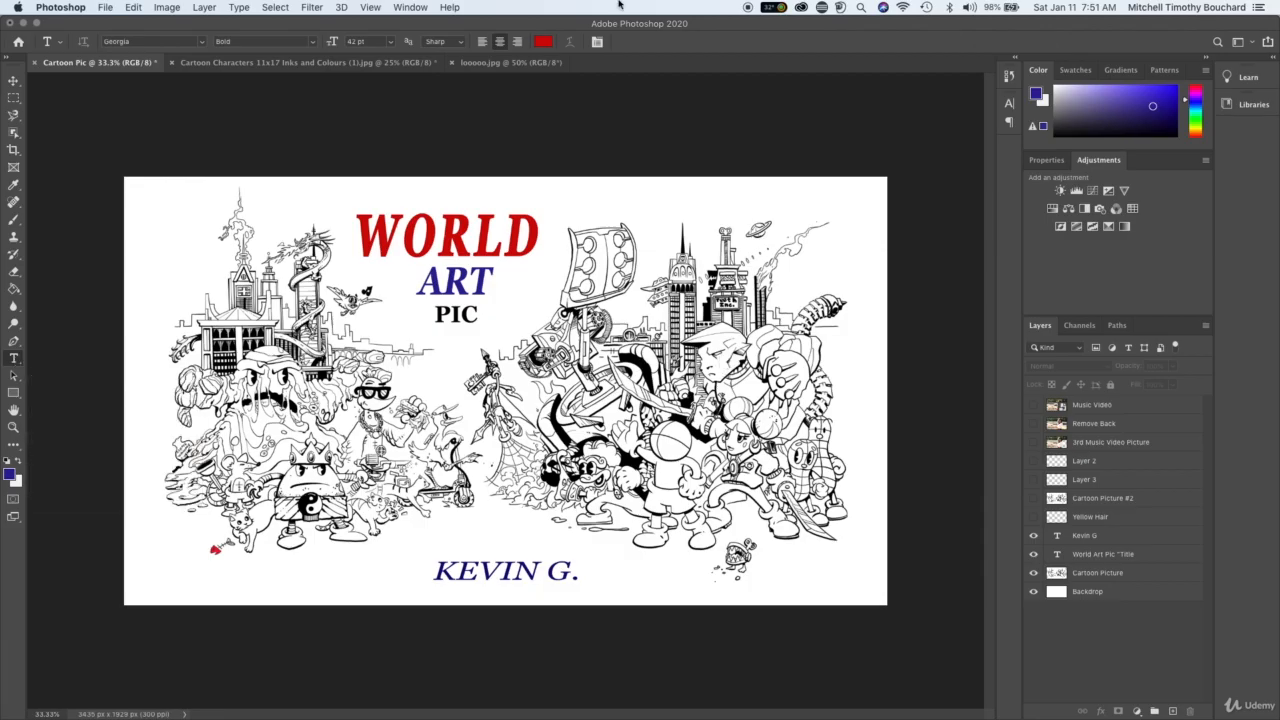
left_click(410, 7)
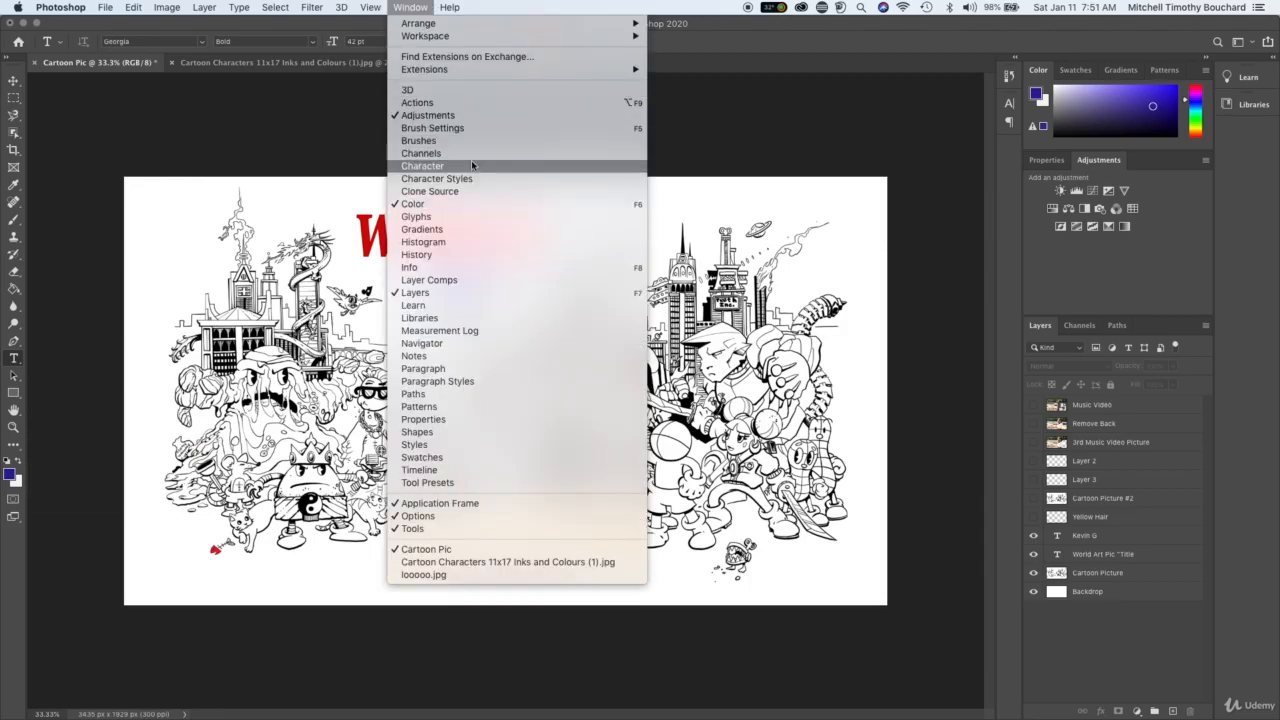
left_click(472, 163)
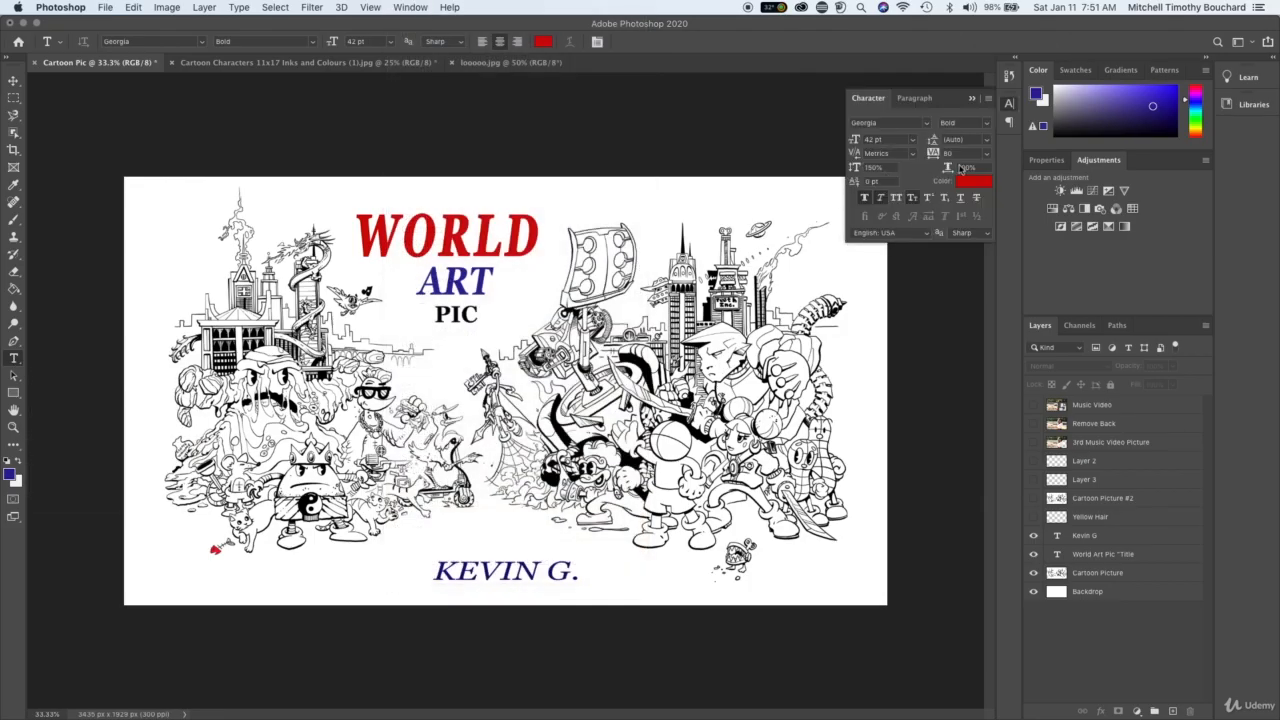
left_click(922, 99)
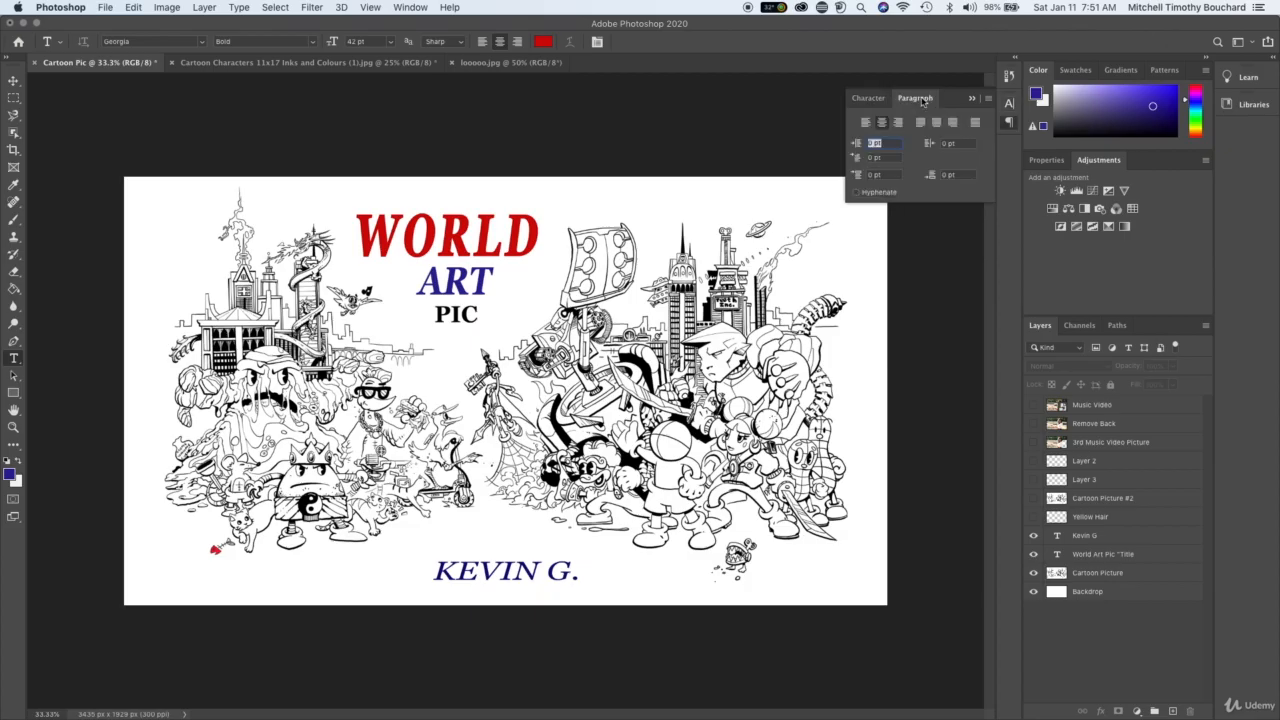
left_click(866, 121)
left_click(882, 122)
left_click(971, 98)
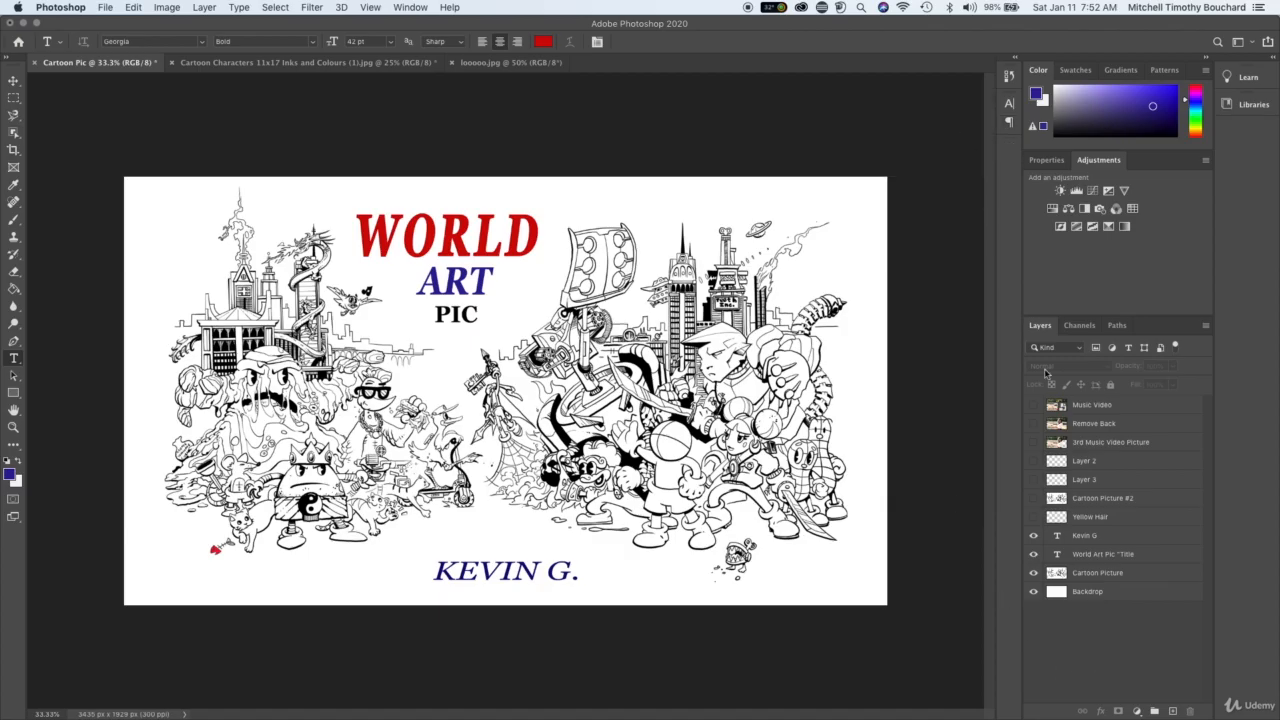